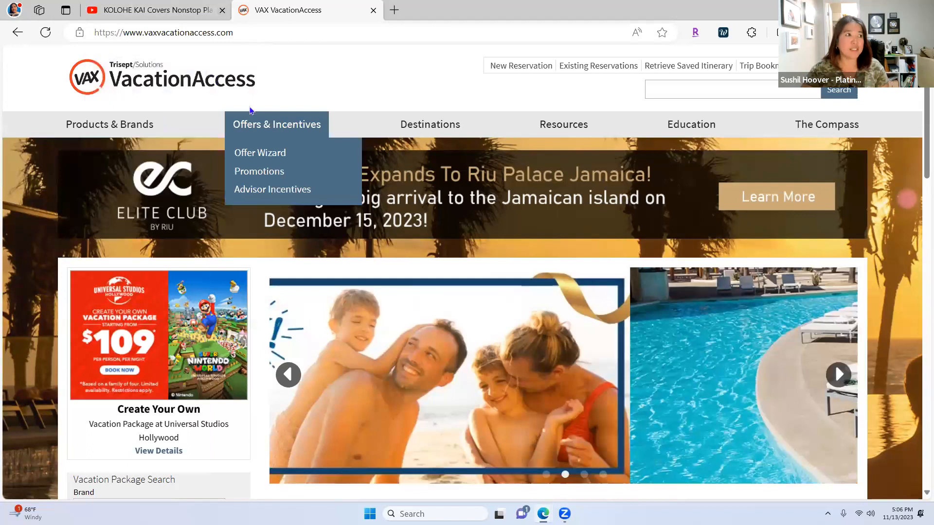
# Step: Look over the vacation brand list, leaving Apple Vacations selected
pyautogui.moveTo(413, 114)
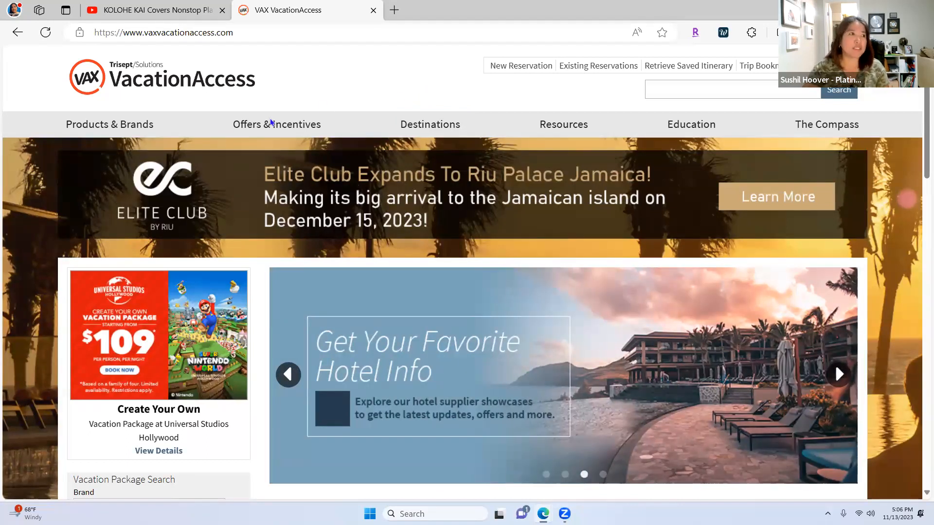
pyautogui.moveTo(244, 117)
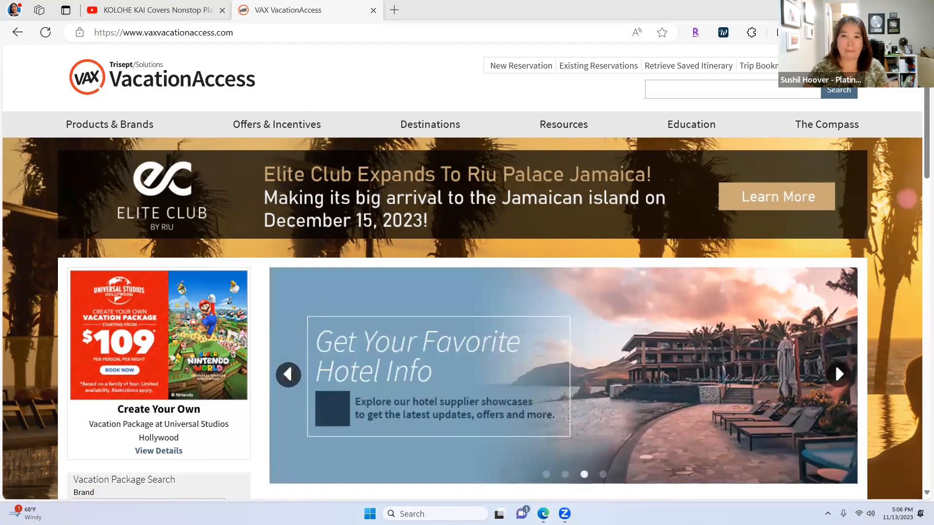
pyautogui.moveTo(115, 125)
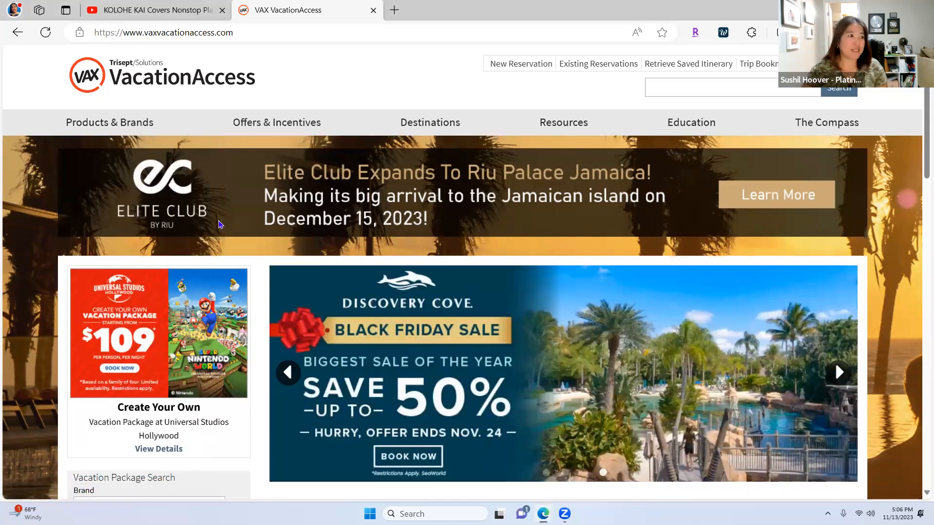
pyautogui.scroll(-4, 218, 224)
pyautogui.scroll(-2, 217, 224)
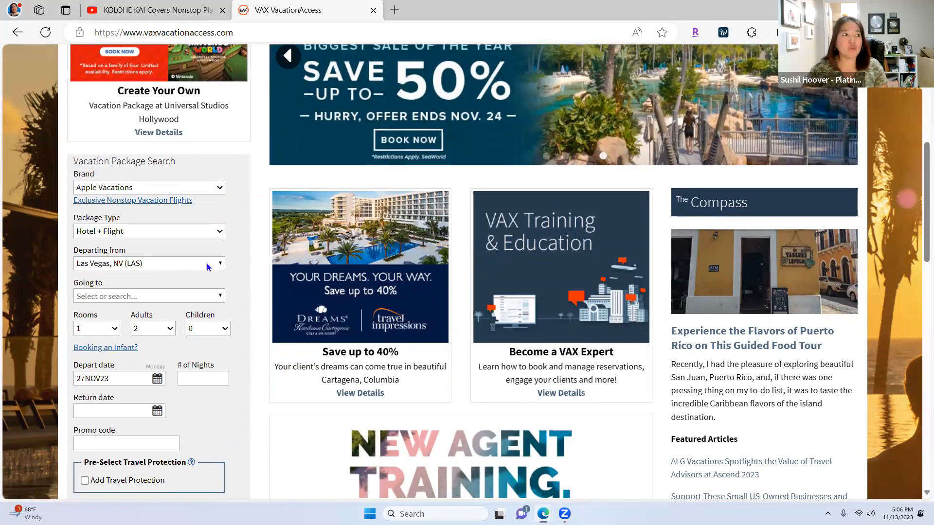
pyautogui.click(212, 188)
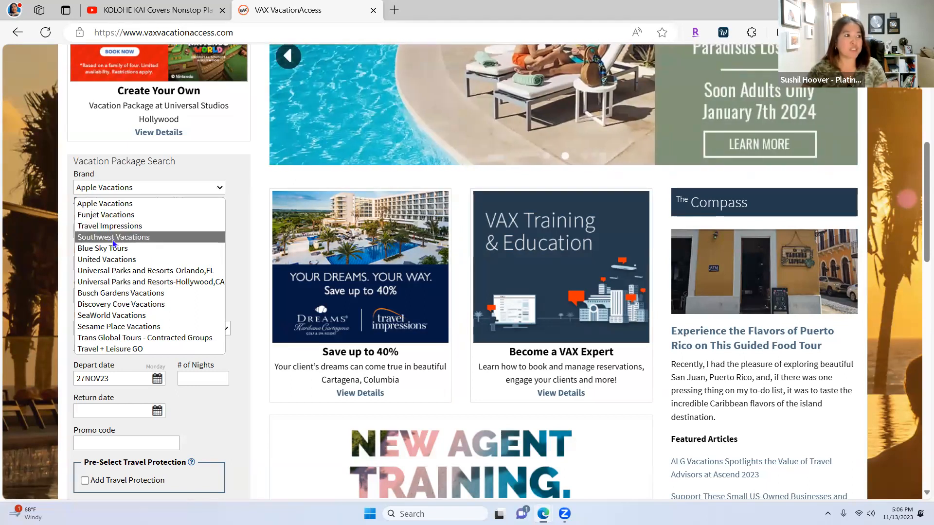
pyautogui.click(248, 358)
# Step: Go to the Multiple destinations vacation planner below the Search button
pyautogui.scroll(-1, 247, 352)
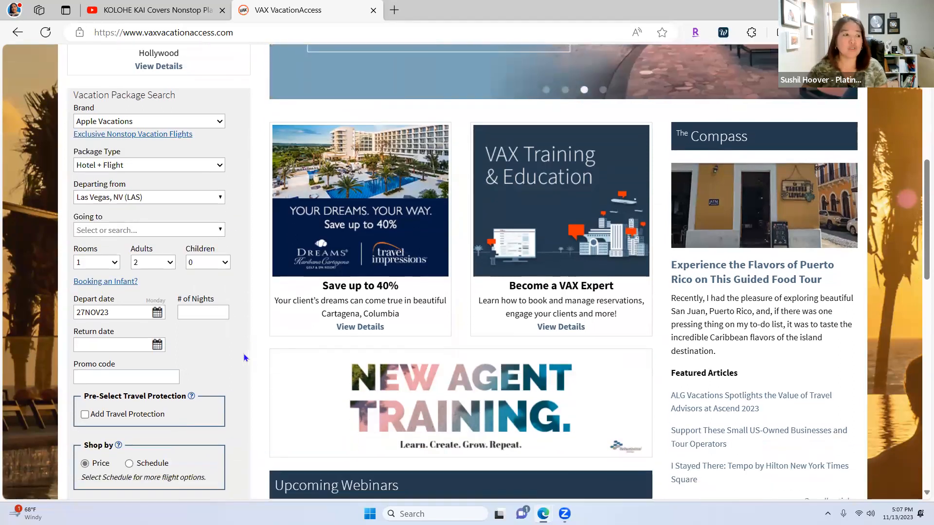
pyautogui.scroll(-3, 245, 359)
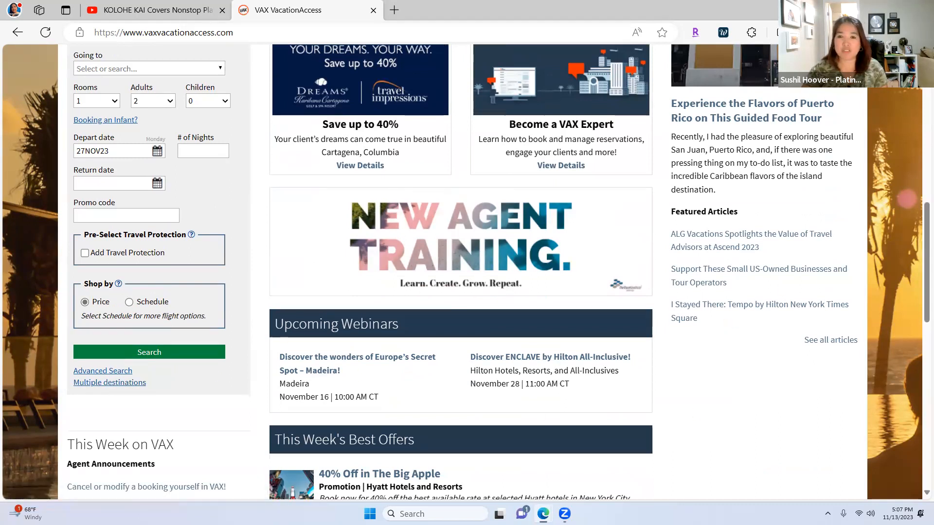
pyautogui.click(131, 389)
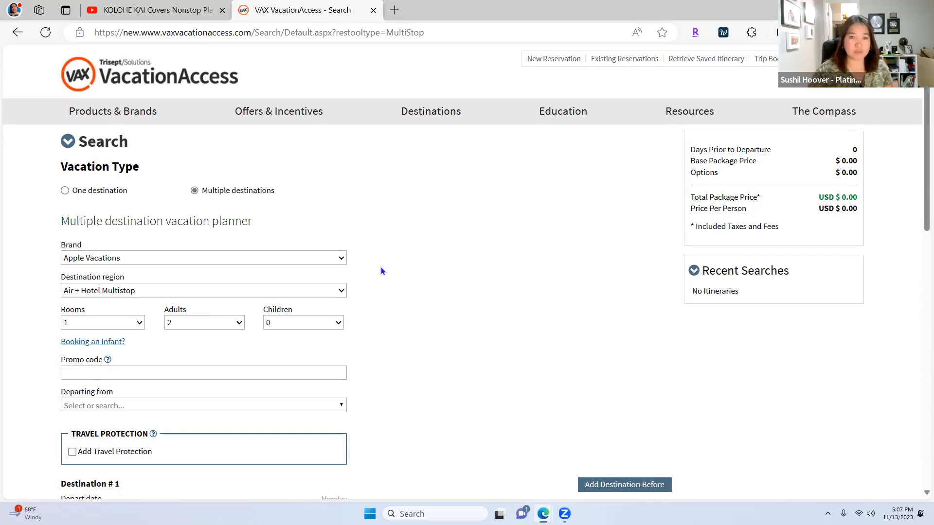
pyautogui.scroll(-1, 308, 252)
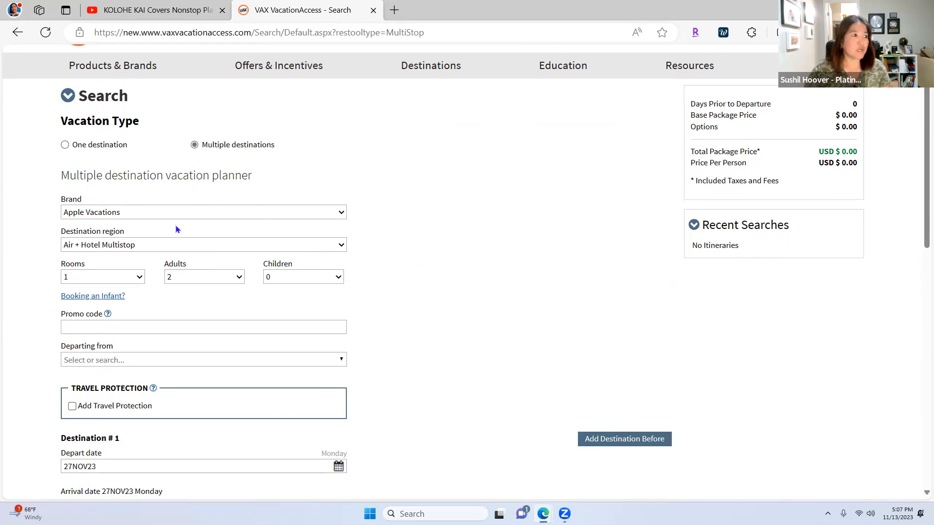
# Step: Choose Funjet Vacations as the brand, which sets the region to HAWAII/USA/MEX/CARIB/CAN Hotel Only
pyautogui.click(241, 211)
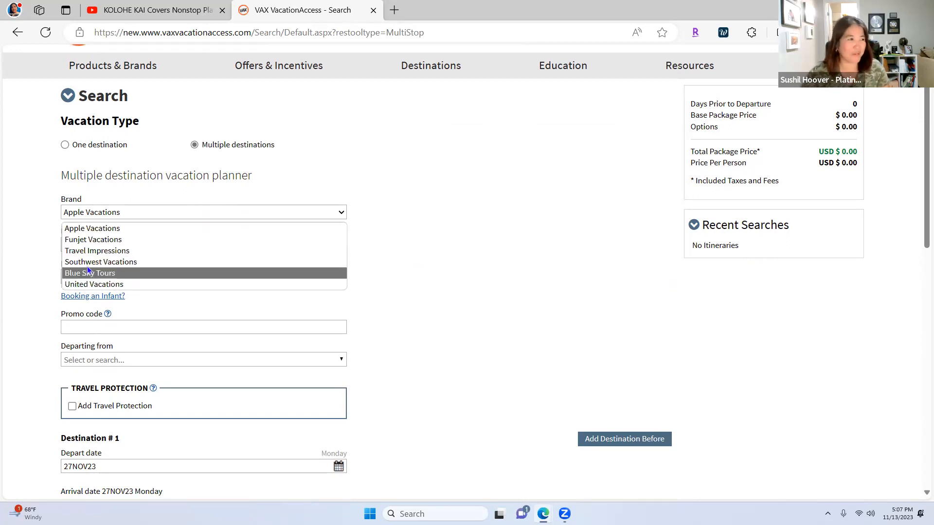
pyautogui.click(197, 241)
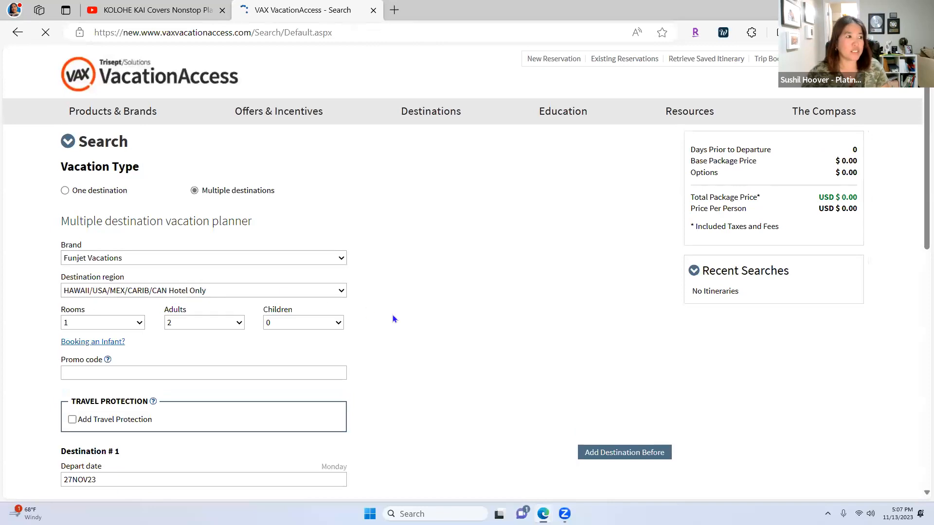
pyautogui.scroll(-2, 241, 300)
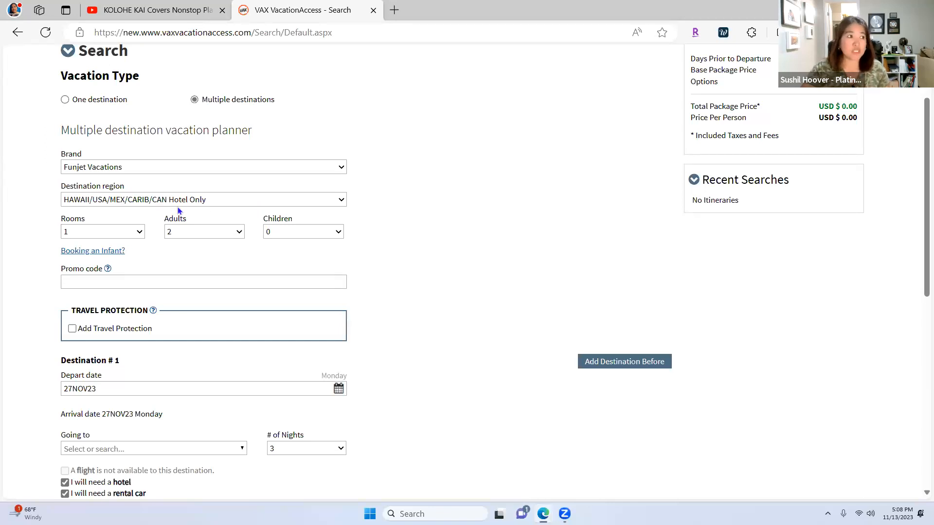
# Step: Switch the destination region to HAWAII/USA/MEX/CARIB/CAN Flight + Hotel
pyautogui.click(341, 200)
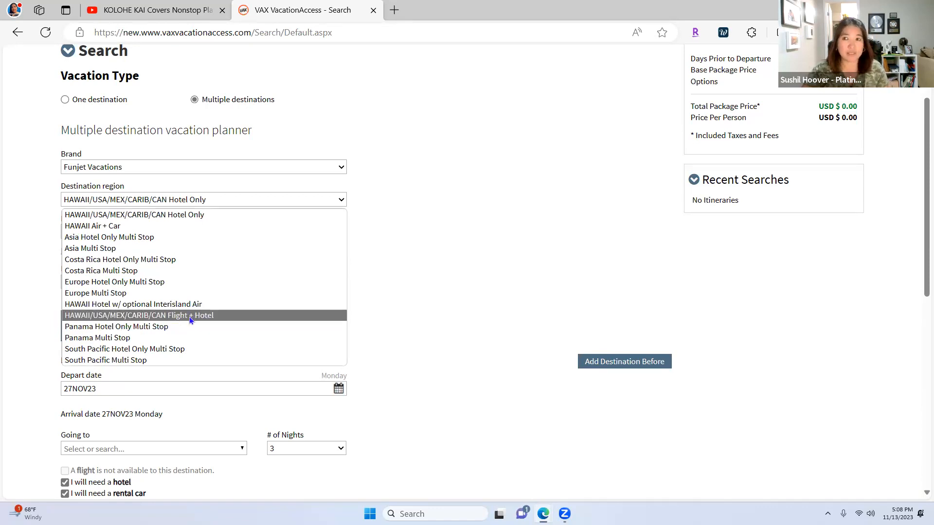
pyautogui.click(189, 316)
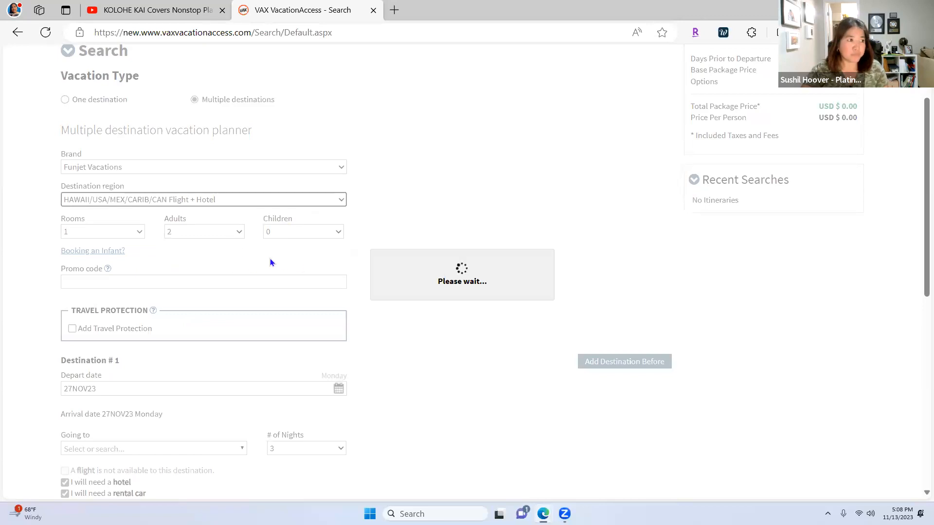
pyautogui.scroll(-3, 360, 294)
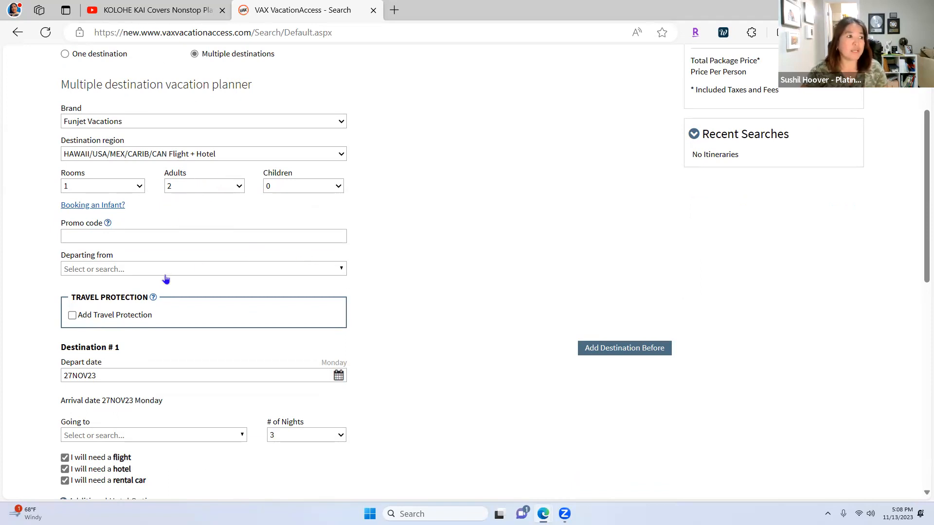
# Step: Set the departure airport to Las Vegas, NV (LAS)
pyautogui.click(182, 271)
pyautogui.write('Las Vegas')
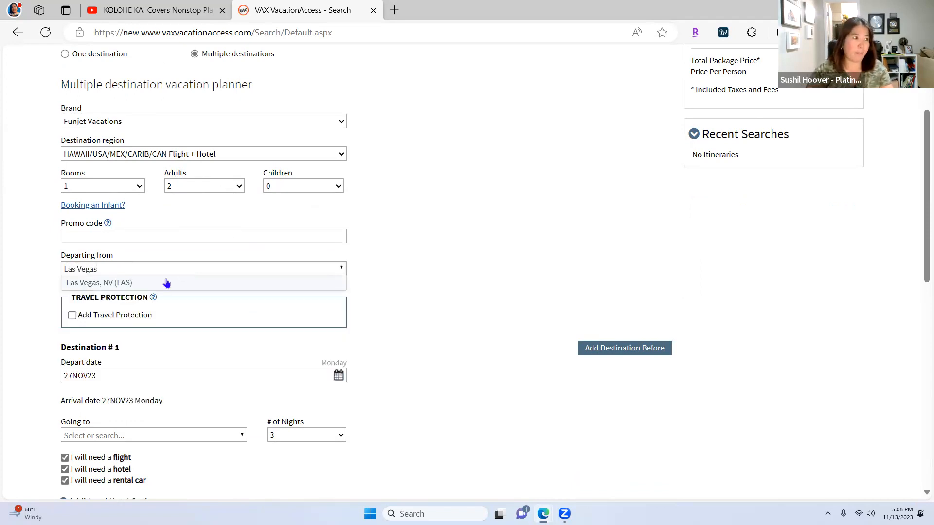
pyautogui.click(162, 282)
pyautogui.scroll(-3, 424, 354)
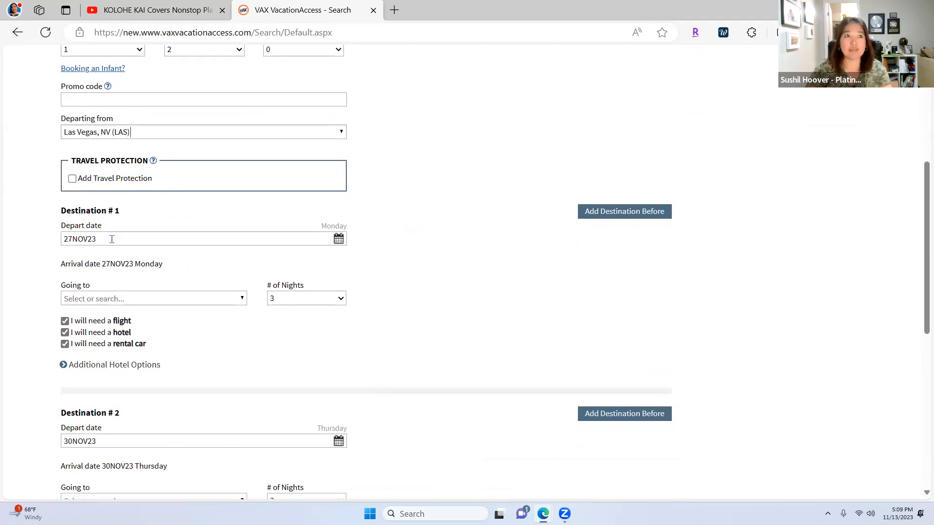
# Step: Set the first depart date to June 13, 2024 (13JUN24)
pyautogui.click(339, 244)
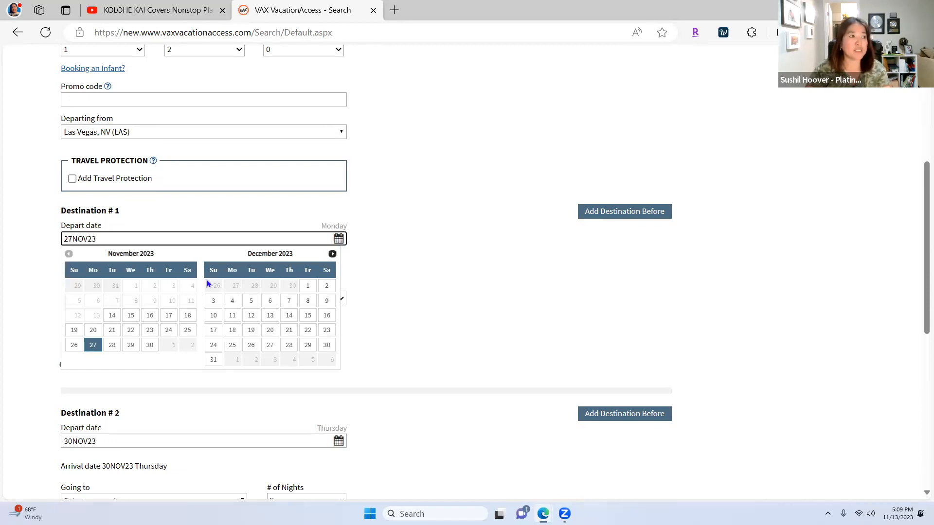
pyautogui.click(333, 254)
pyautogui.click(333, 254)
pyautogui.click(332, 254)
pyautogui.click(333, 254)
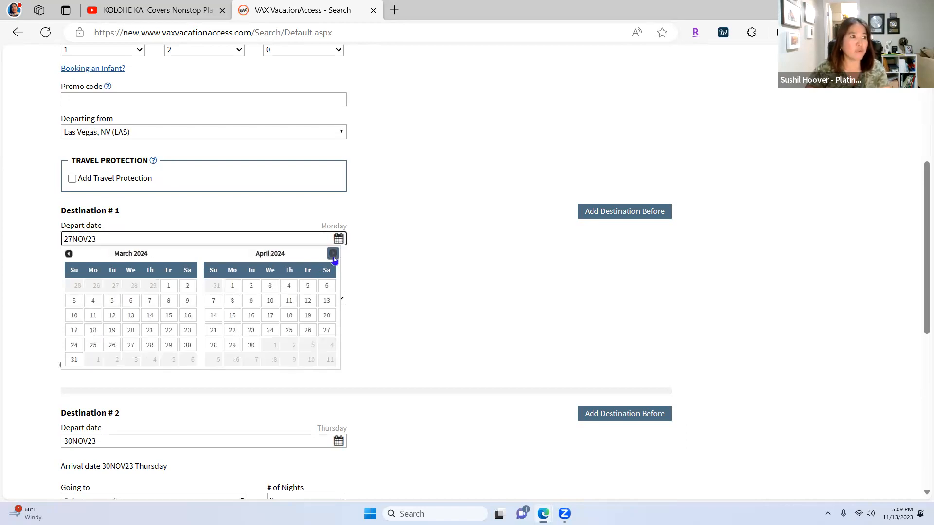
pyautogui.click(333, 254)
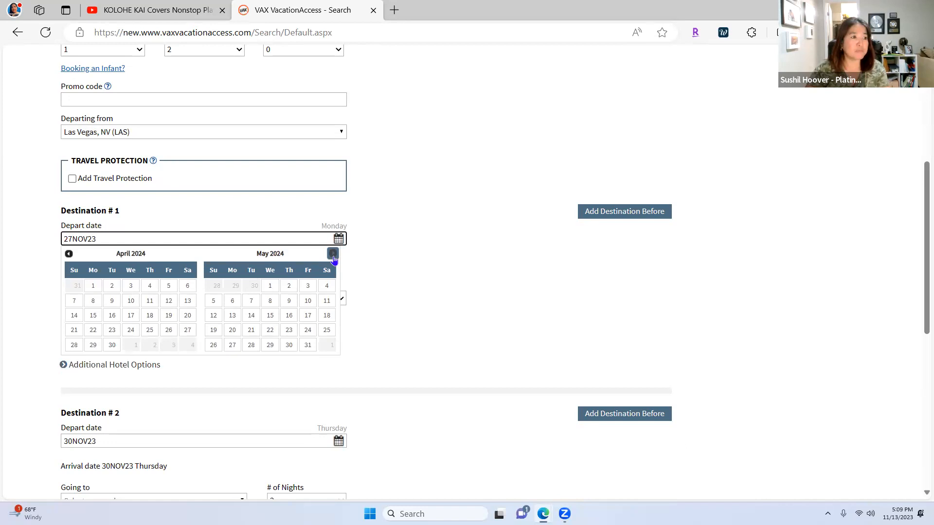
pyautogui.click(333, 254)
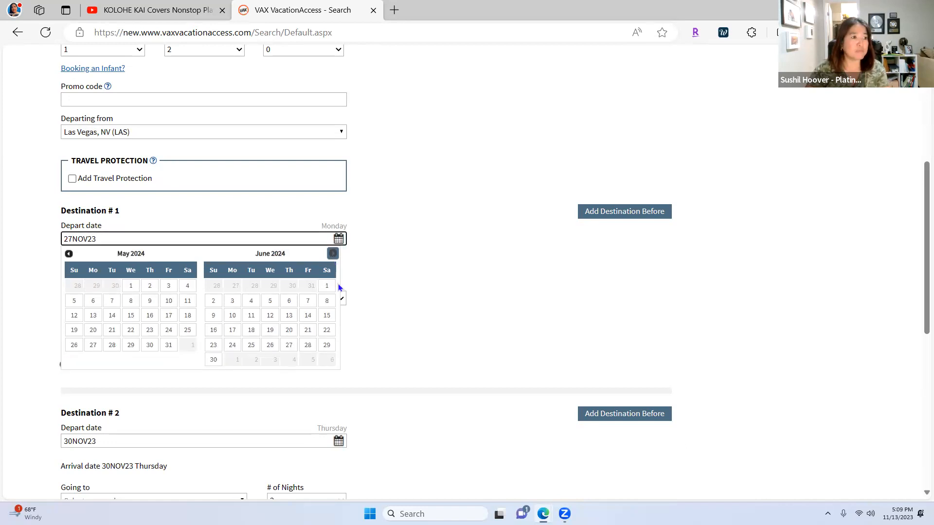
pyautogui.click(289, 316)
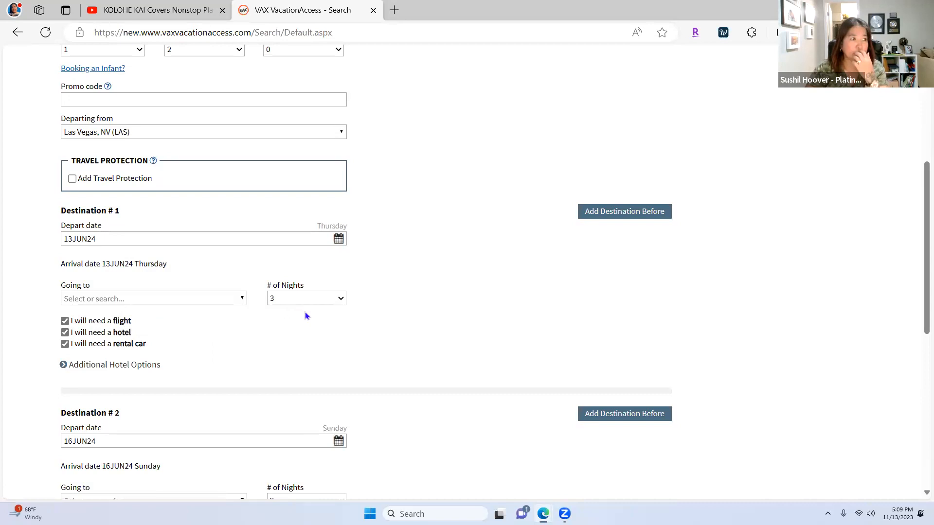
# Step: Make Miami, FL (MIA) the first destination
pyautogui.click(209, 299)
pyautogui.write('miami')
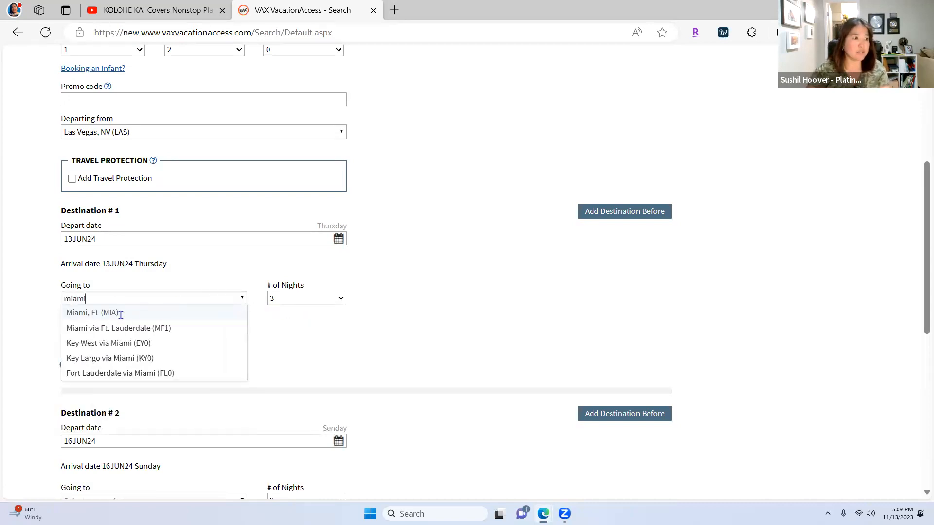
pyautogui.click(121, 319)
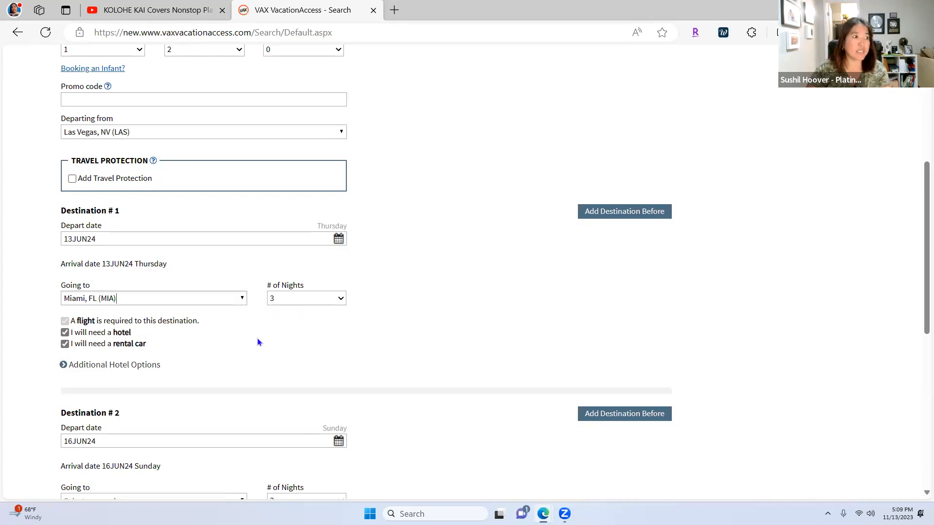
pyautogui.scroll(1, 343, 379)
pyautogui.scroll(-1, 342, 379)
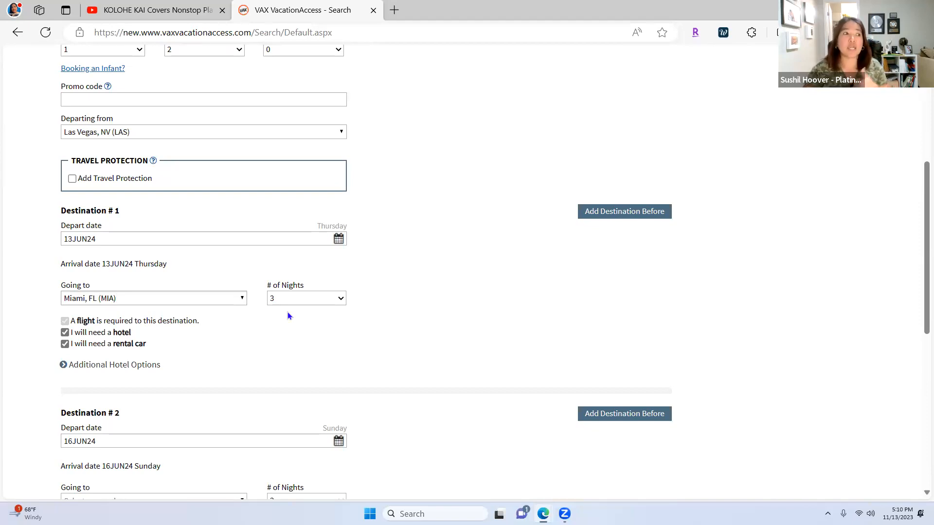
# Step: Set the first Miami stay to 9 nights
pyautogui.click(340, 300)
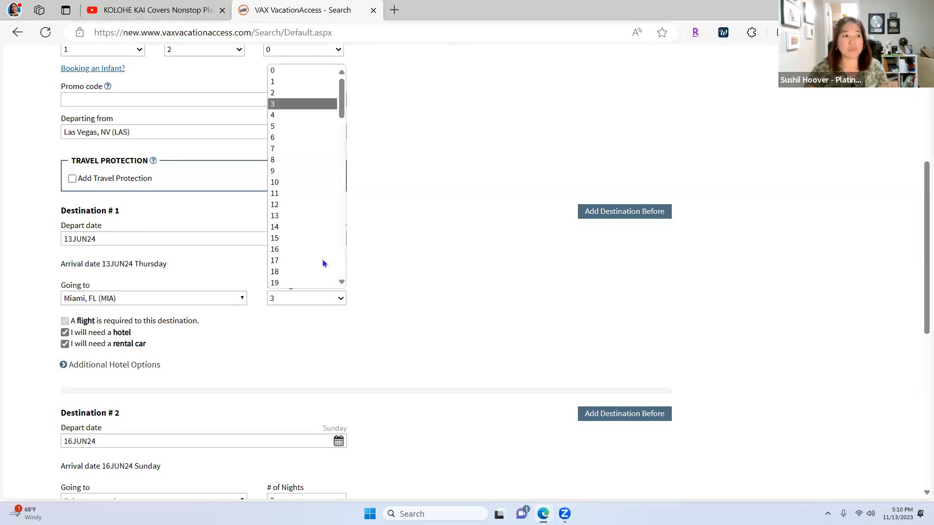
pyautogui.click(286, 172)
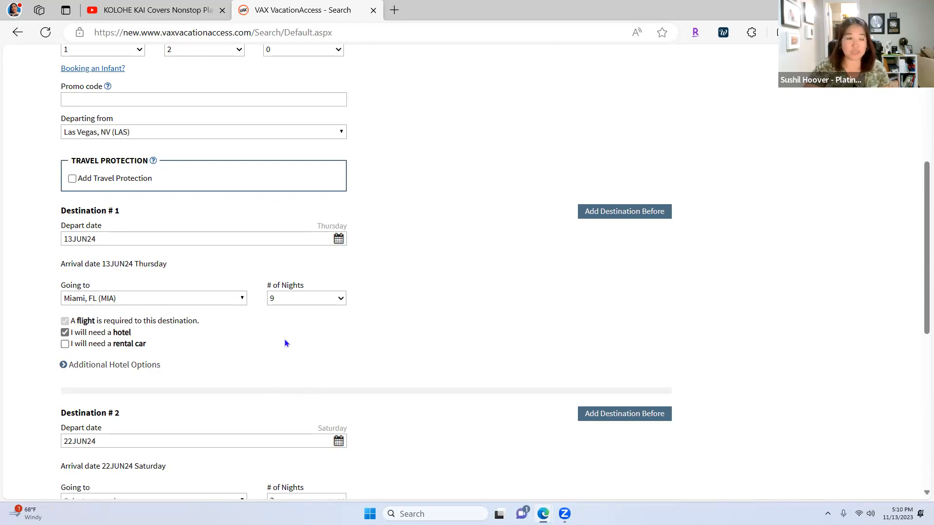
pyautogui.scroll(-3, 286, 341)
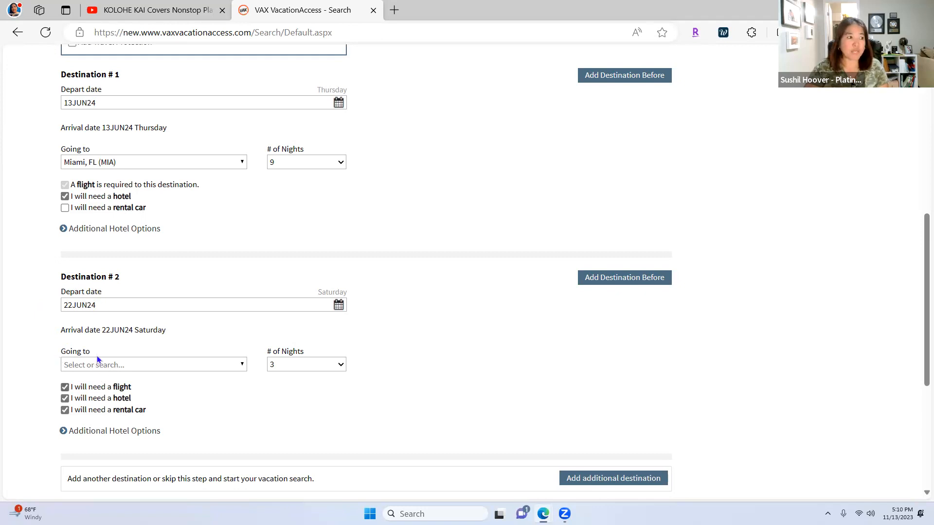
# Step: Make Miami, FL (MIA) the second destination as well
pyautogui.click(118, 368)
pyautogui.write('miami')
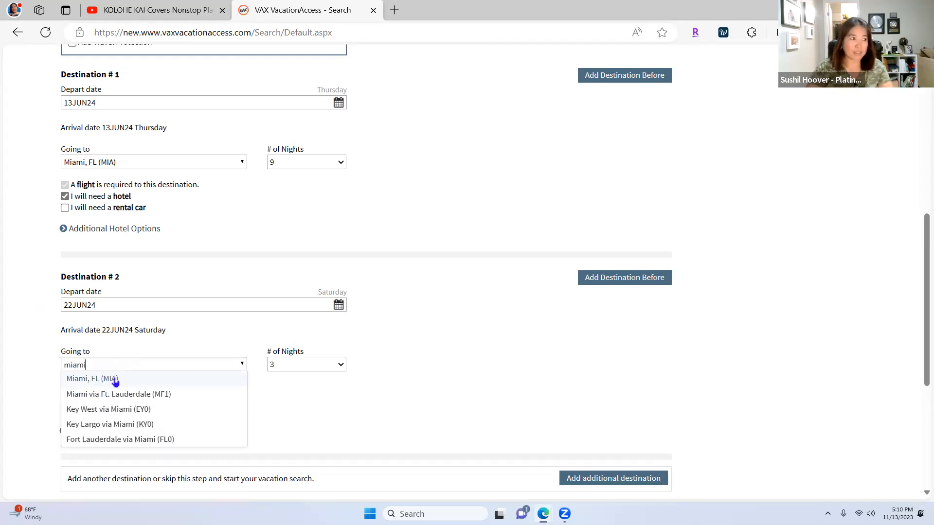
pyautogui.click(114, 379)
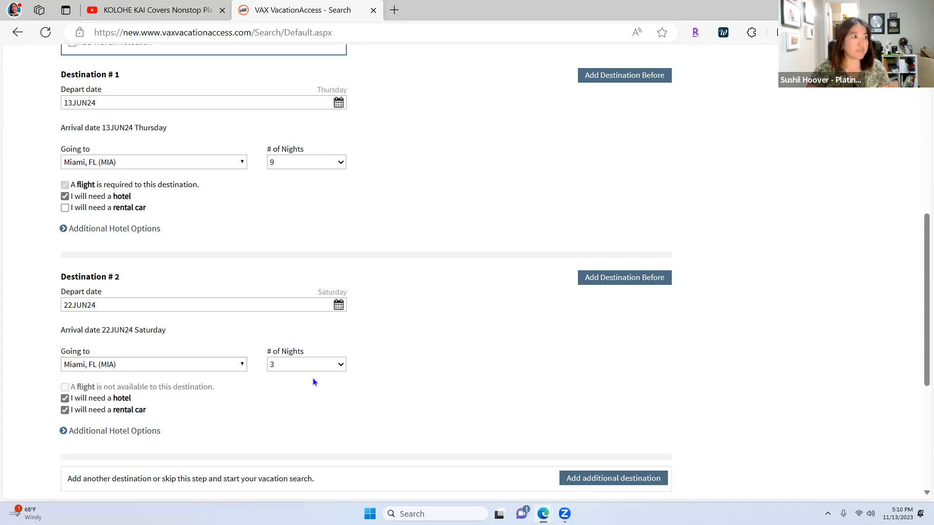
pyautogui.scroll(5, 413, 399)
pyautogui.scroll(3, 414, 403)
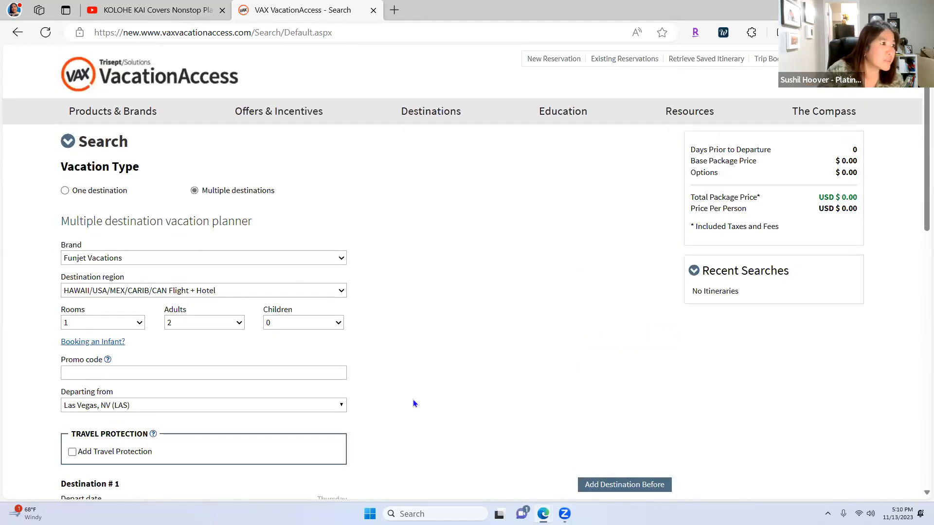
pyautogui.scroll(-6, 506, 352)
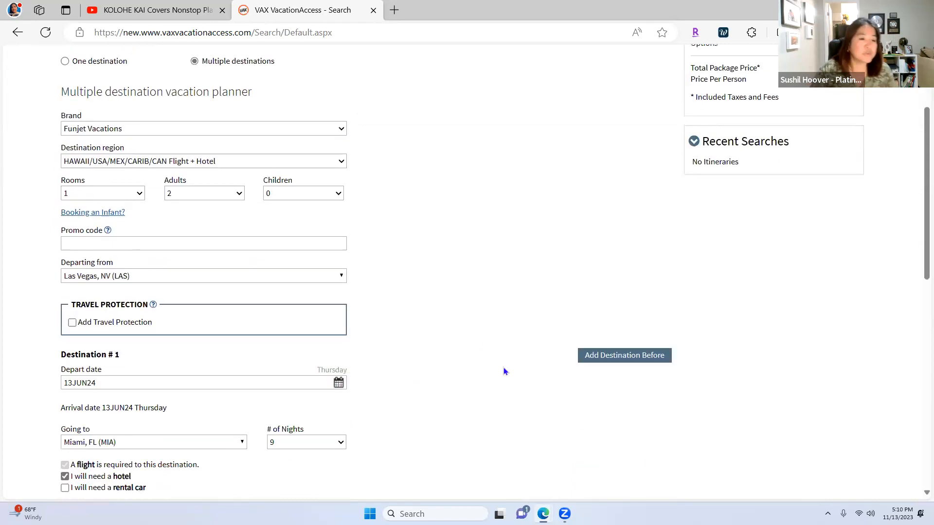
pyautogui.scroll(-3, 349, 349)
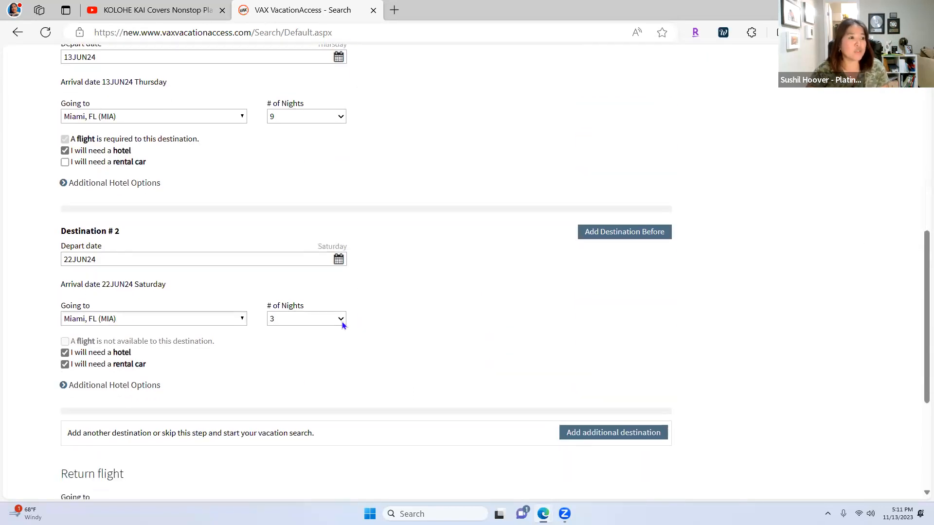
# Step: Set the second Miami stay to 2 nights without a rental car
pyautogui.click(341, 319)
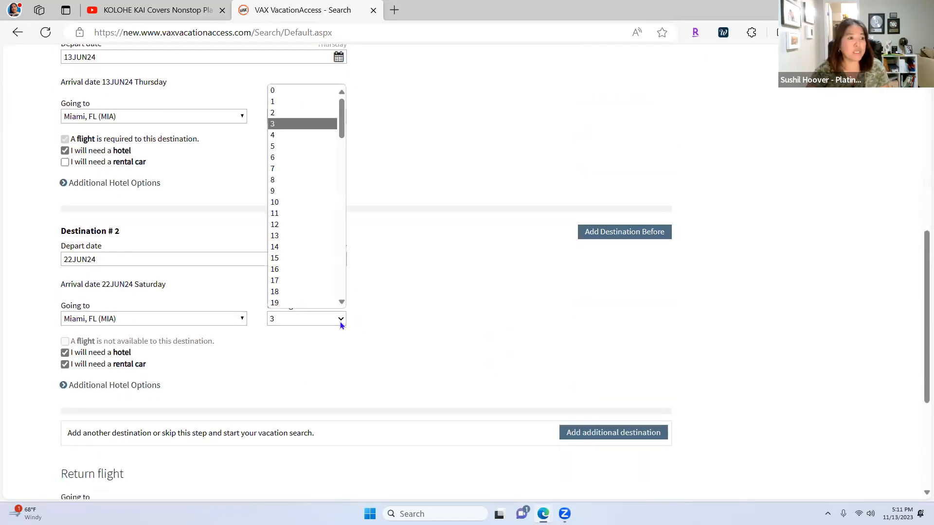
pyautogui.click(311, 113)
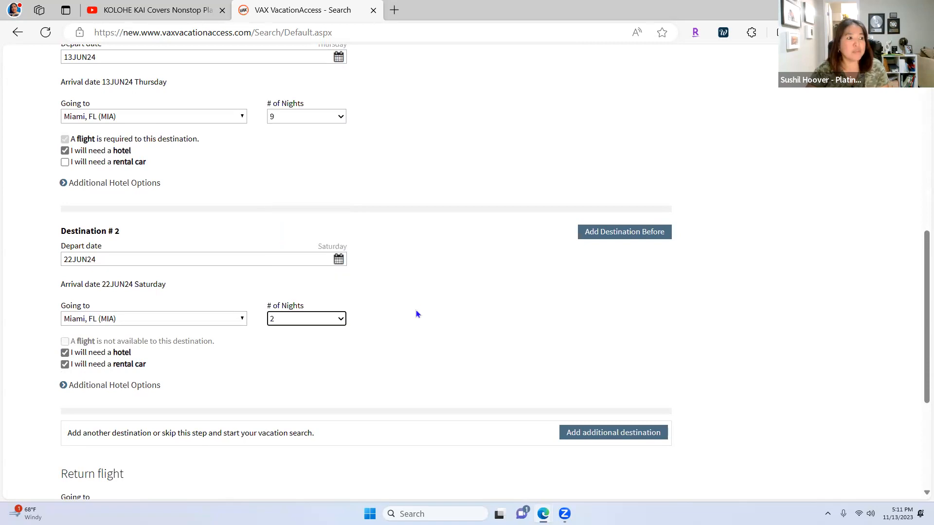
pyautogui.click(65, 365)
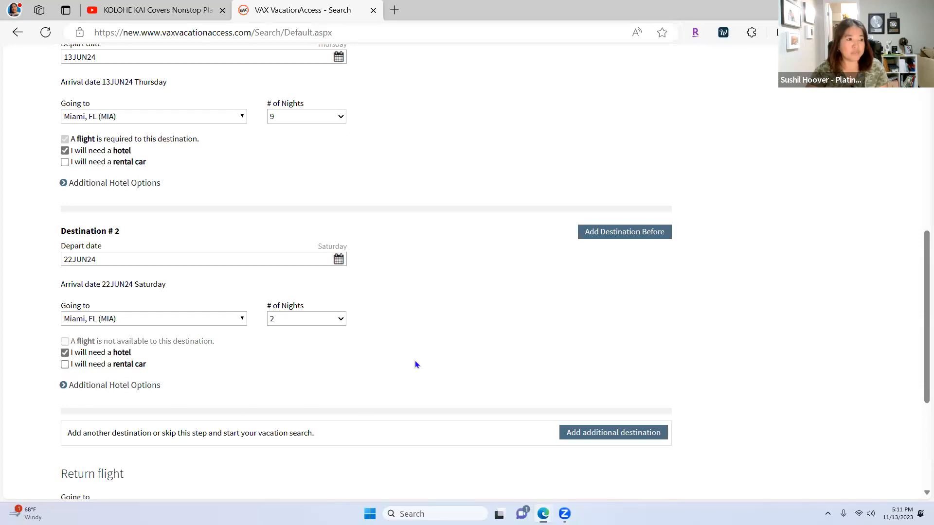
pyautogui.scroll(-3, 414, 365)
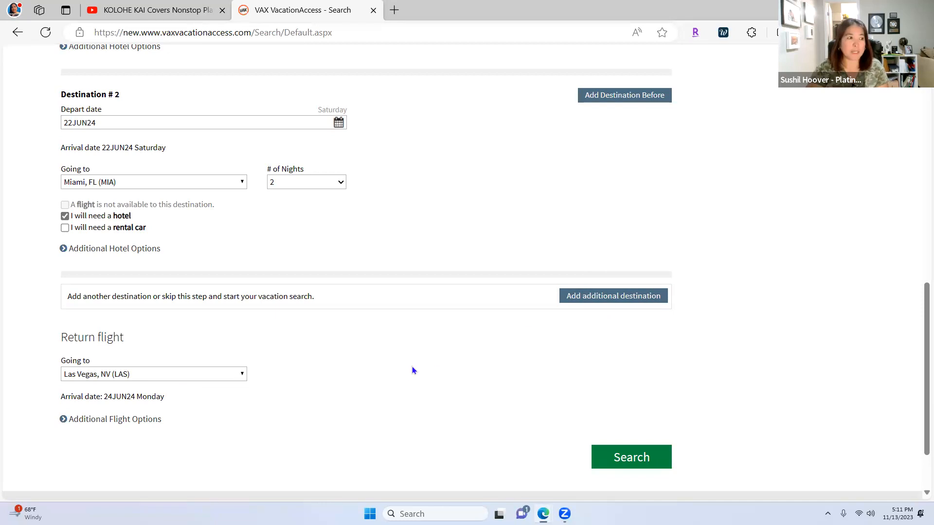
# Step: Scroll through the multi-destination form to review it before searching
pyautogui.scroll(1, 385, 381)
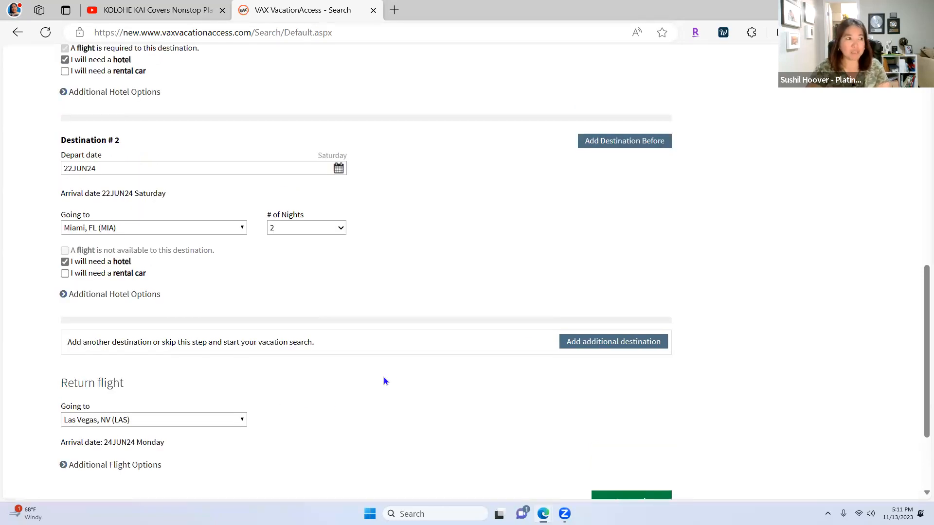
pyautogui.scroll(10, 258, 369)
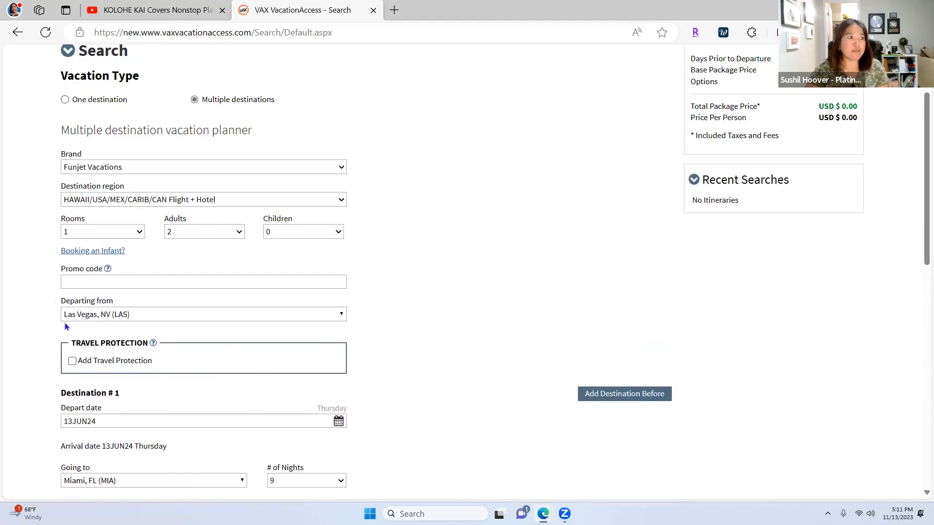
pyautogui.scroll(-3, 116, 352)
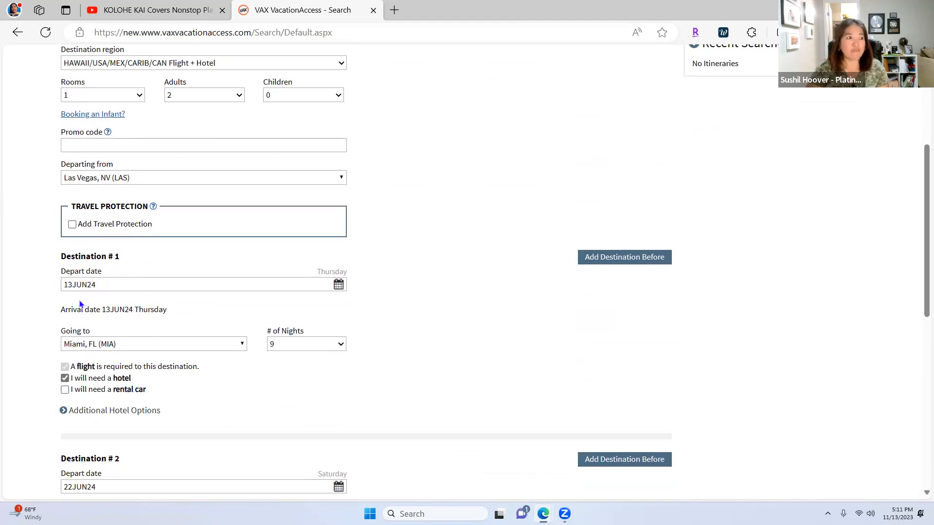
pyautogui.scroll(-1, 85, 312)
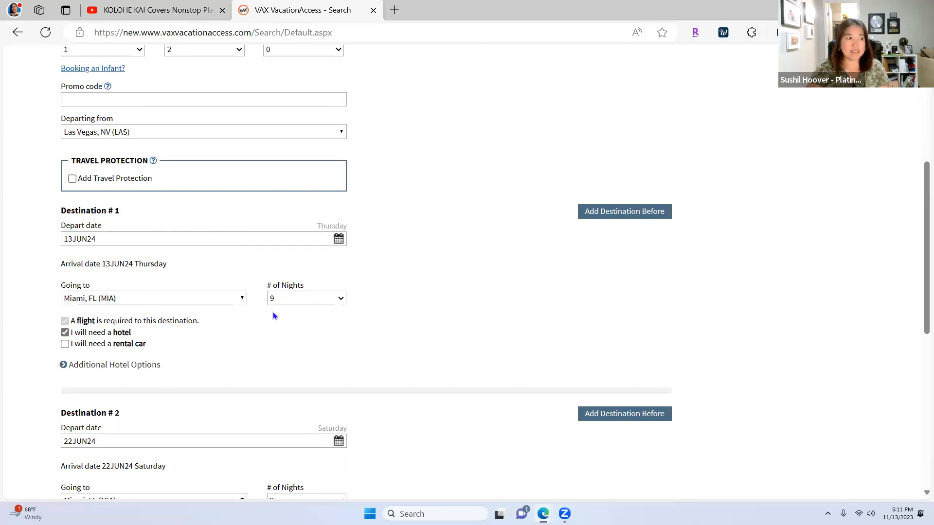
pyautogui.scroll(-1, 273, 316)
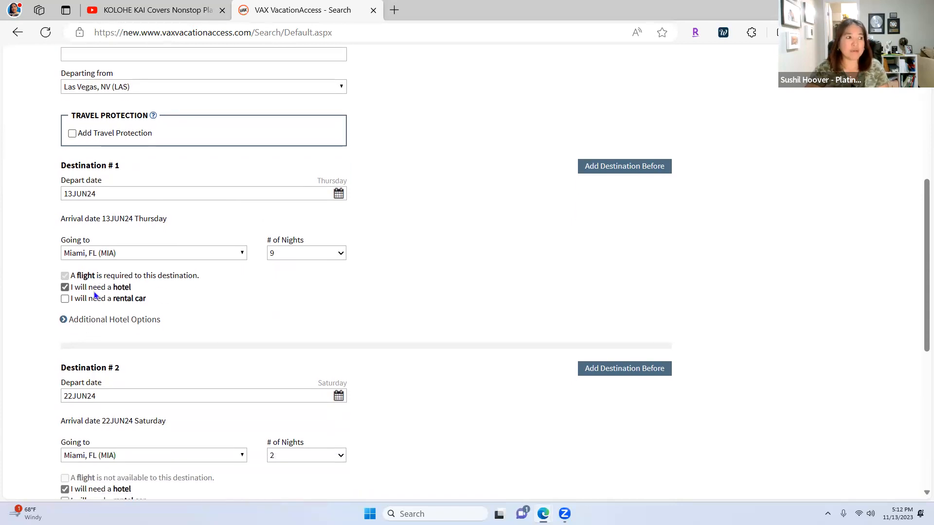
pyautogui.scroll(-2, 109, 316)
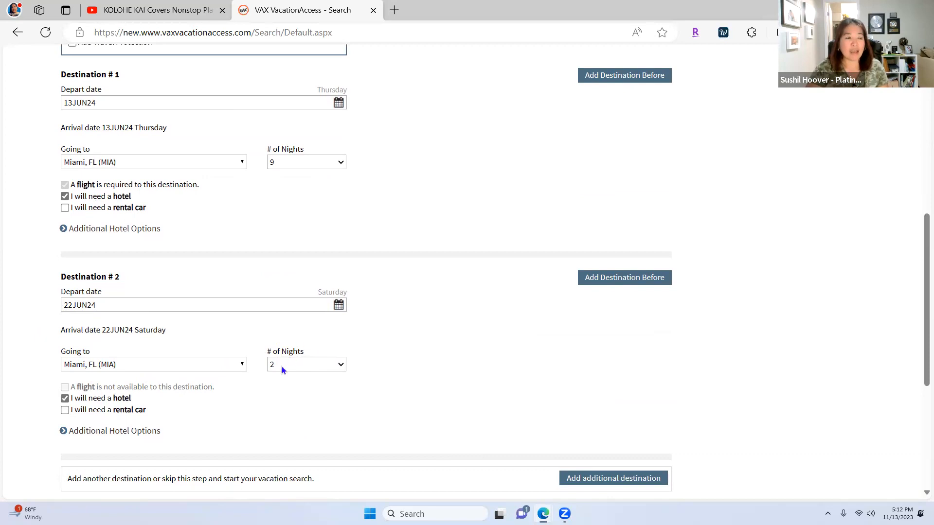
pyautogui.scroll(-1, 280, 369)
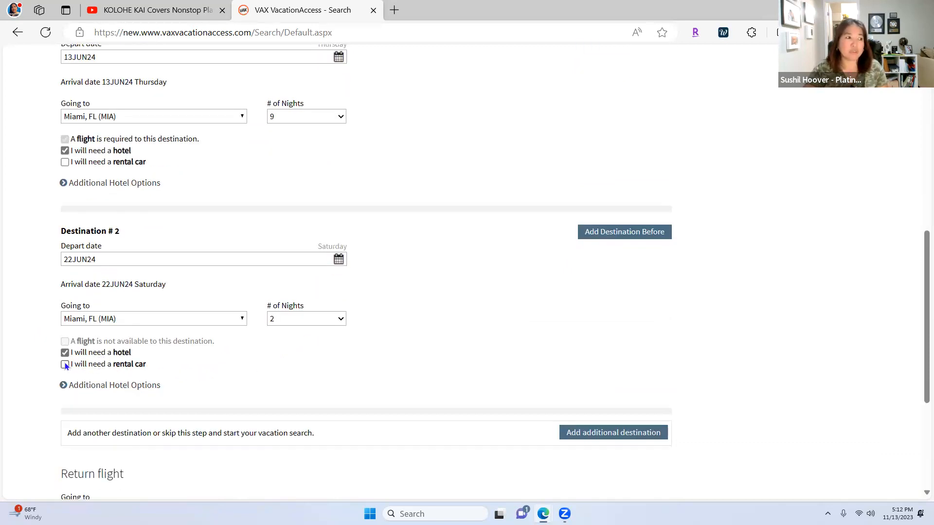
pyautogui.scroll(-4, 216, 362)
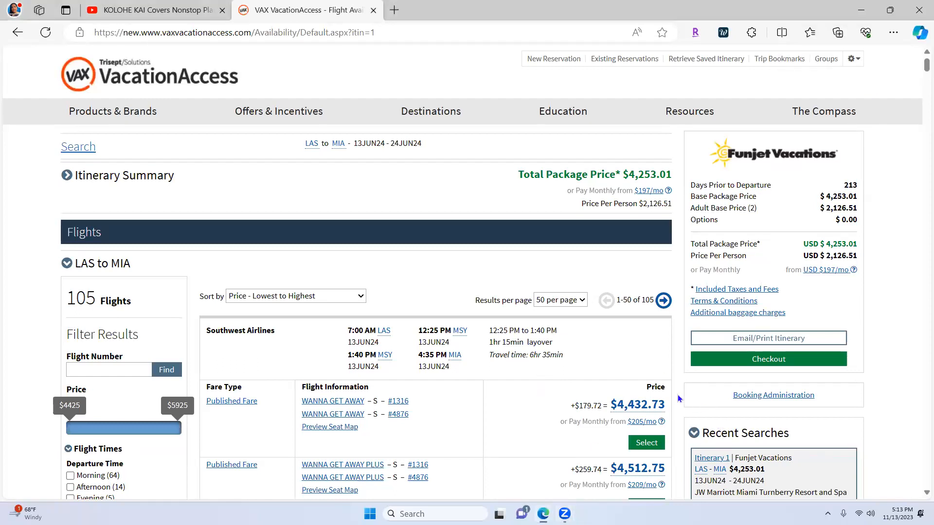
# Step: Select the $4,468.75 Southwest outbound fare from LAS to MIA on 13JUN24
pyautogui.scroll(-2, 674, 413)
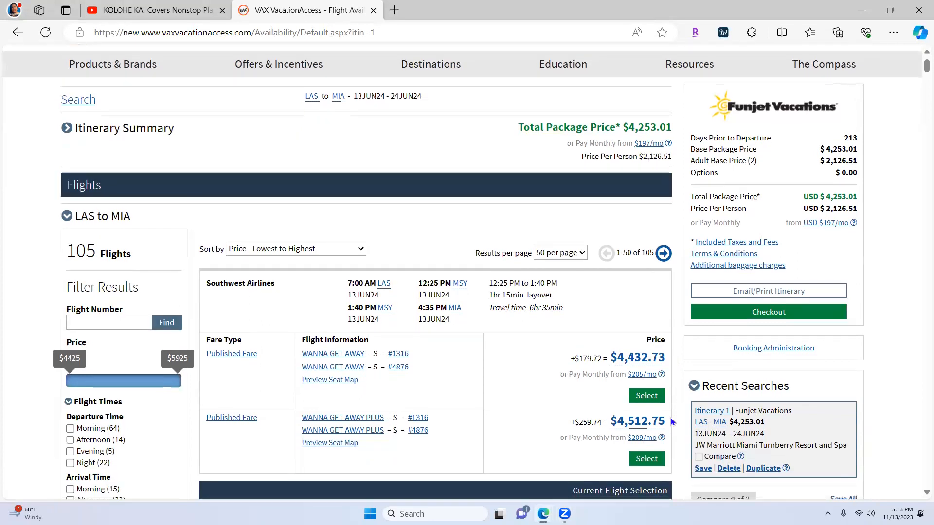
pyautogui.scroll(-1, 672, 422)
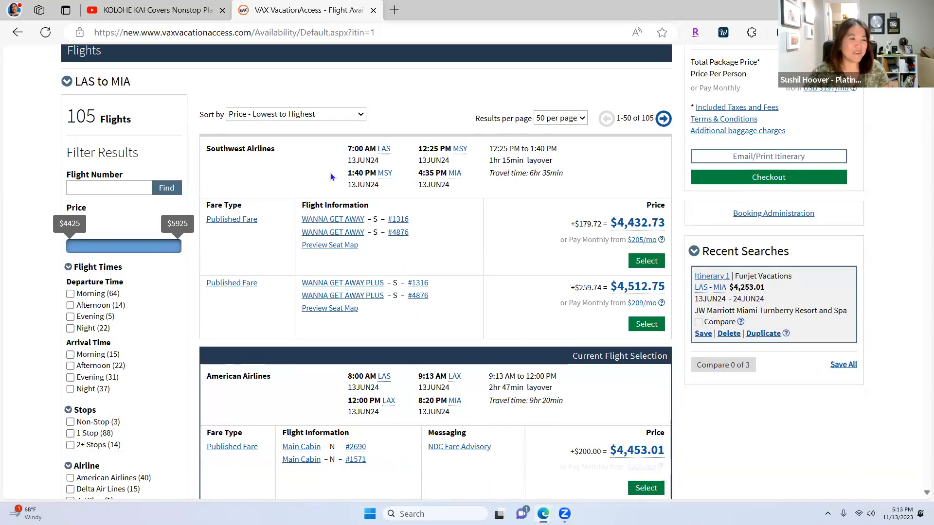
pyautogui.scroll(-10, 472, 331)
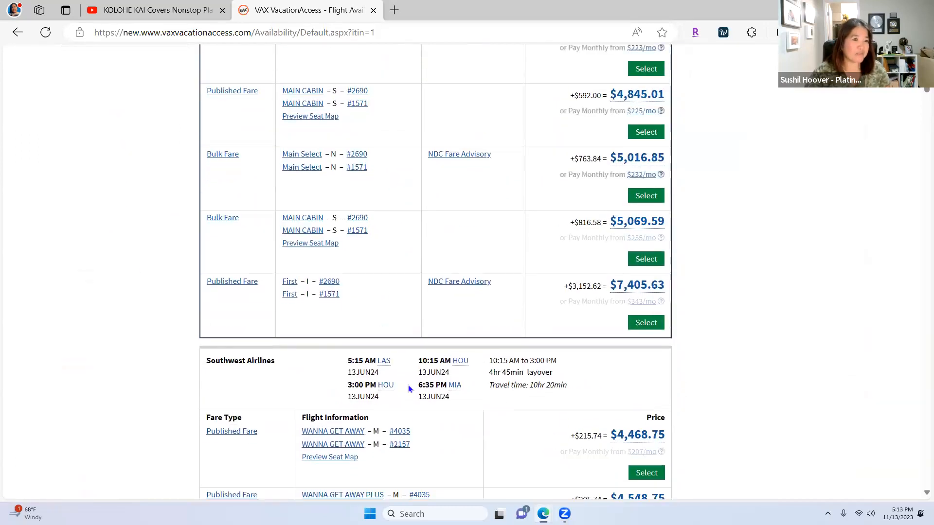
pyautogui.scroll(-3, 437, 410)
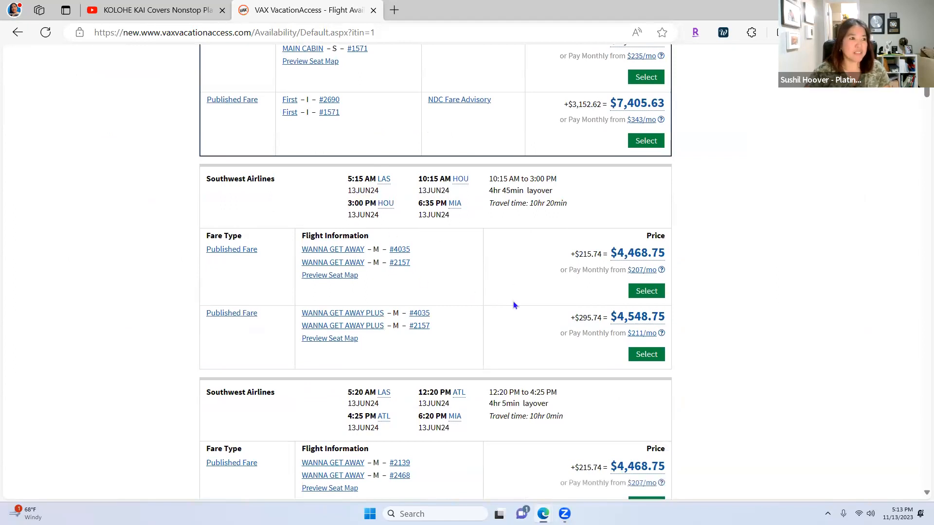
pyautogui.click(646, 291)
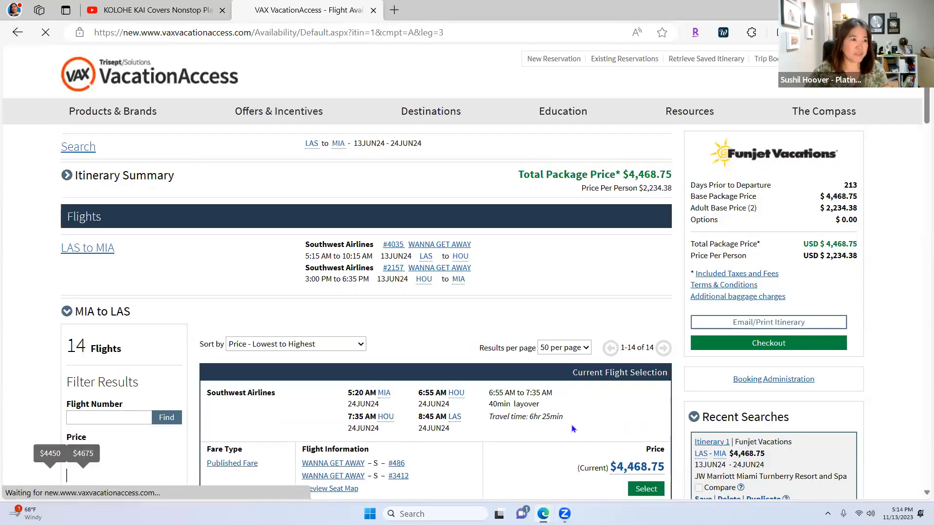
# Step: Select the $4,536.75 Southwest return fare from MIA to LAS on 24JUN24
pyautogui.scroll(-2, 591, 431)
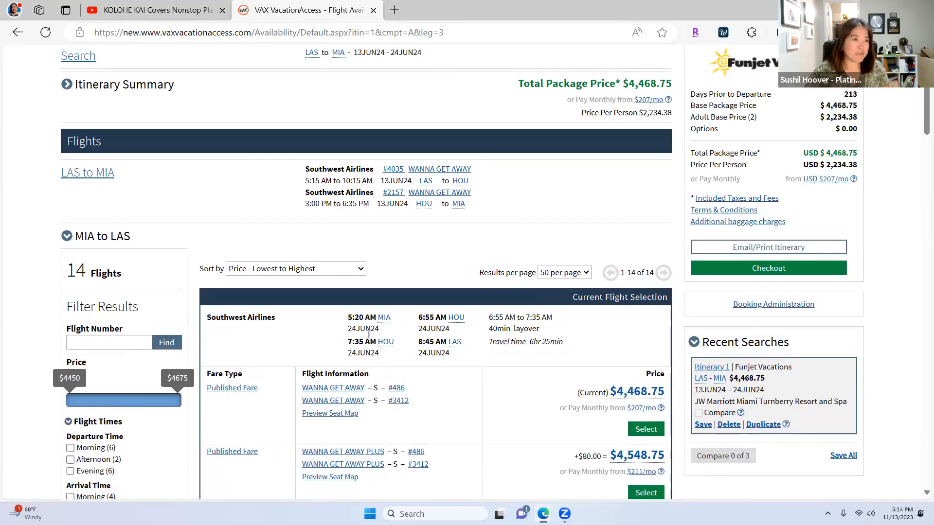
pyautogui.scroll(-1, 454, 363)
pyautogui.scroll(-2, 454, 363)
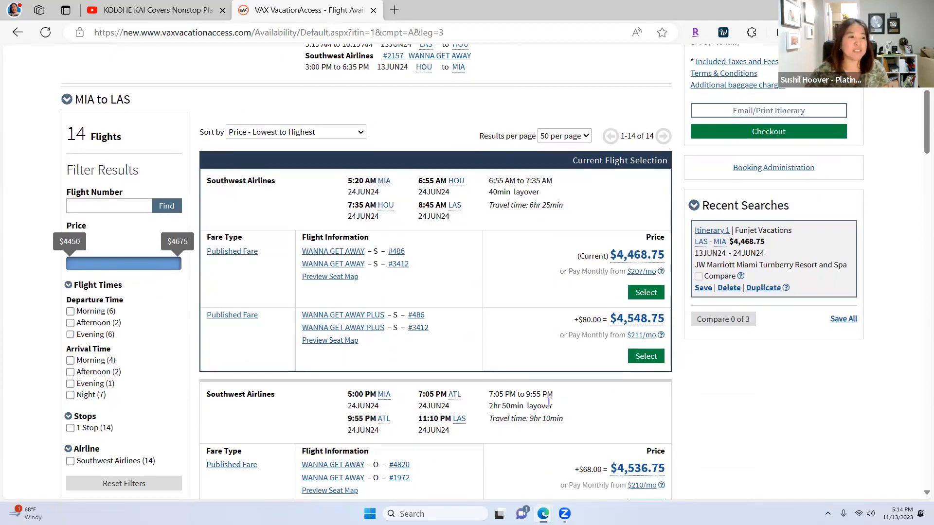
pyautogui.scroll(-3, 550, 400)
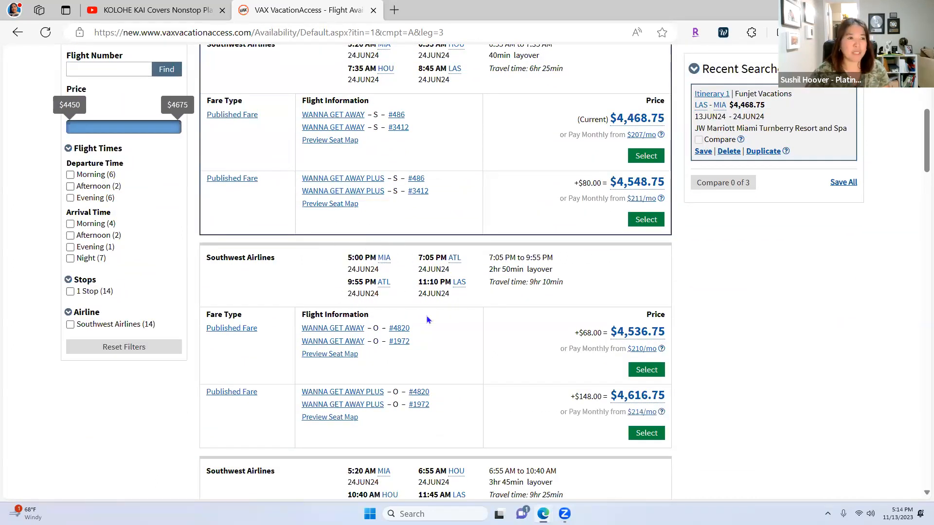
pyautogui.click(647, 371)
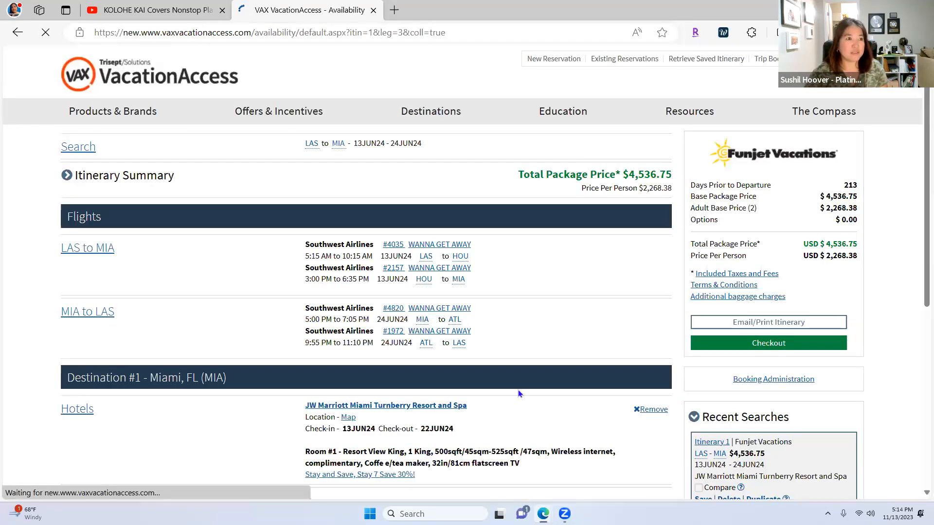
# Step: Show hotel availability for Destination #1 Miami, 13JUN24–22JUN24, from the itinerary summary
pyautogui.scroll(-3, 512, 389)
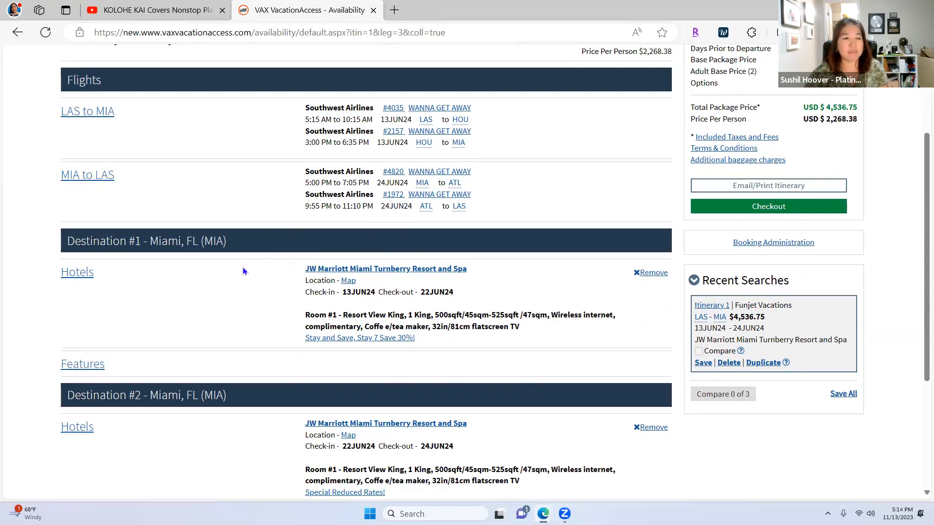
pyautogui.scroll(-3, 462, 355)
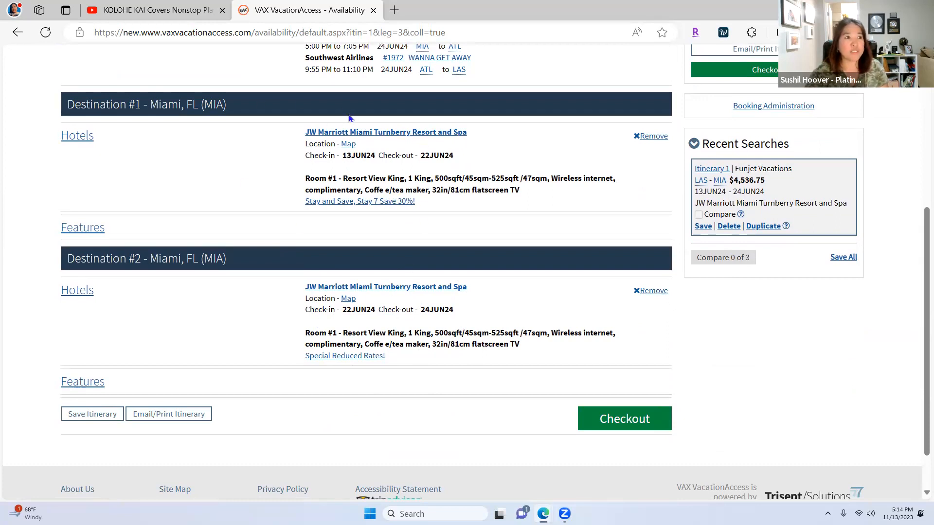
pyautogui.click(70, 143)
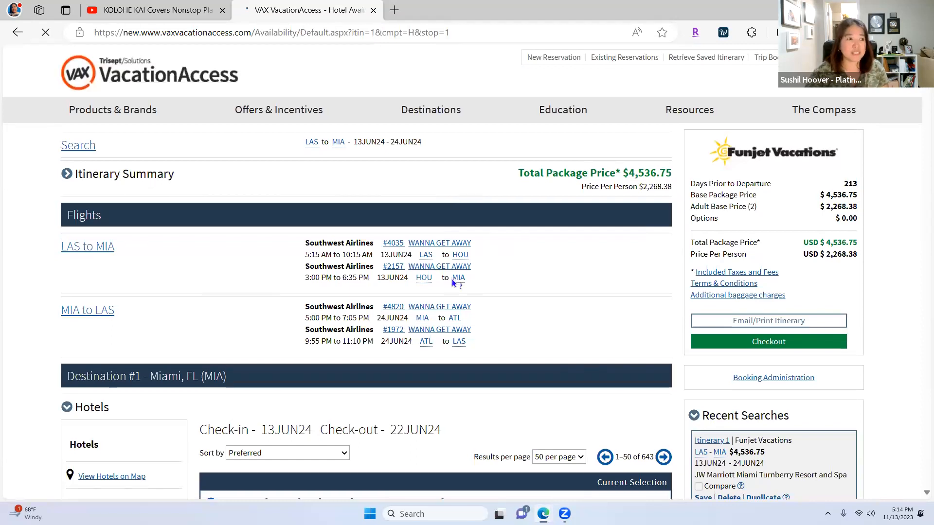
# Step: Change the Miami hotel check-out date from 22JUN24 to 16JUN24 and search again
pyautogui.scroll(-5, 408, 282)
pyautogui.scroll(-10, 159, 360)
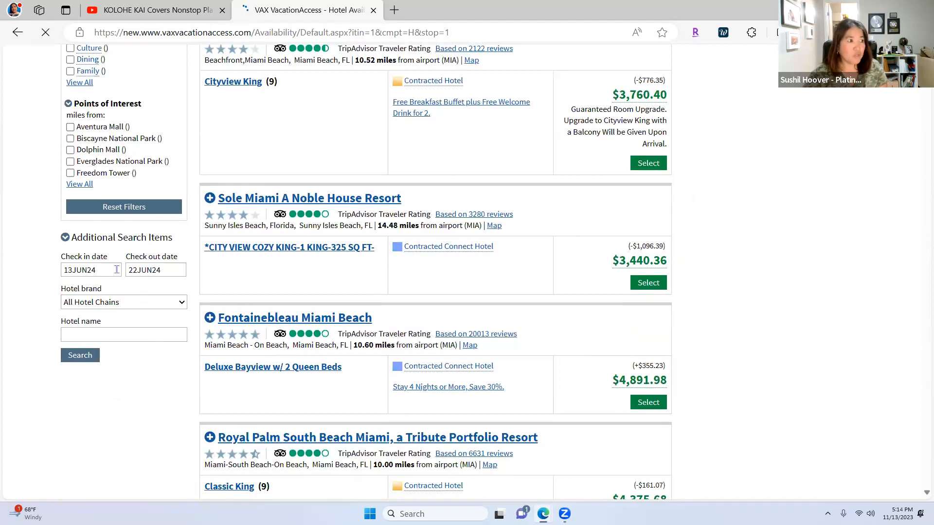
pyautogui.click(149, 271)
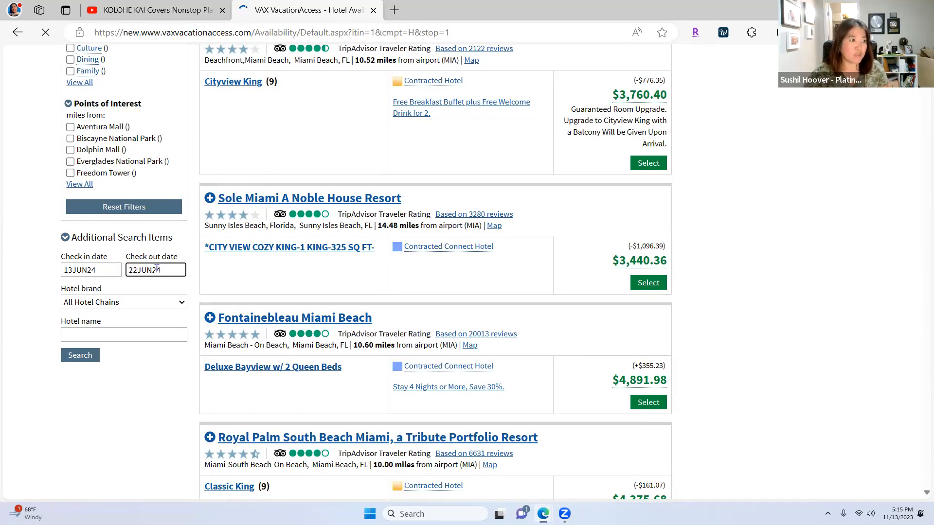
pyautogui.click(139, 272)
pyautogui.press('BackSpace')
pyautogui.press('BackSpace')
pyautogui.write('16')
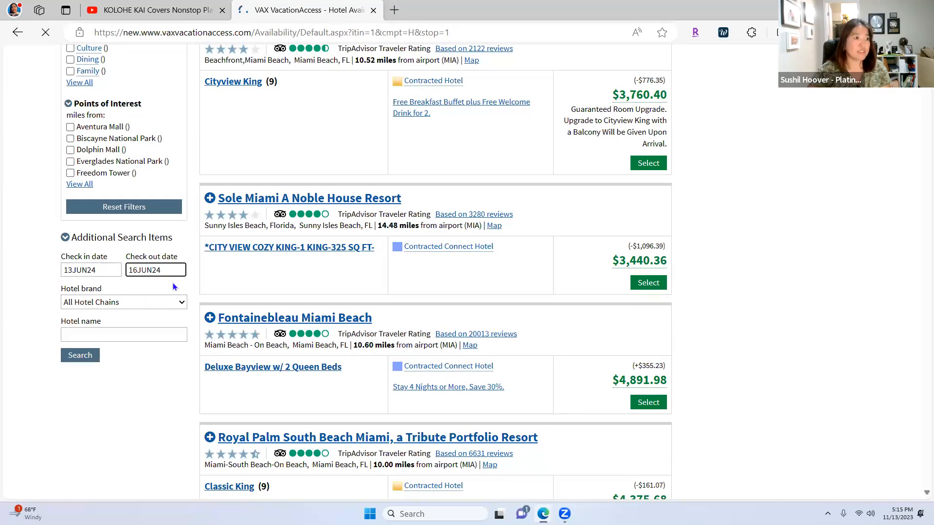
pyautogui.click(78, 356)
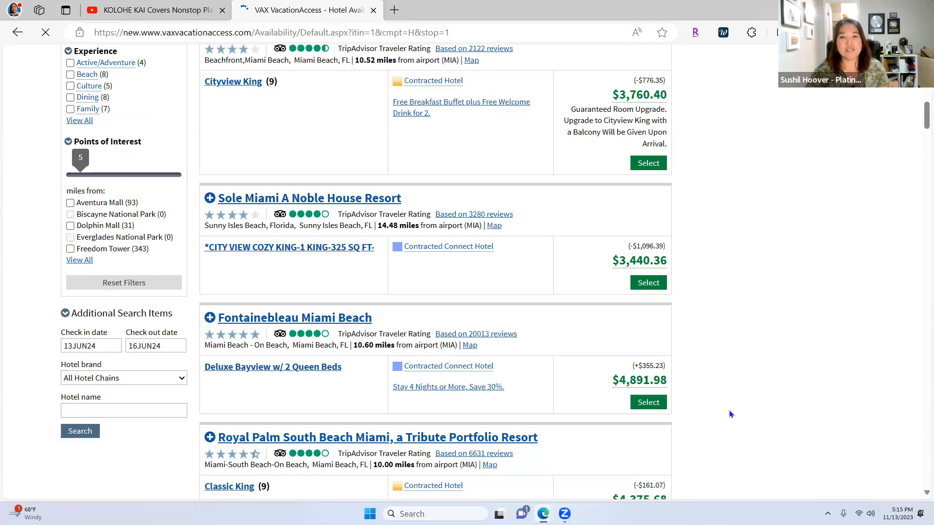
# Step: Filter the Miami hotel results to 4-star hotels only
pyautogui.scroll(9, 729, 414)
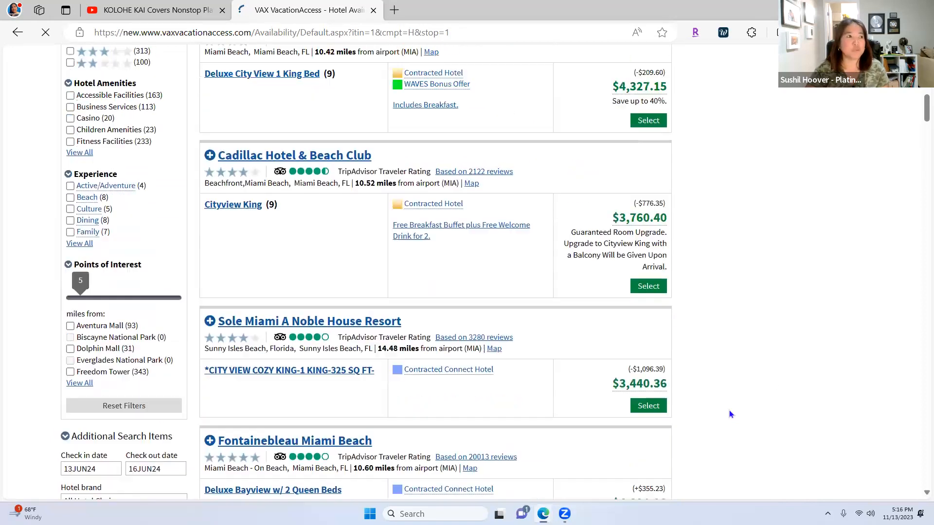
pyautogui.scroll(1, 730, 412)
pyautogui.scroll(-3, 729, 414)
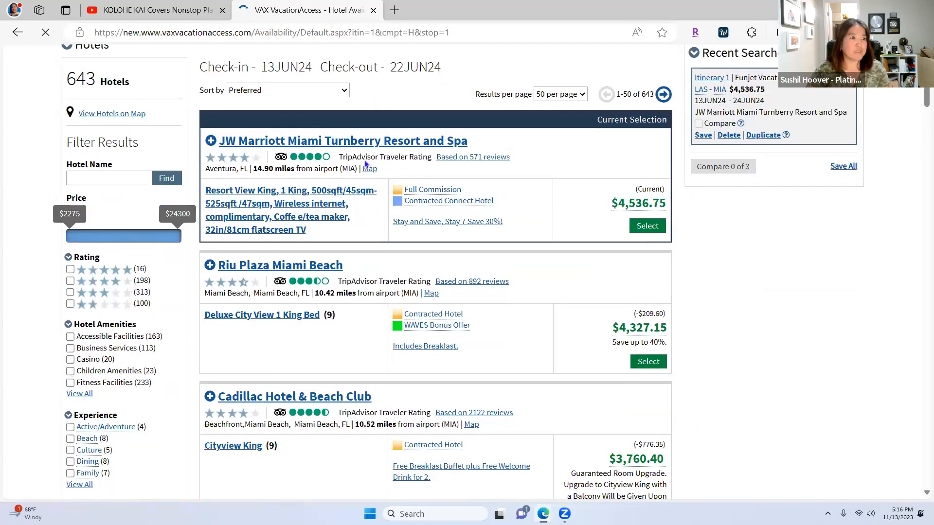
pyautogui.click(347, 92)
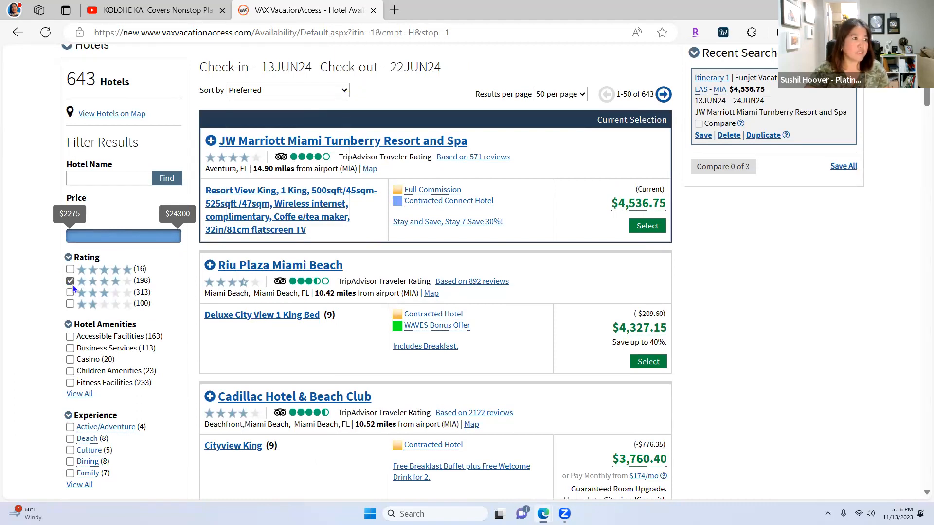
# Step: Expand Cadillac Hotel & Beach Club and select its Oceanview King room
pyautogui.scroll(-2, 133, 407)
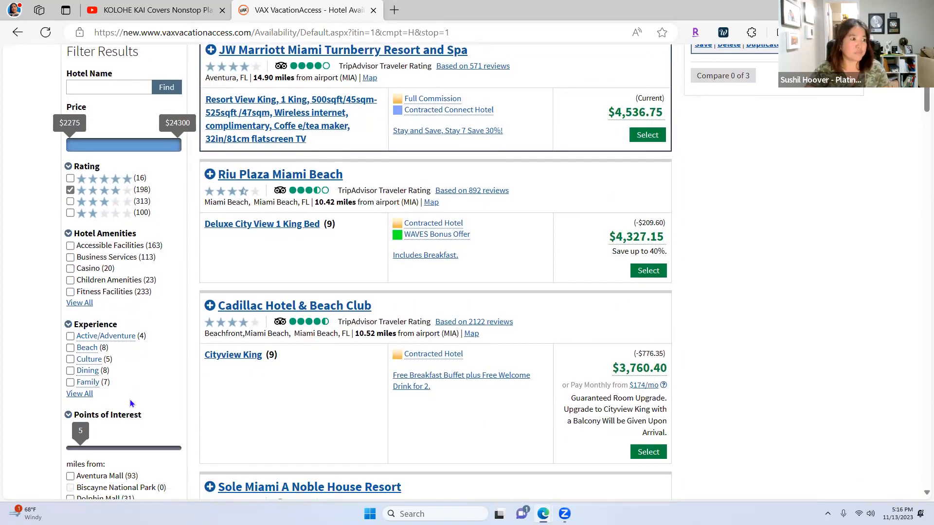
pyautogui.scroll(3, 665, 337)
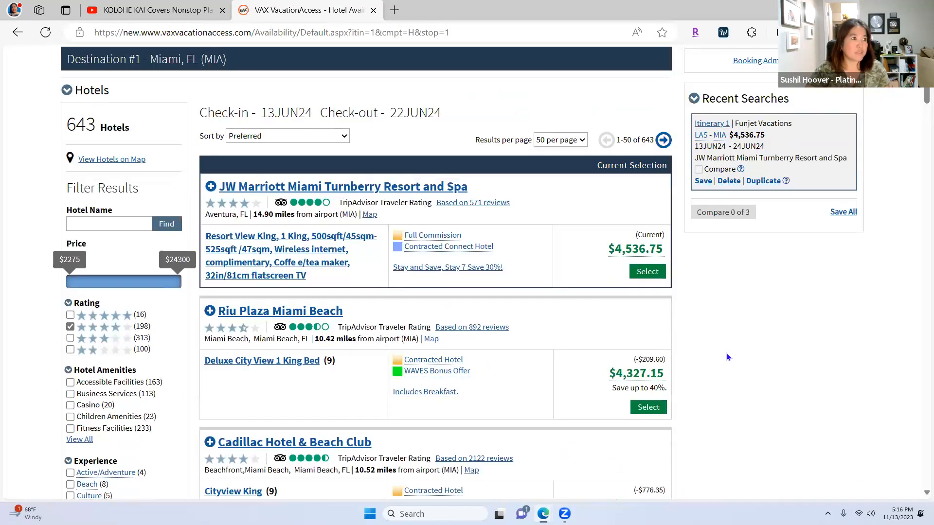
pyautogui.scroll(-2, 720, 372)
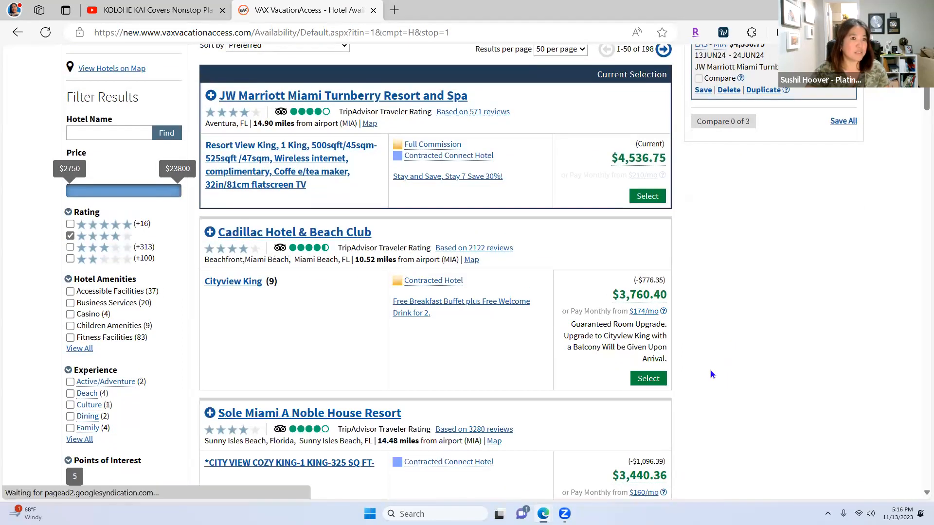
pyautogui.scroll(-2, 702, 373)
pyautogui.scroll(-1, 701, 375)
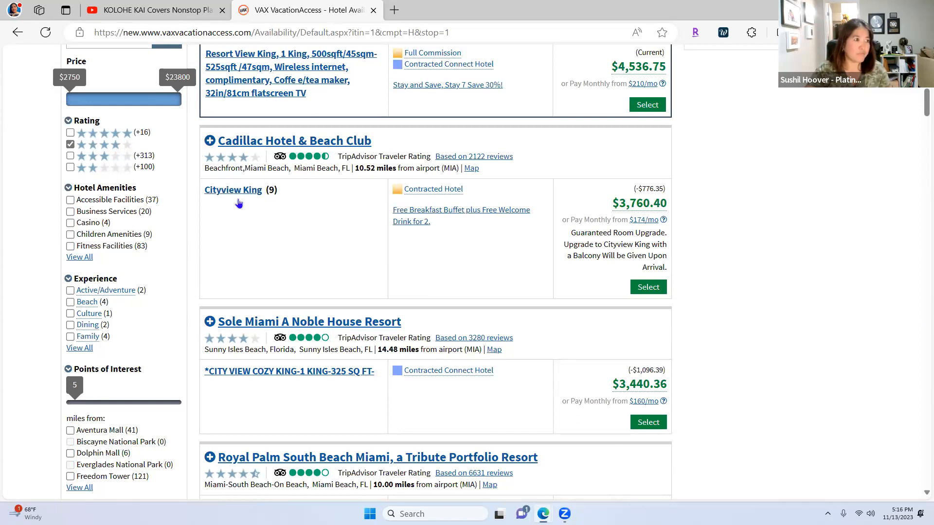
pyautogui.click(210, 140)
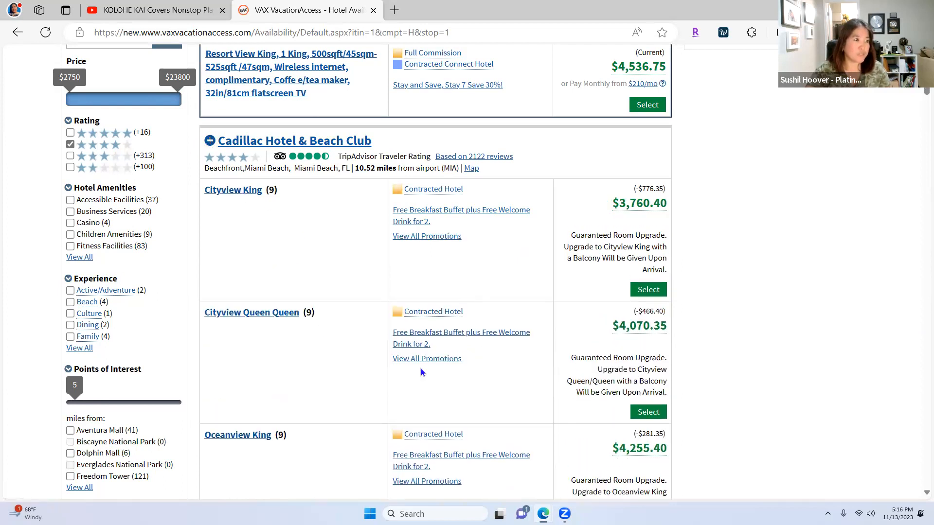
pyautogui.scroll(-3, 289, 378)
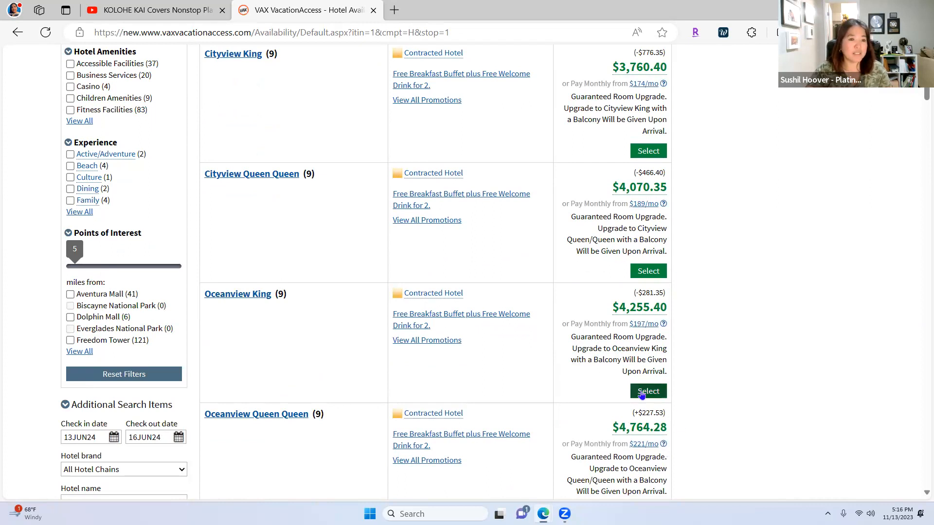
pyautogui.click(656, 396)
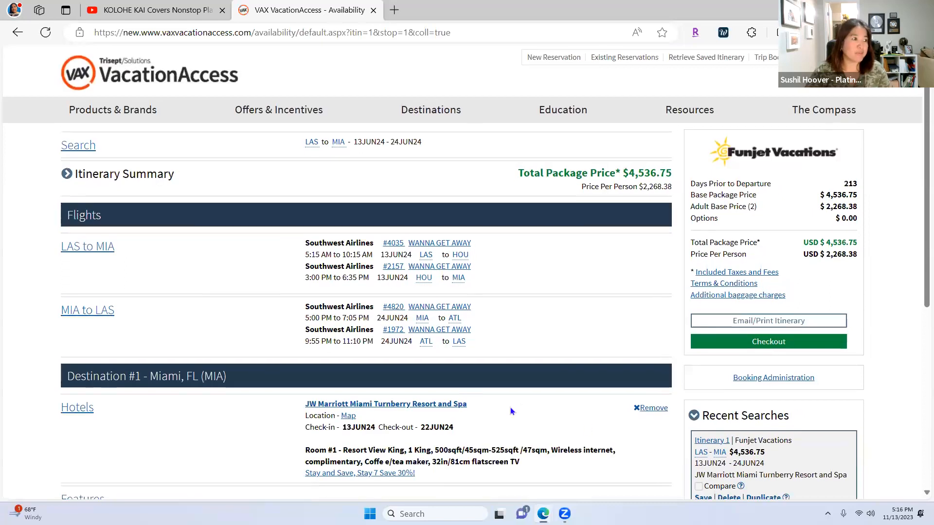
# Step: Return to the Miami hotel availability through the Hotels link under Destination #1
pyautogui.scroll(-5, 510, 407)
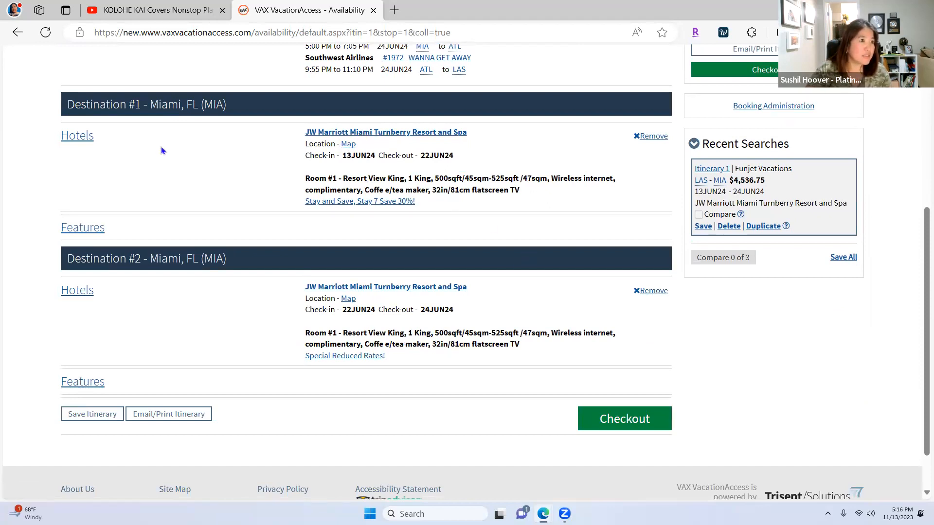
pyautogui.click(72, 143)
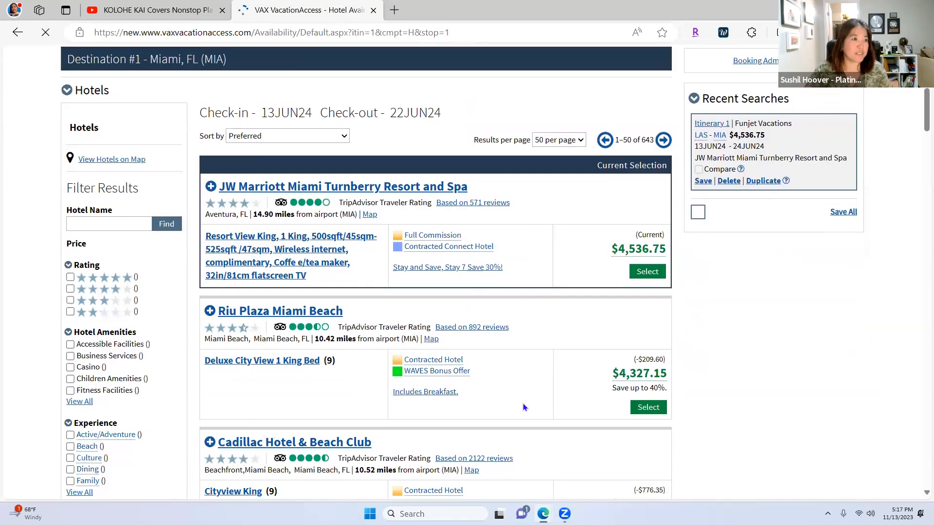
# Step: Expand Cadillac Hotel and select its Oceanview King room
pyautogui.scroll(-3, 523, 407)
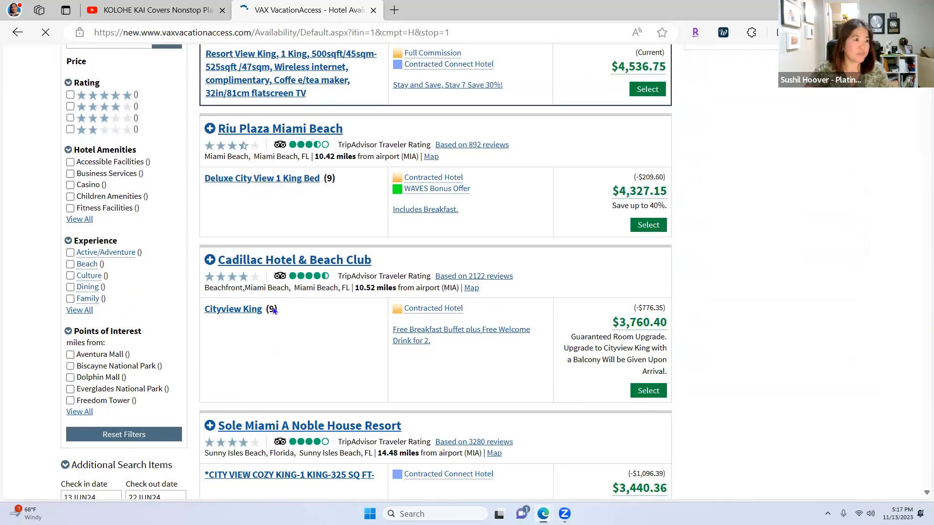
pyautogui.click(209, 263)
pyautogui.scroll(-5, 292, 358)
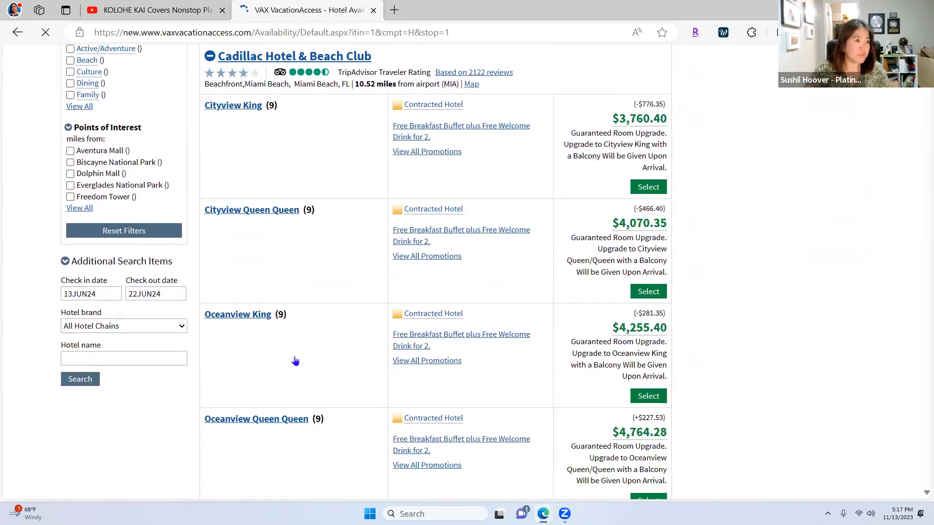
pyautogui.click(642, 330)
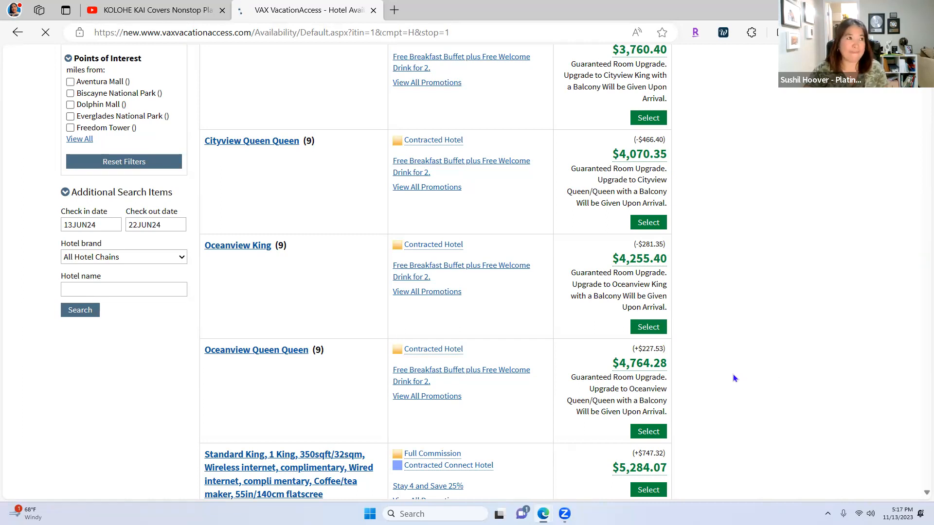
# Step: Reload the stalled hotel results and select the JW Marriott room again
pyautogui.scroll(5, 734, 378)
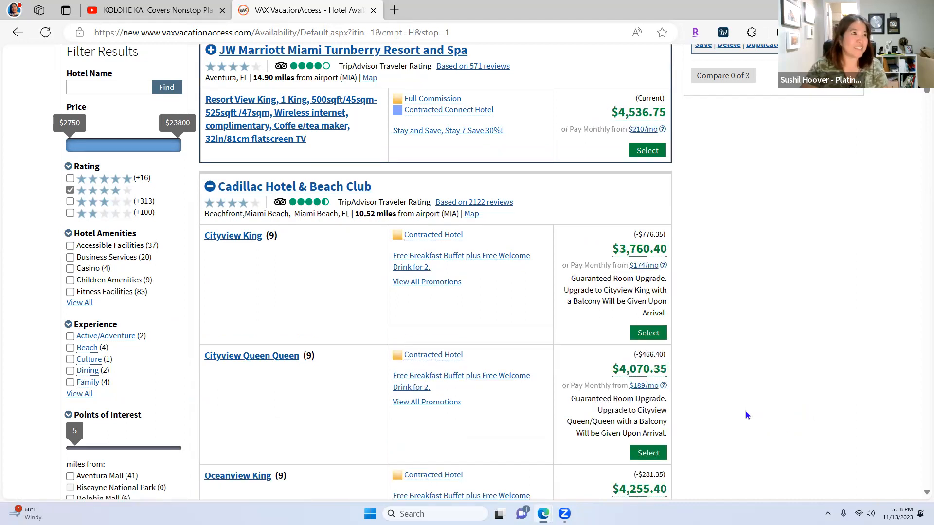
pyautogui.scroll(4, 747, 414)
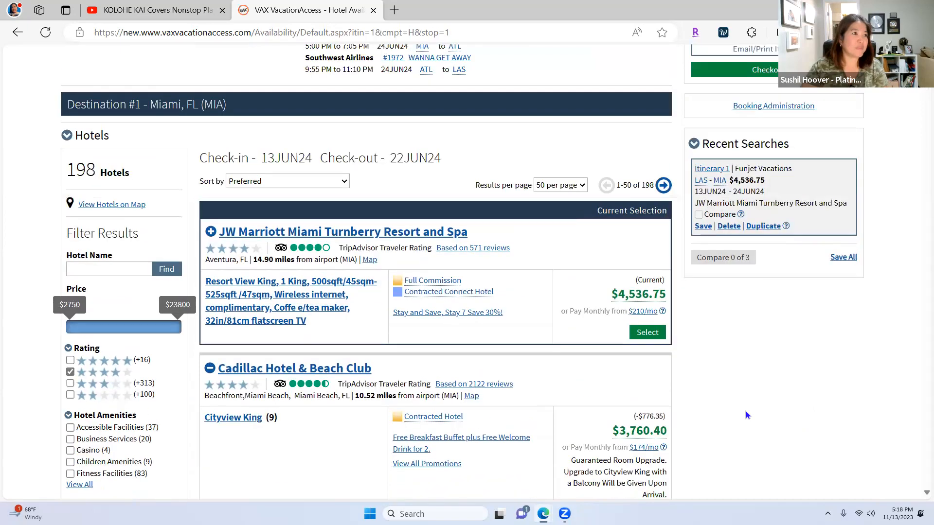
pyautogui.scroll(5, 745, 410)
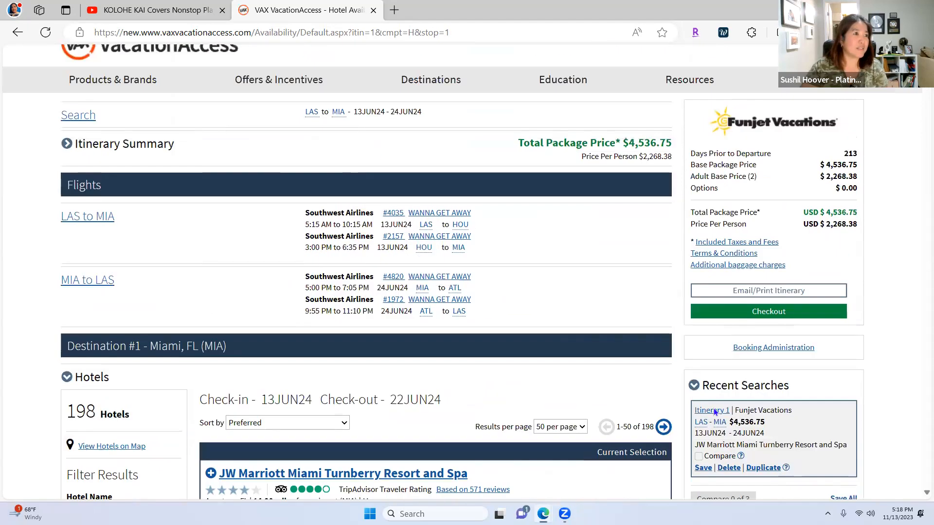
pyautogui.scroll(-8, 694, 412)
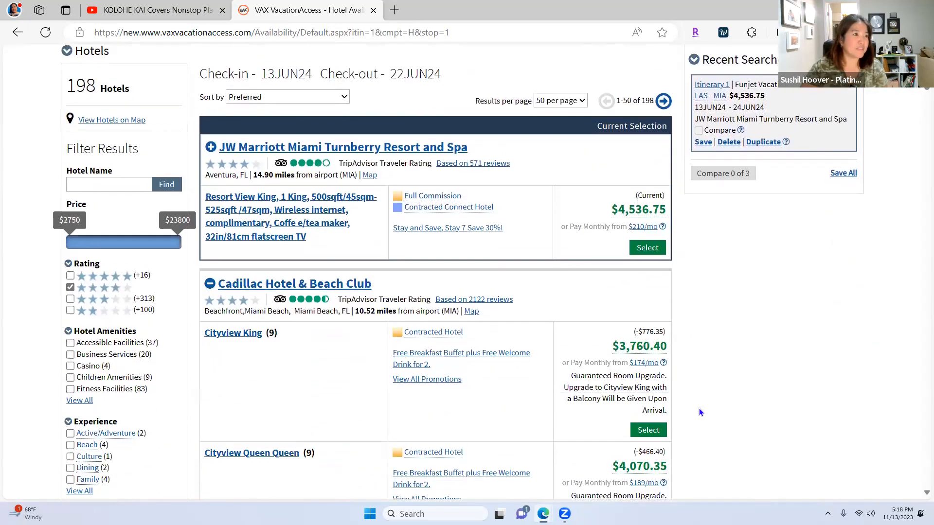
pyautogui.scroll(-6, 699, 410)
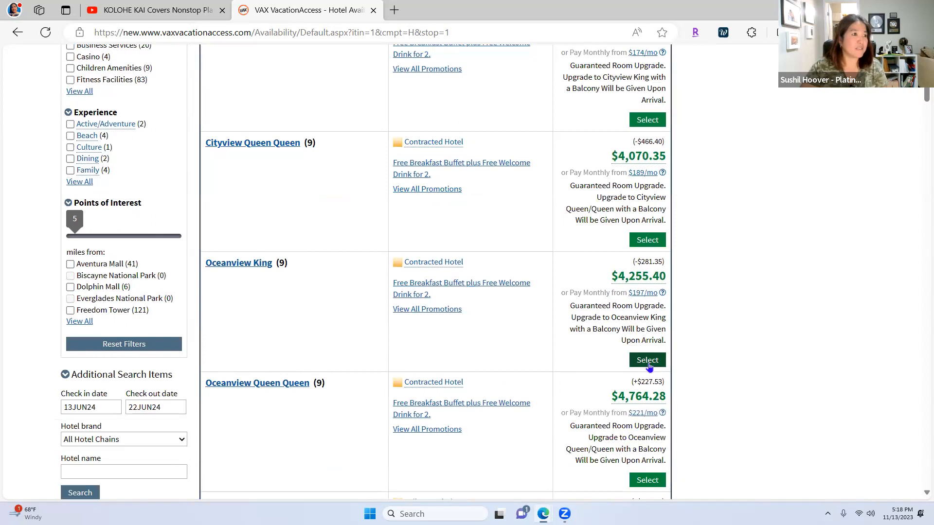
pyautogui.scroll(8, 267, 272)
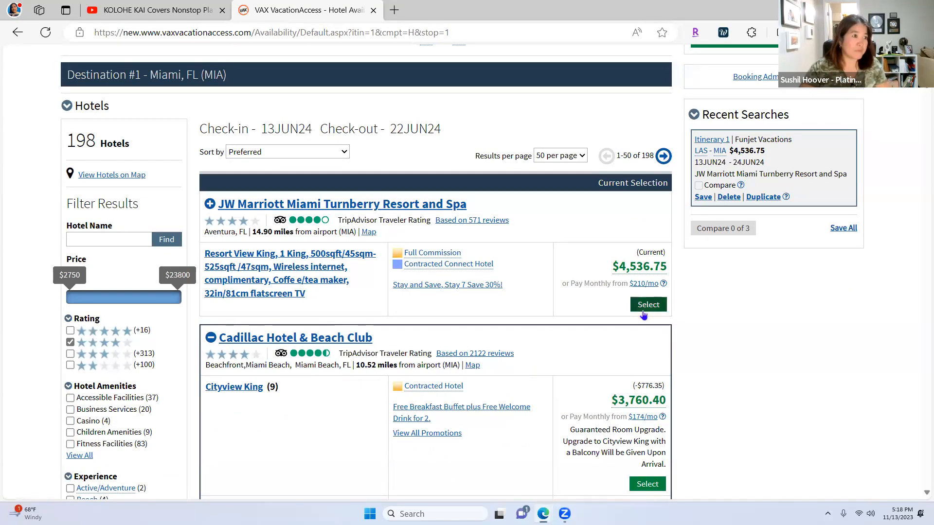
pyautogui.scroll(-1, 419, 342)
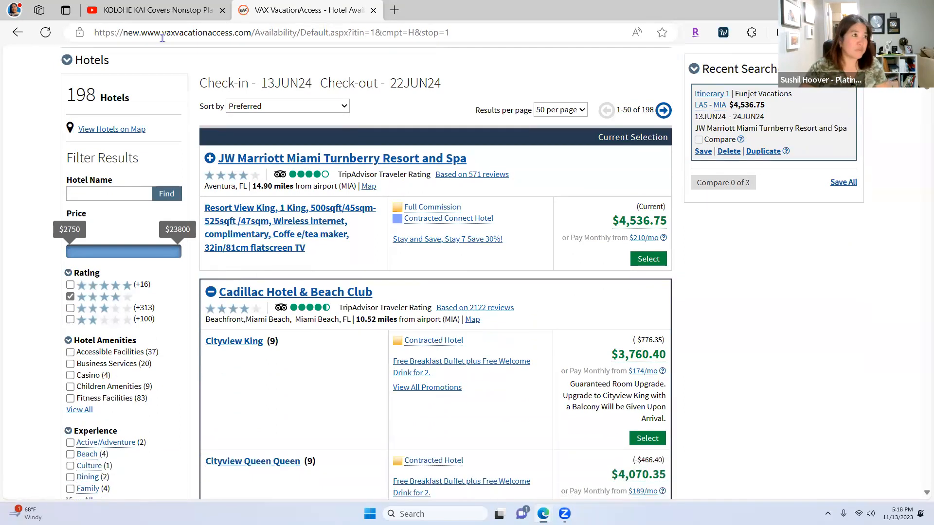
pyautogui.click(46, 39)
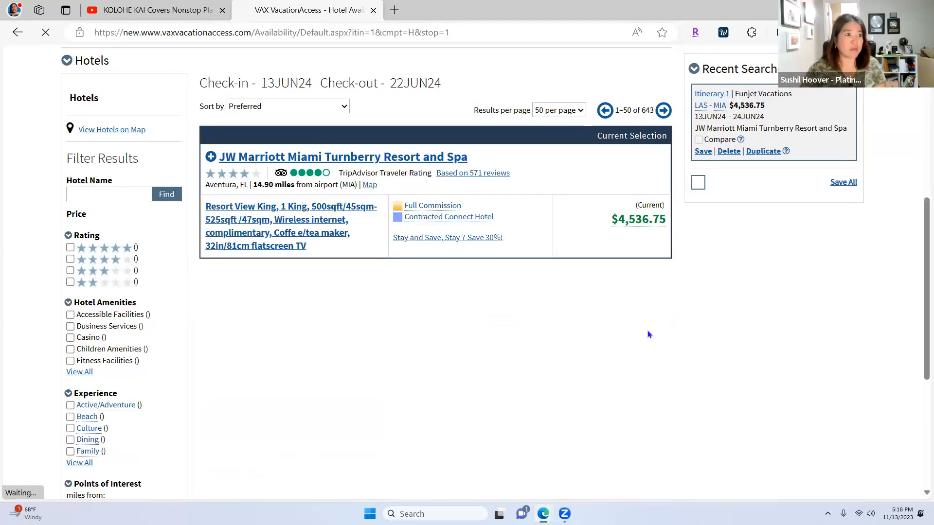
pyautogui.scroll(-3, 603, 323)
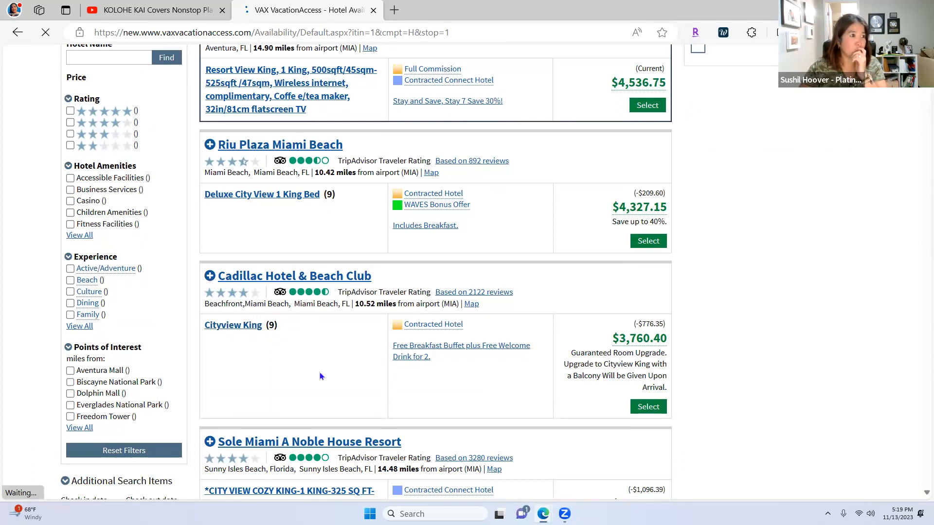
pyautogui.scroll(4, 322, 370)
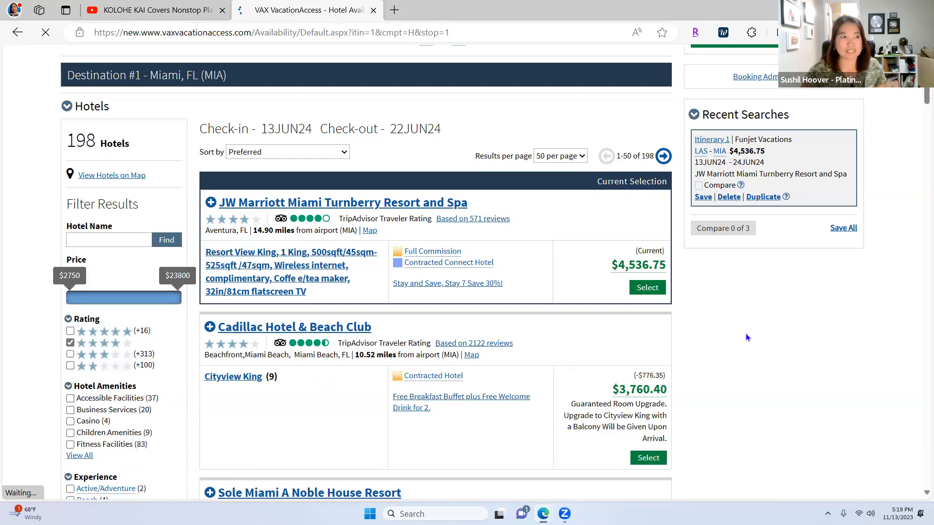
pyautogui.click(647, 288)
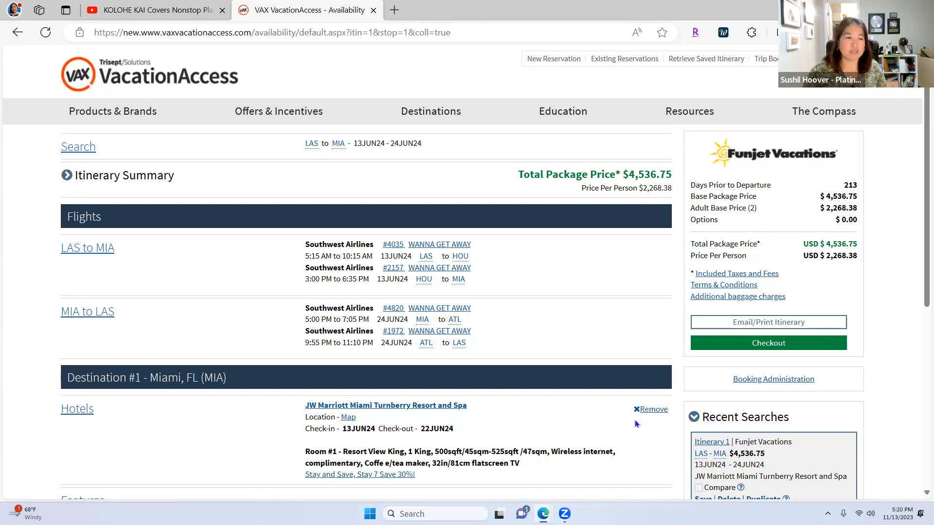
pyautogui.scroll(-3, 591, 408)
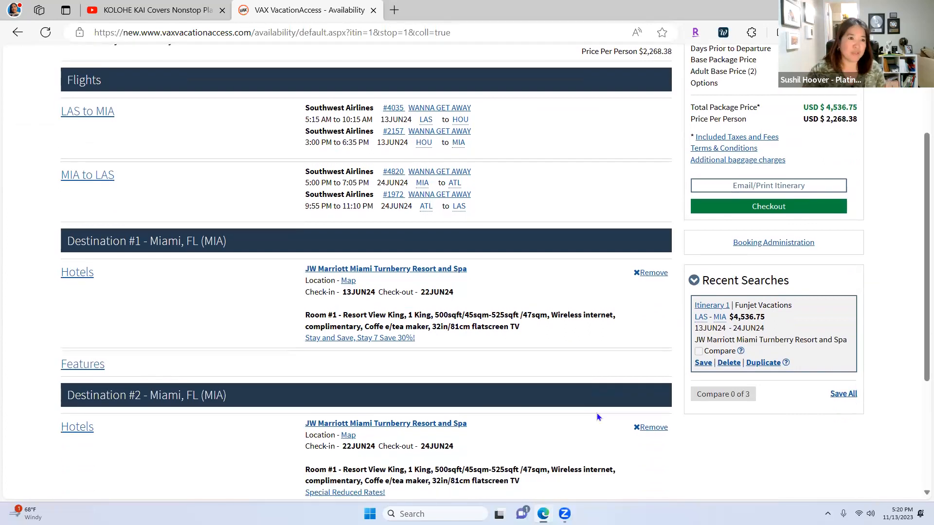
pyautogui.scroll(-2, 598, 418)
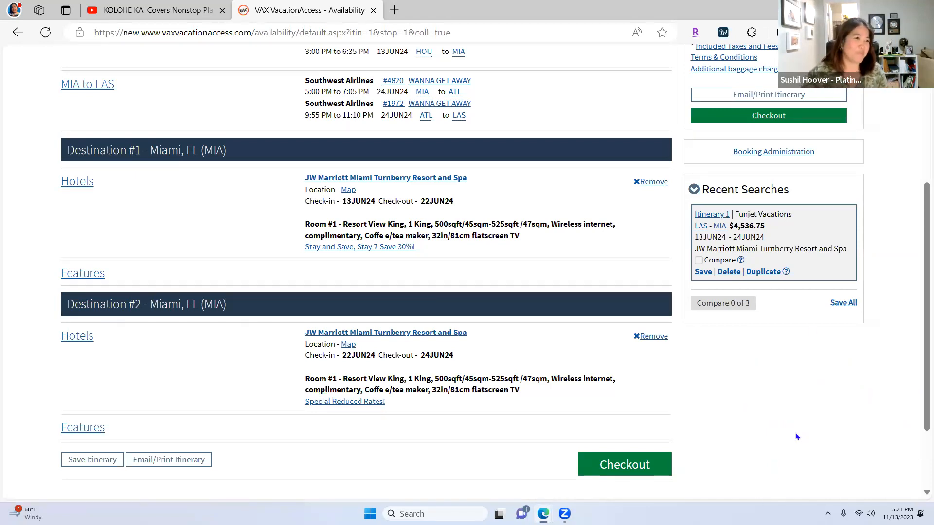
pyautogui.scroll(-1, 827, 433)
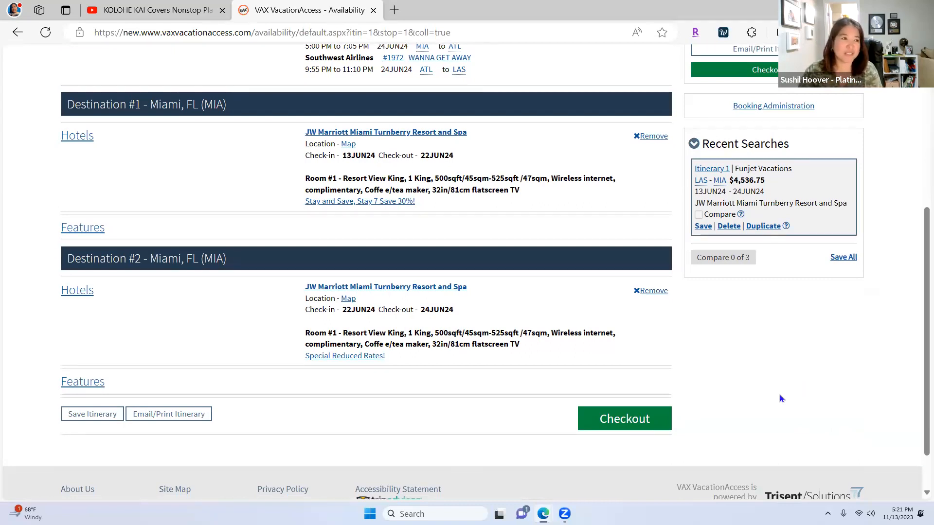
pyautogui.scroll(-1, 780, 399)
pyautogui.scroll(3, 787, 399)
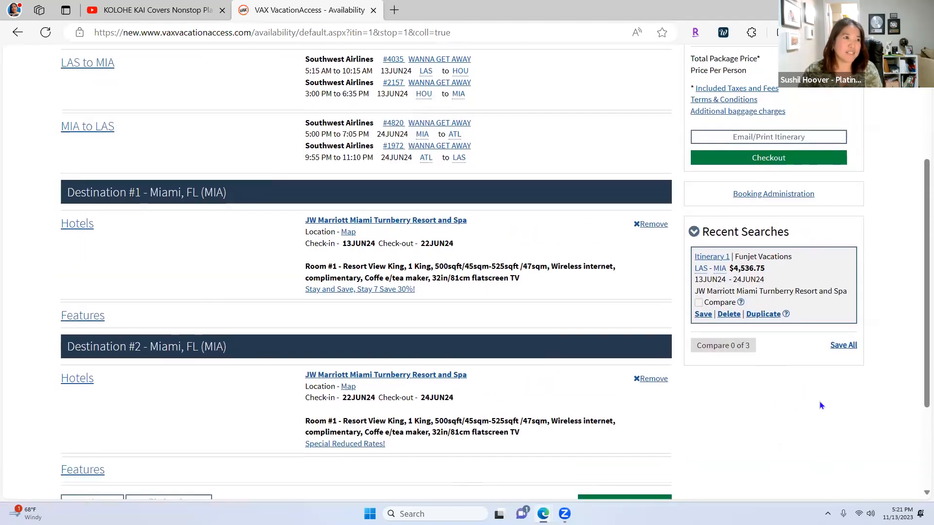
pyautogui.scroll(1, 820, 402)
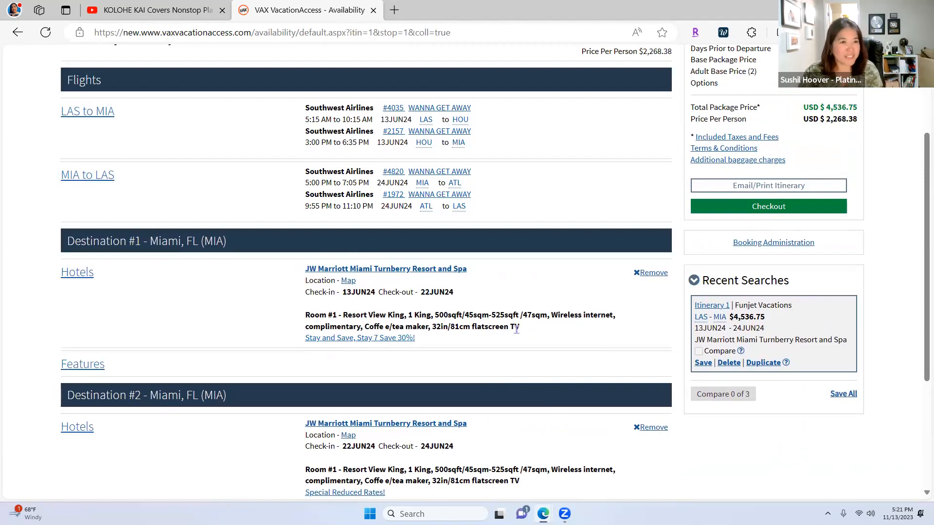
pyautogui.scroll(-1, 514, 330)
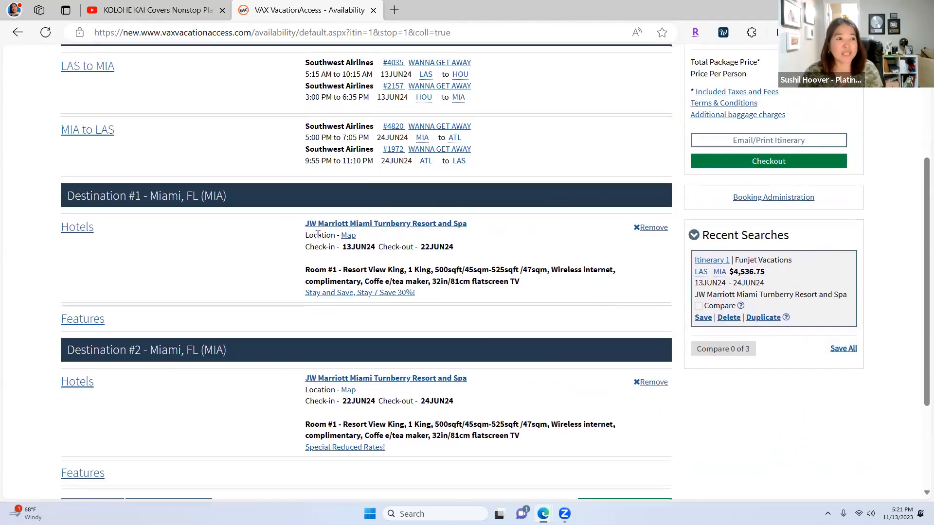
pyautogui.scroll(-1, 327, 191)
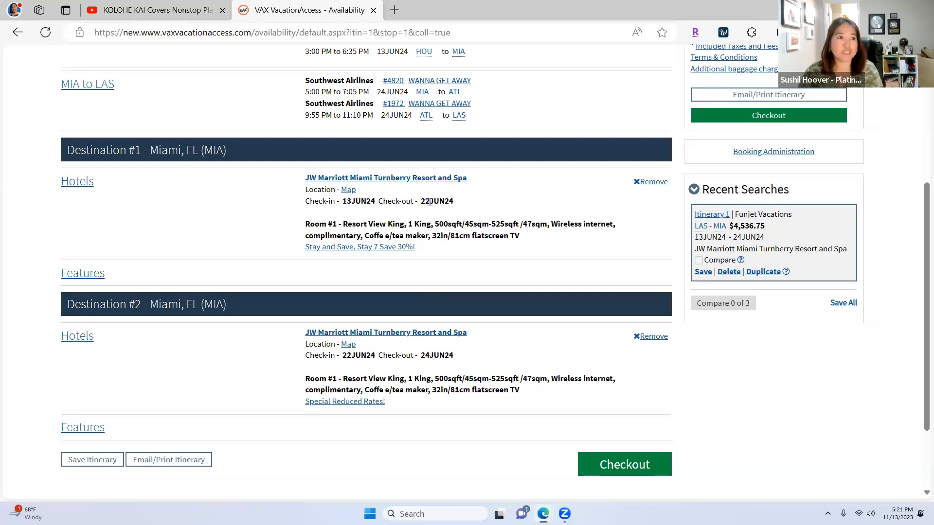
pyautogui.scroll(-2, 538, 309)
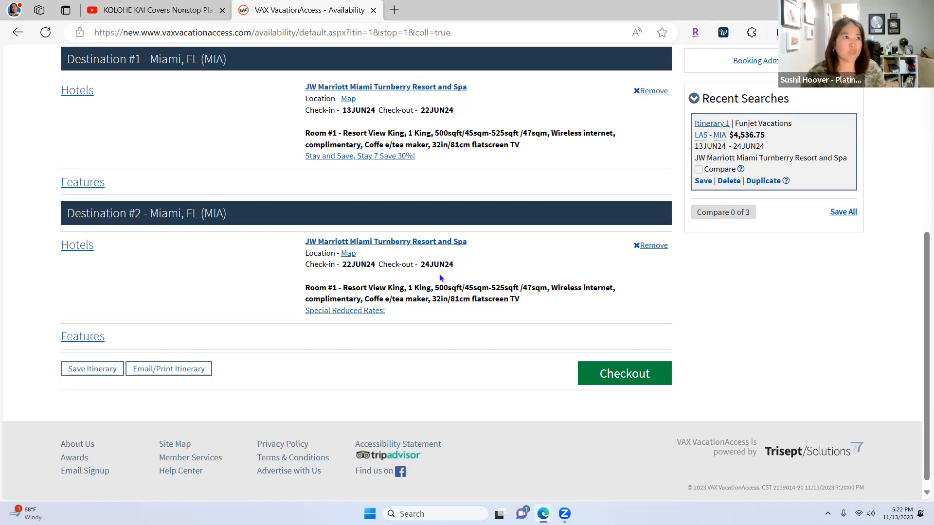
pyautogui.scroll(5, 440, 274)
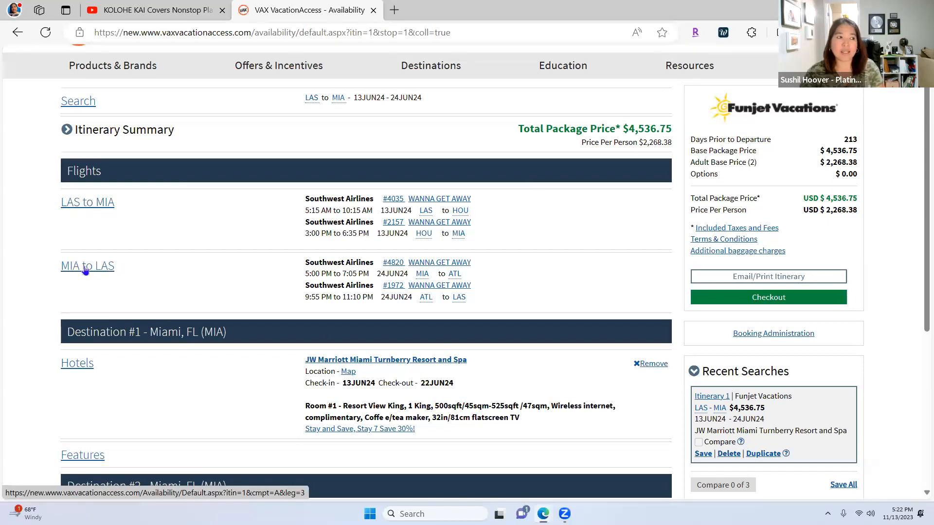
pyautogui.scroll(-3, 605, 404)
pyautogui.scroll(-2, 605, 405)
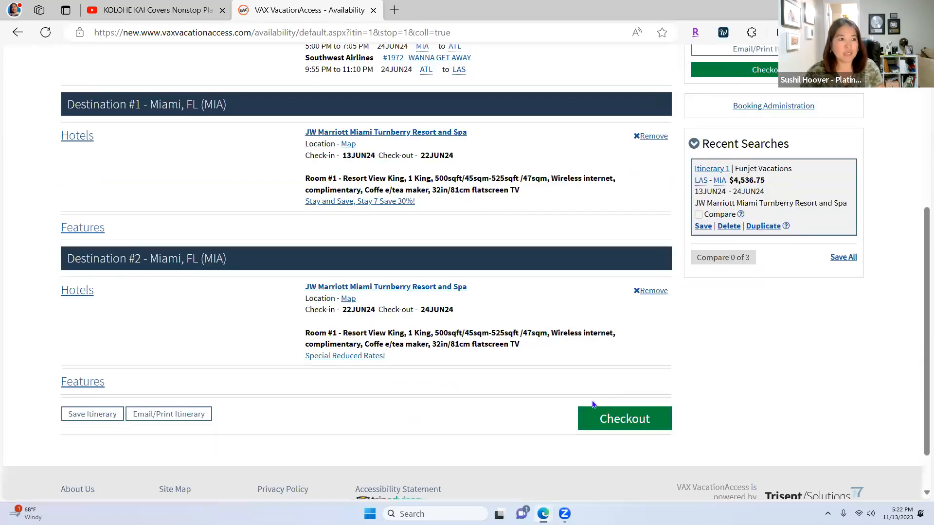
# Step: Check out the Las Vegas–Miami package and bring up its commission settings
pyautogui.click(624, 419)
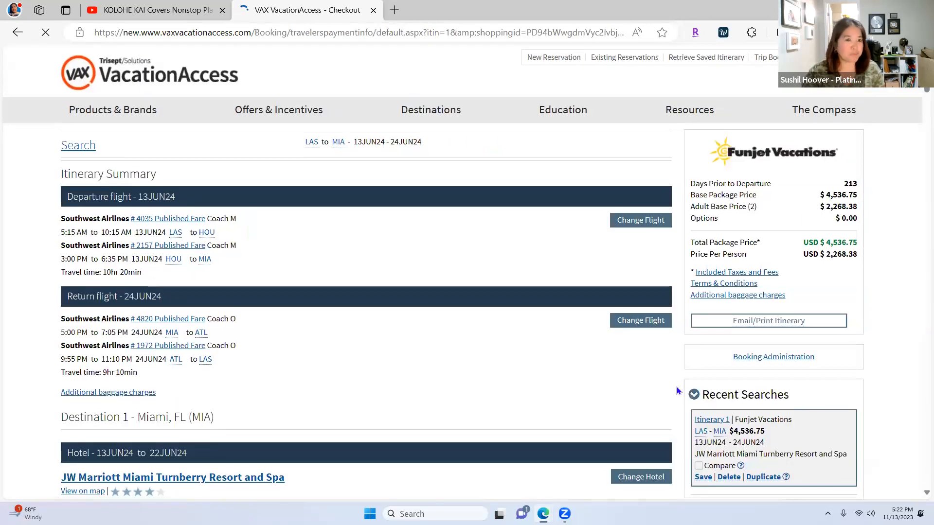
pyautogui.scroll(-2, 676, 389)
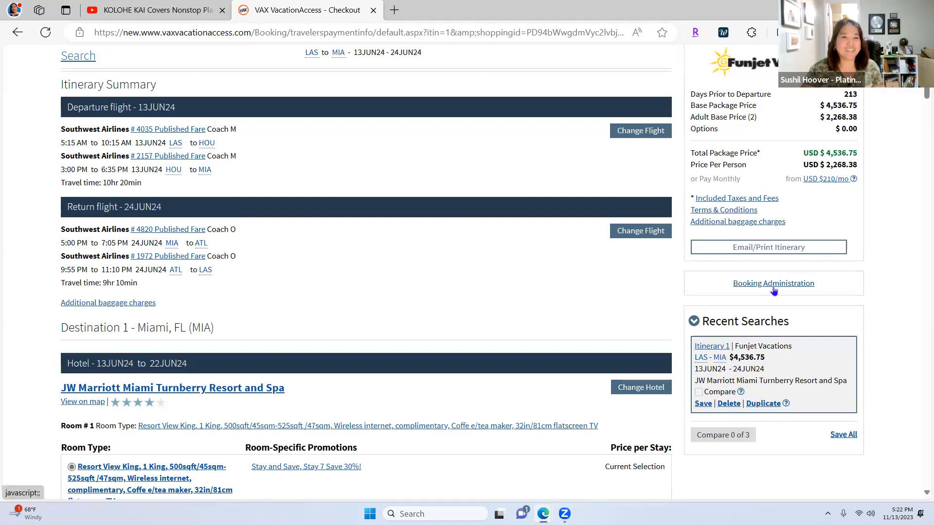
pyautogui.click(774, 284)
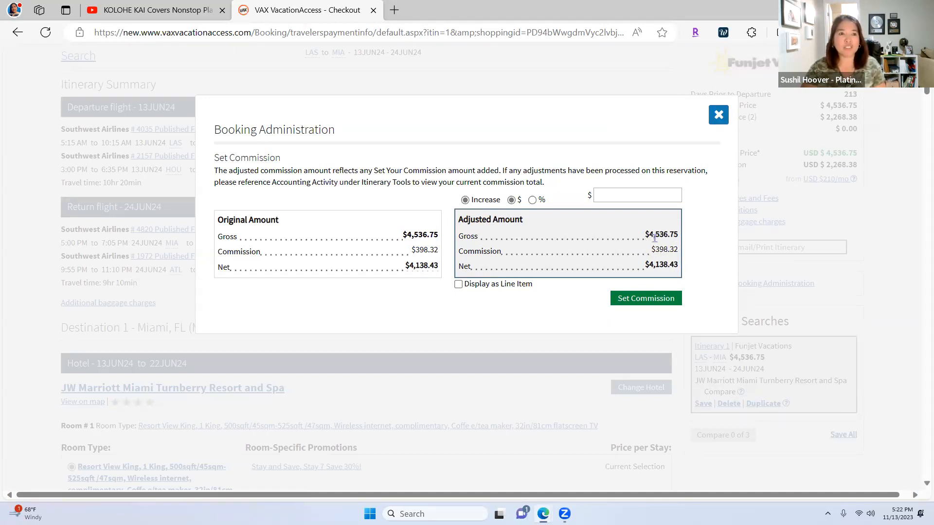
# Step: Increase the commission by $100.00, raising the adjusted gross to $4,636.75
pyautogui.moveTo(647, 236); pyautogui.dragTo(680, 237)
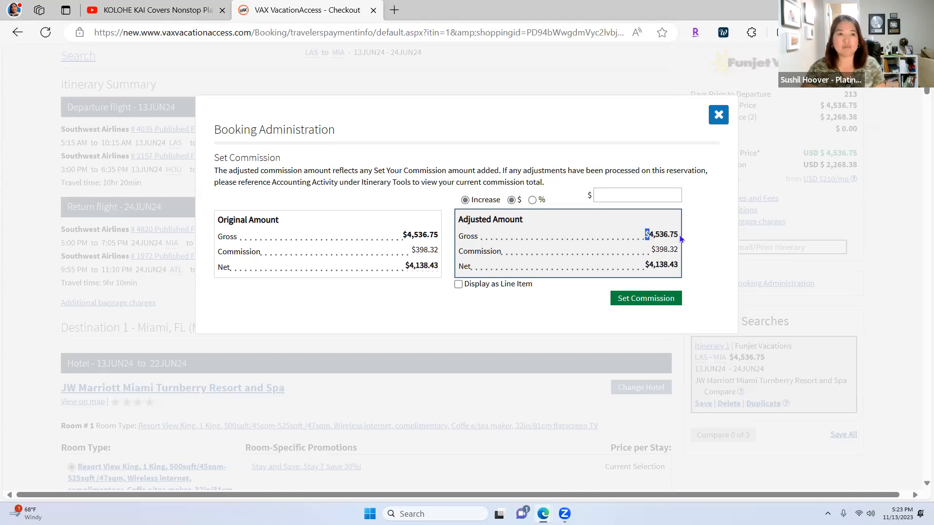
pyautogui.doubleClick(676, 235)
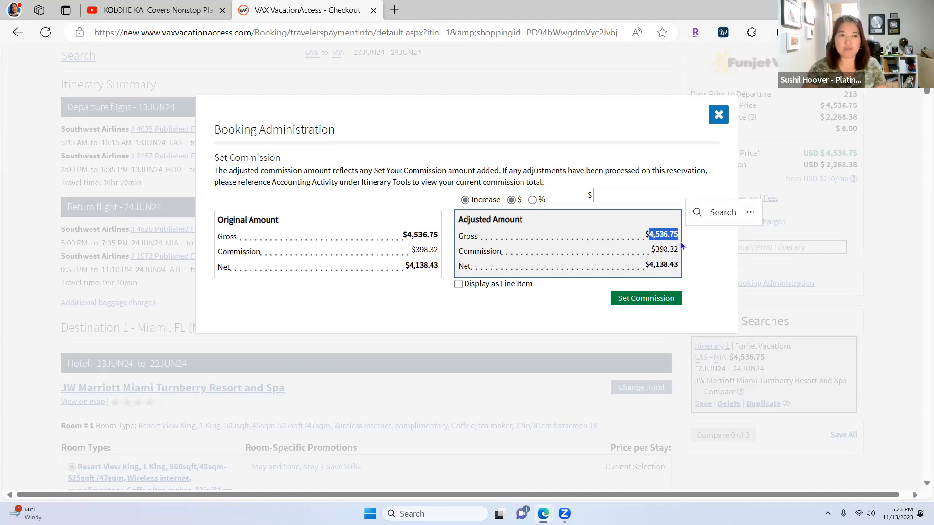
pyautogui.click(647, 194)
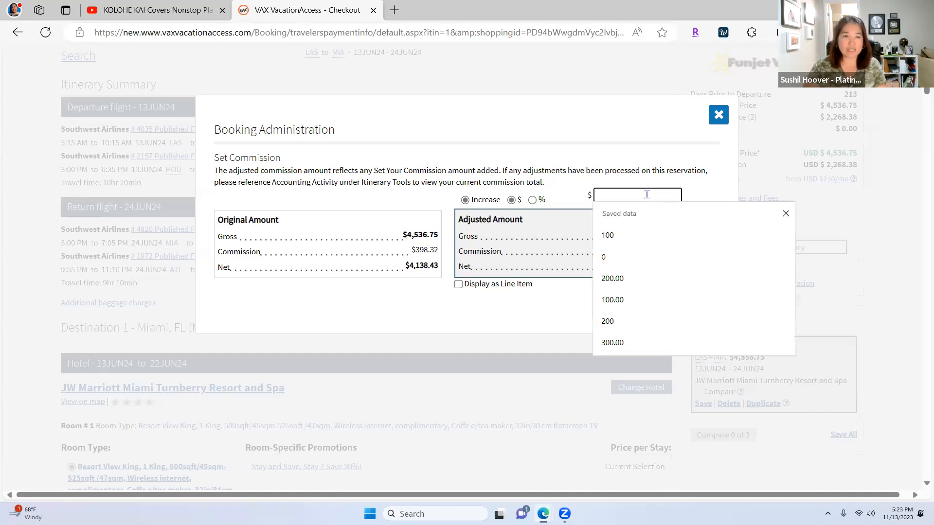
pyautogui.write('100.')
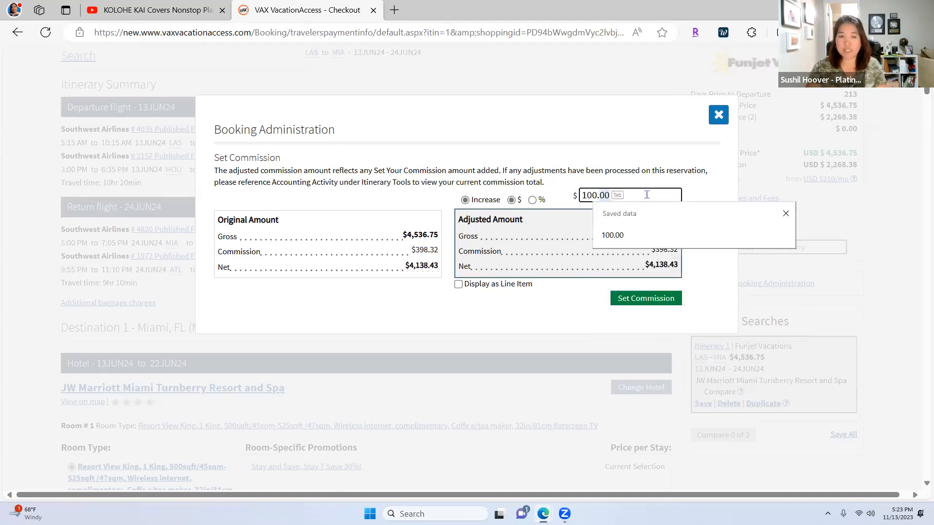
pyautogui.press('Tab')
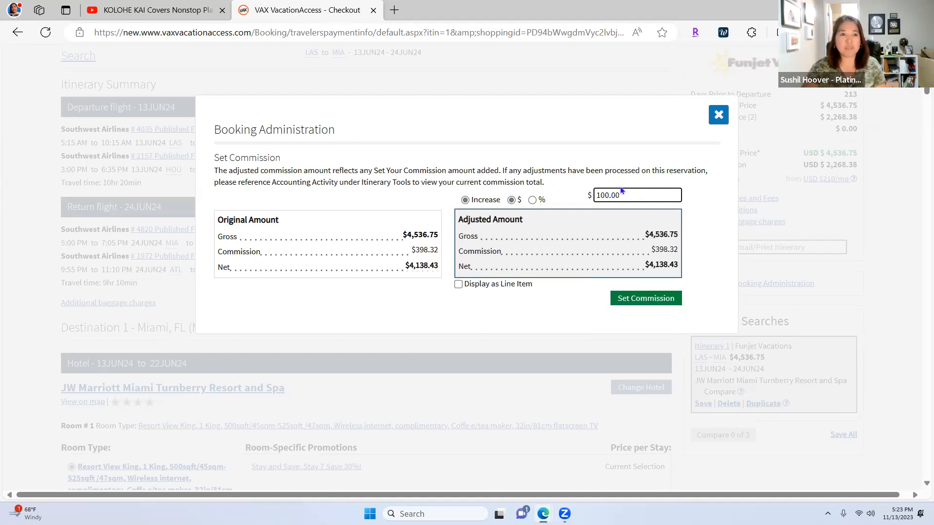
pyautogui.click(633, 295)
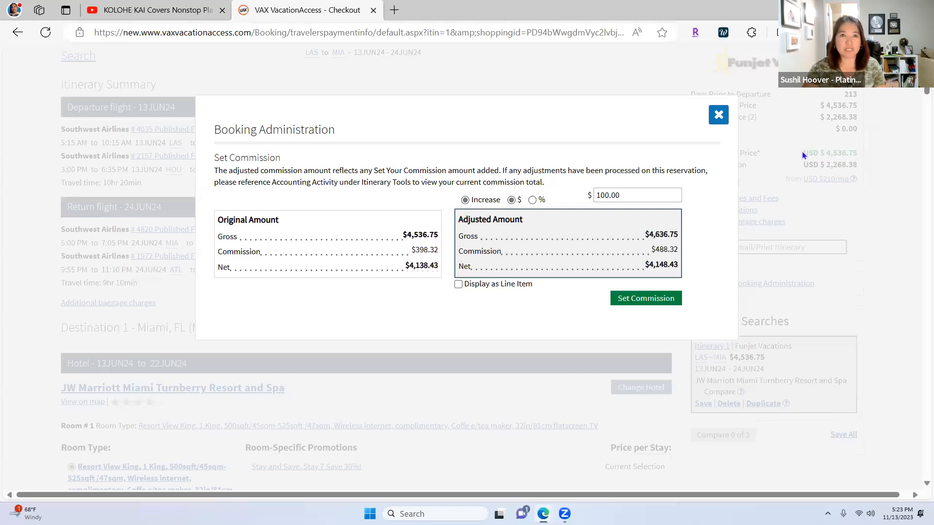
pyautogui.click(718, 117)
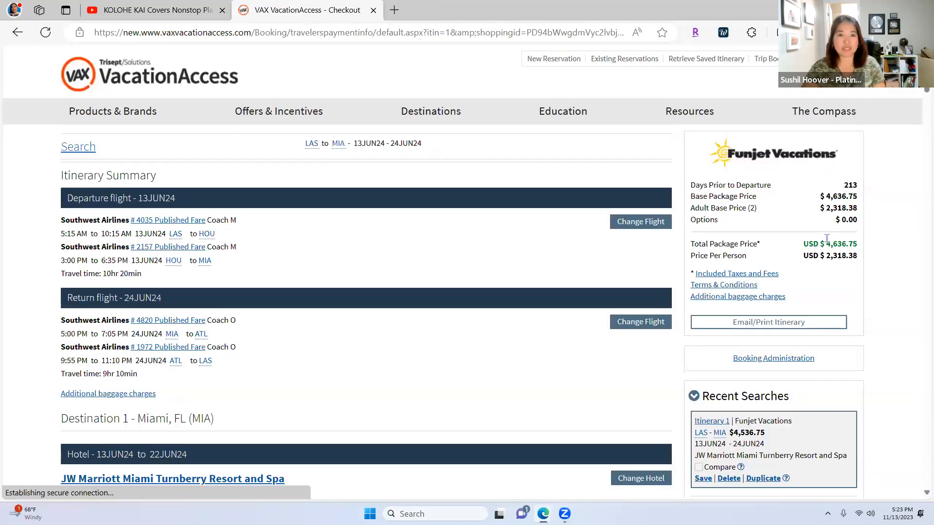
# Step: Highlight the new $4,636.75 total package price and scroll through the room type lists
pyautogui.moveTo(828, 244); pyautogui.dragTo(858, 244)
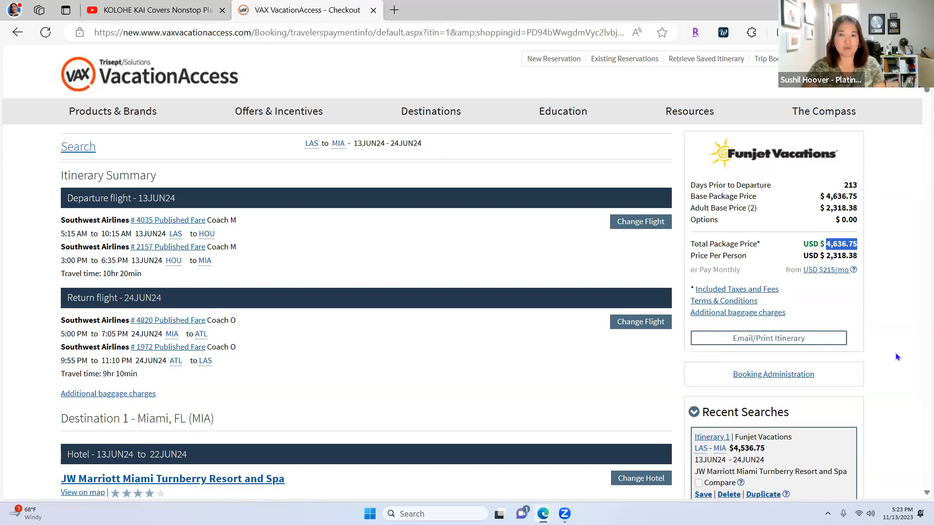
pyautogui.scroll(-2, 895, 352)
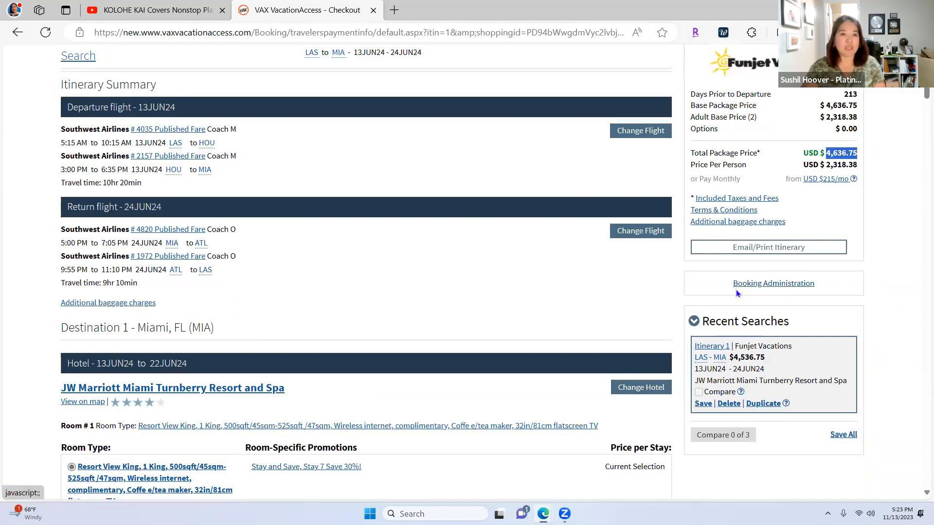
pyautogui.scroll(-3, 685, 299)
pyautogui.scroll(-10, 685, 298)
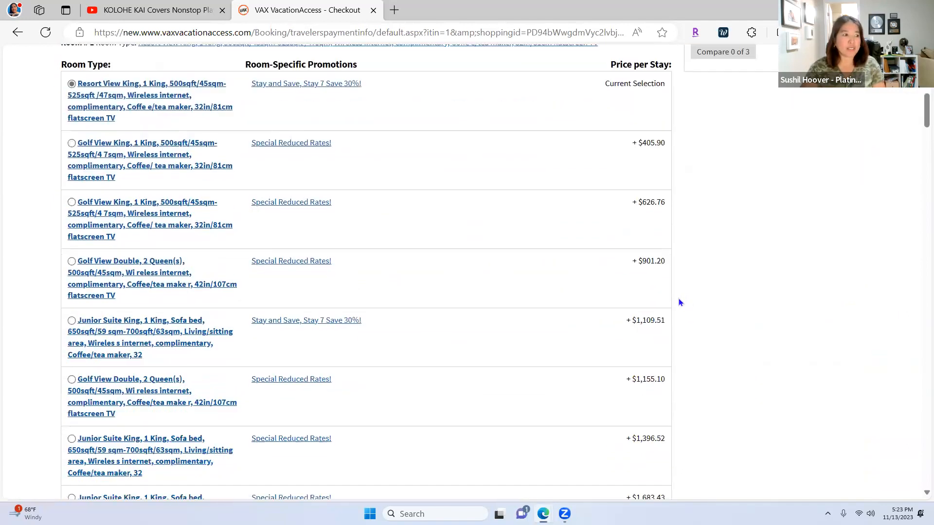
pyautogui.scroll(-12, 909, 180)
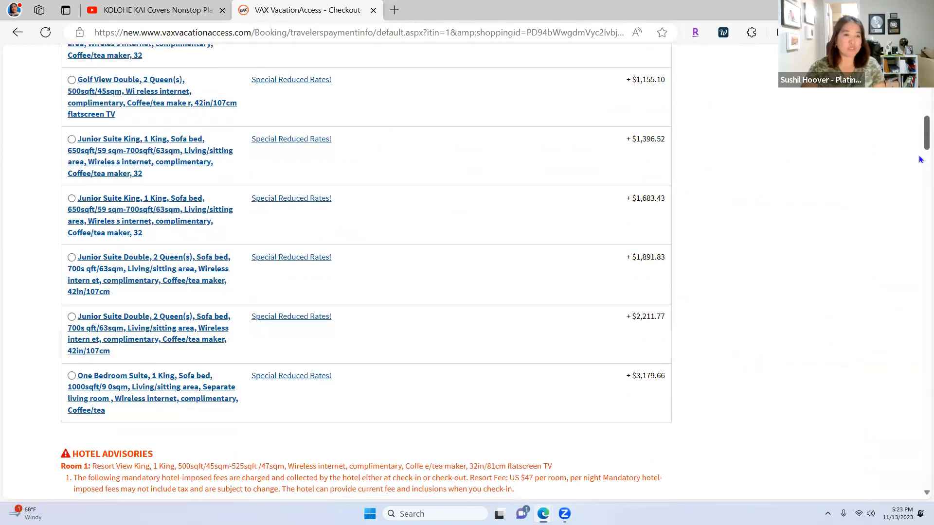
pyautogui.scroll(-15, 912, 184)
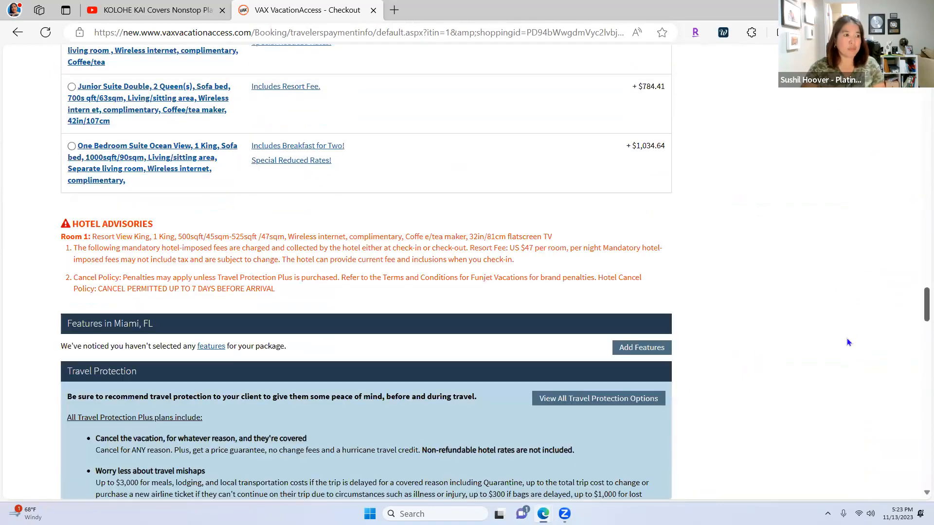
pyautogui.scroll(3, 847, 338)
pyautogui.scroll(15, 513, 324)
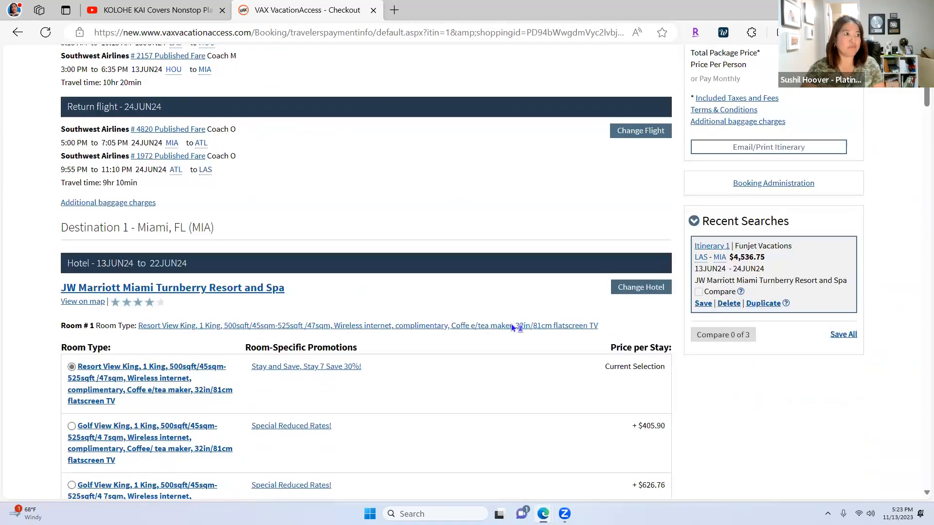
pyautogui.scroll(-20, 511, 323)
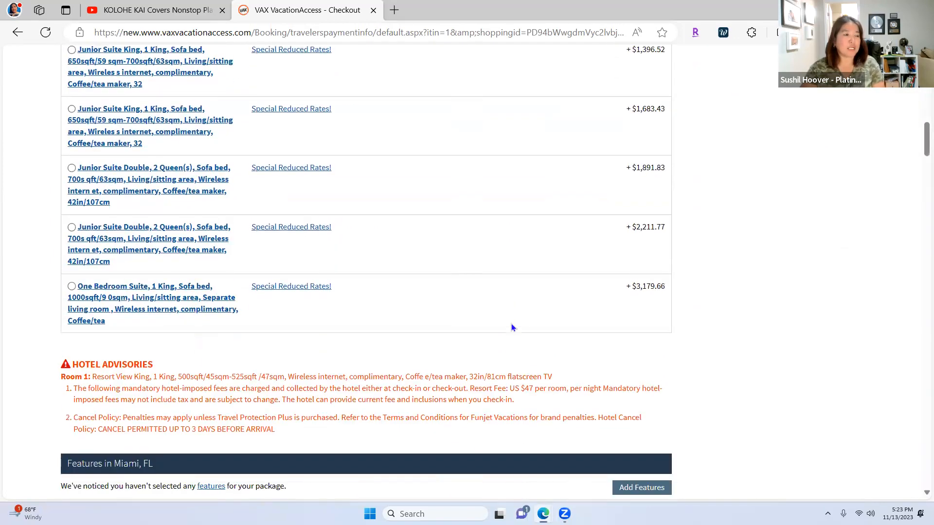
pyautogui.scroll(-15, 507, 332)
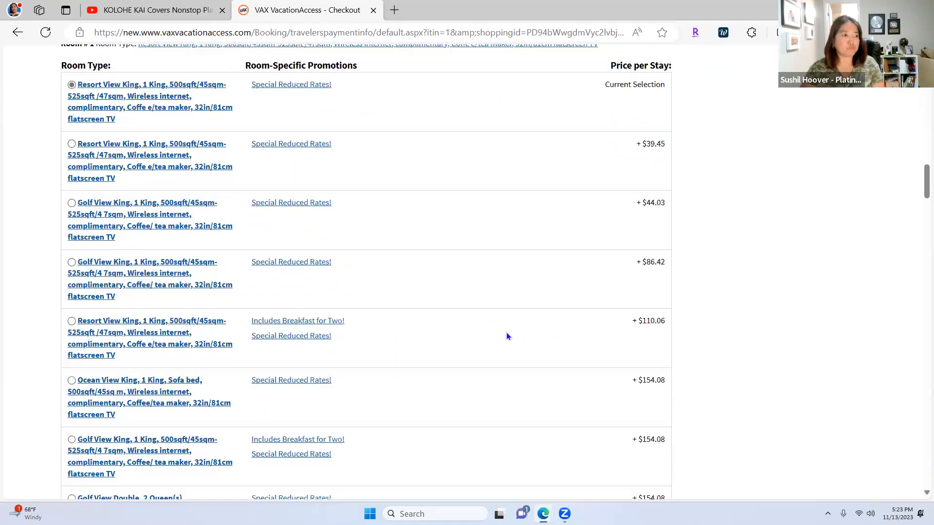
pyautogui.scroll(-20, 506, 334)
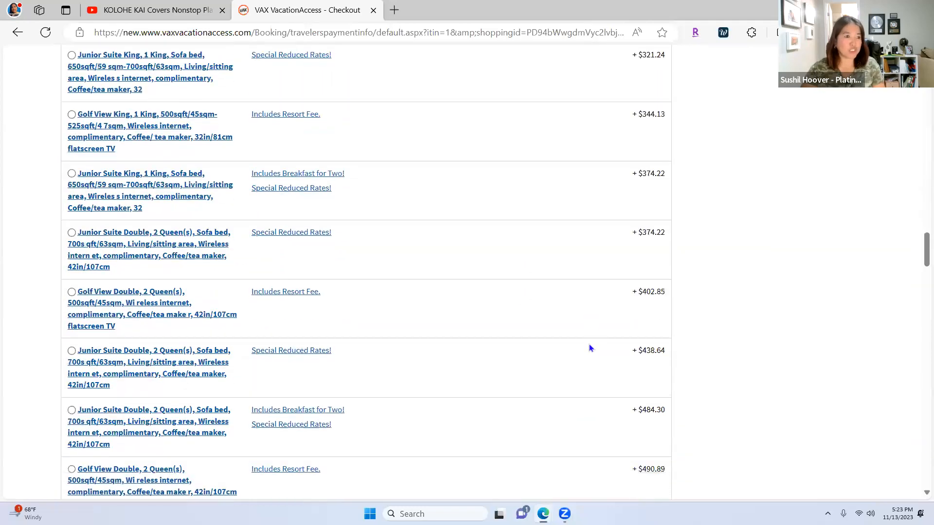
pyautogui.scroll(-10, 591, 348)
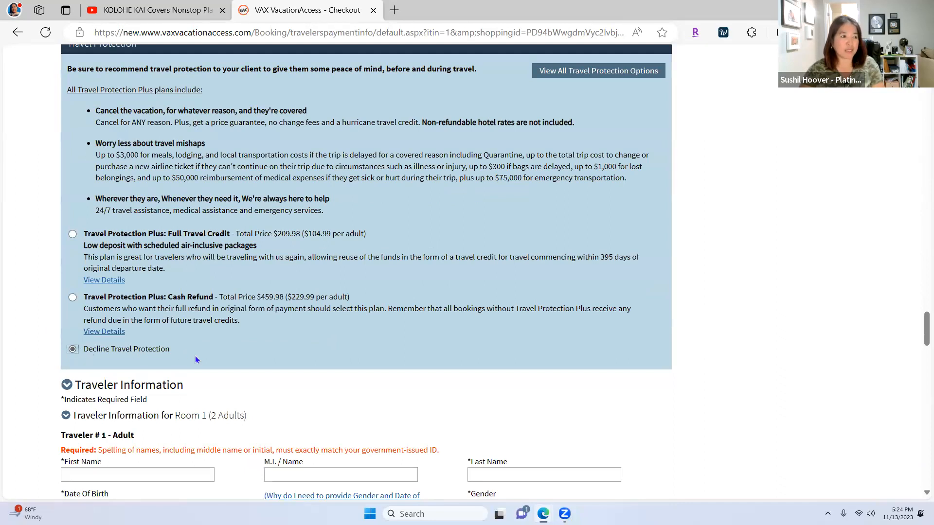
pyautogui.scroll(-4, 196, 360)
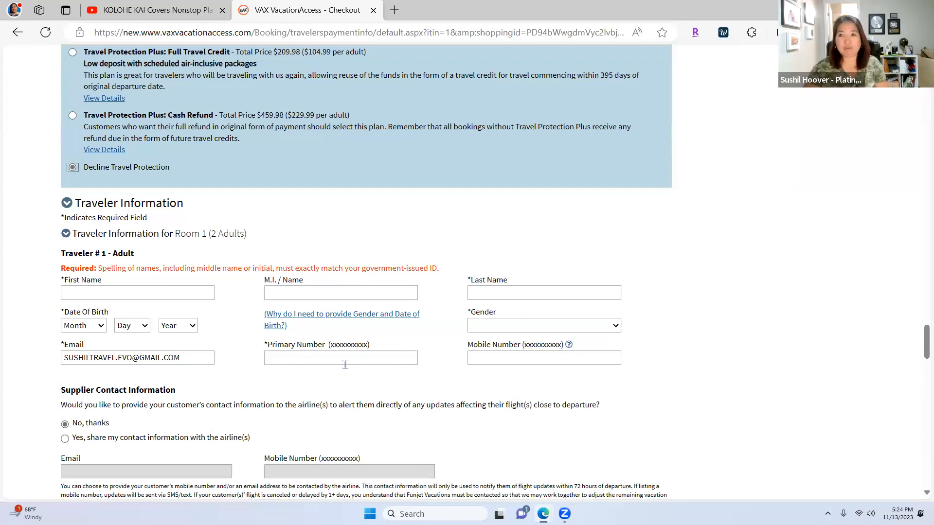
pyautogui.scroll(-1, 333, 370)
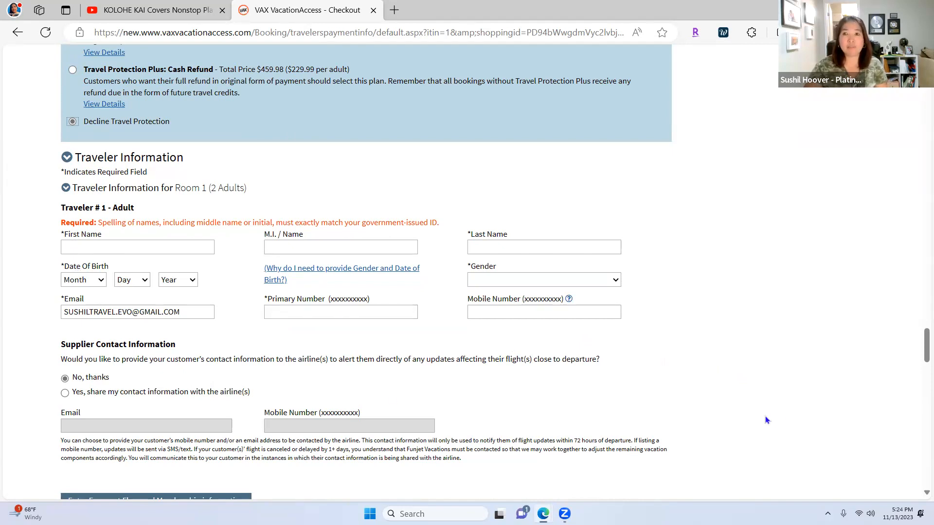
pyautogui.scroll(-3, 755, 417)
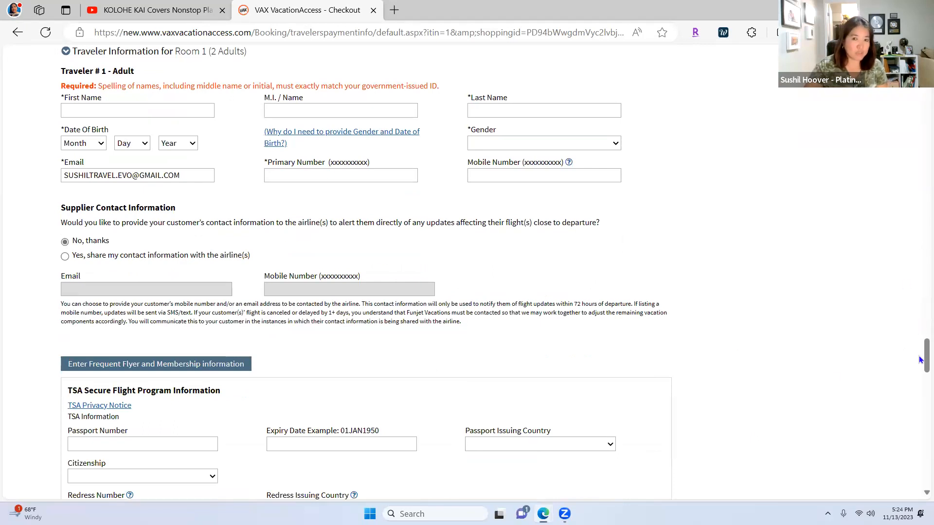
pyautogui.scroll(-1, 921, 384)
pyautogui.scroll(-11, 921, 385)
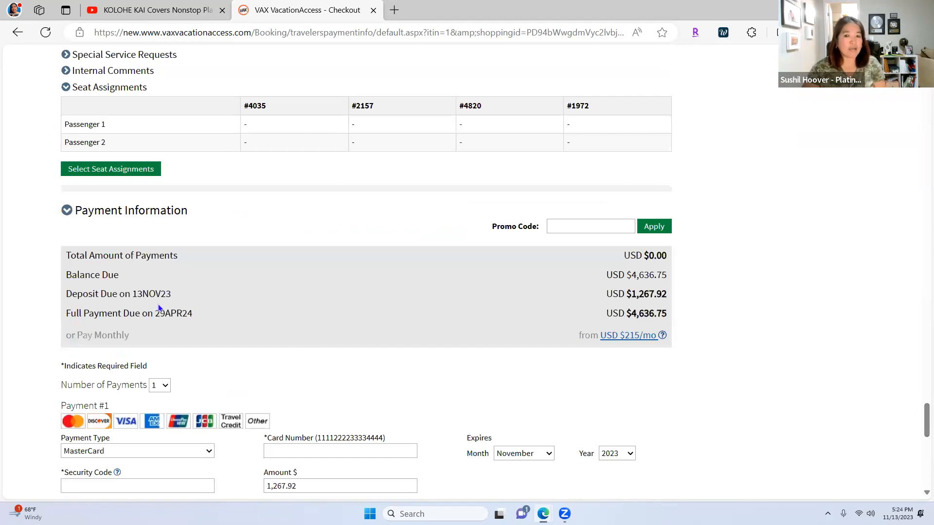
# Step: Highlight the 13NOV23 deposit due date in the Payment Information box
pyautogui.moveTo(133, 295); pyautogui.dragTo(174, 299)
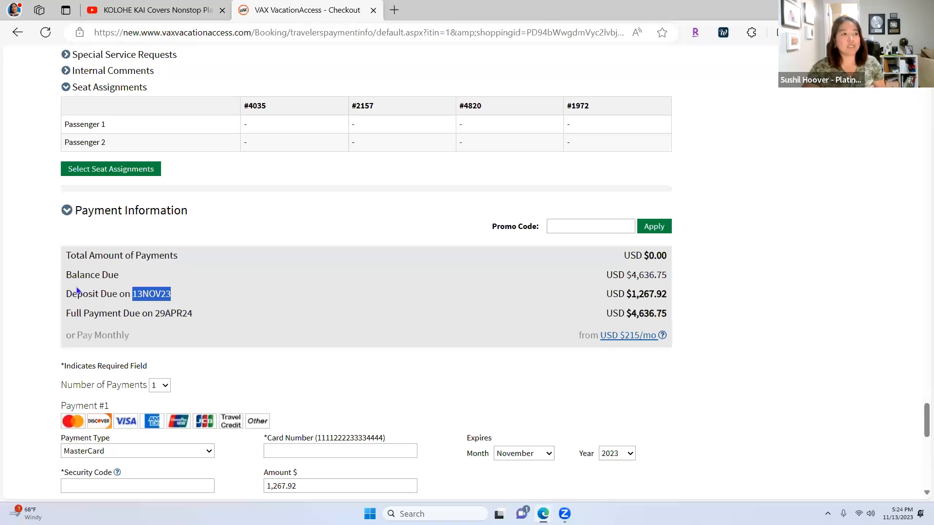
pyautogui.moveTo(635, 296); pyautogui.dragTo(669, 300)
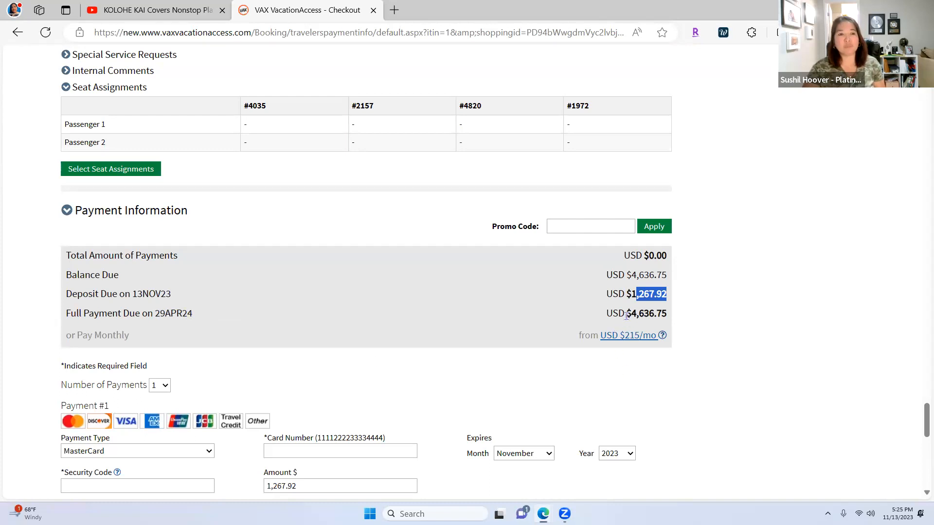
pyautogui.moveTo(626, 316); pyautogui.dragTo(668, 314)
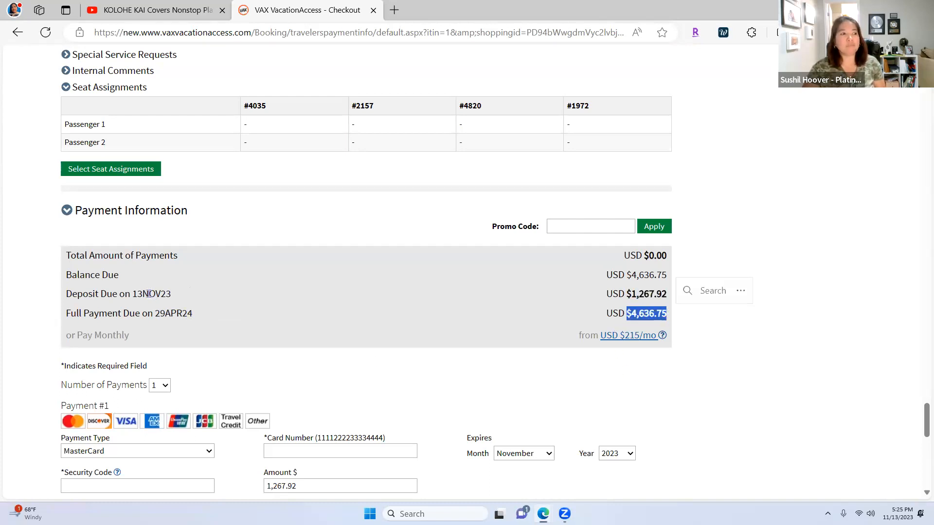
pyautogui.moveTo(171, 294); pyautogui.dragTo(130, 296)
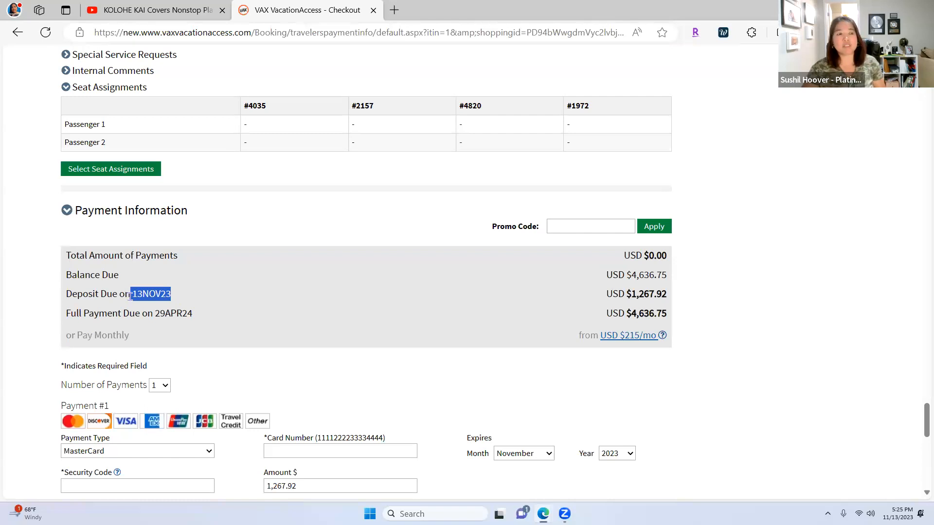
pyautogui.moveTo(130, 296); pyautogui.dragTo(136, 299)
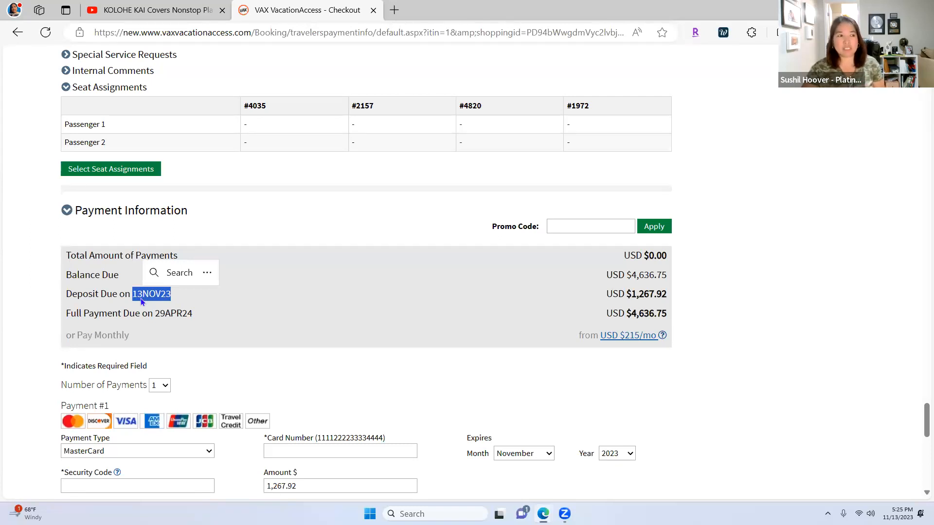
pyautogui.scroll(8, 372, 349)
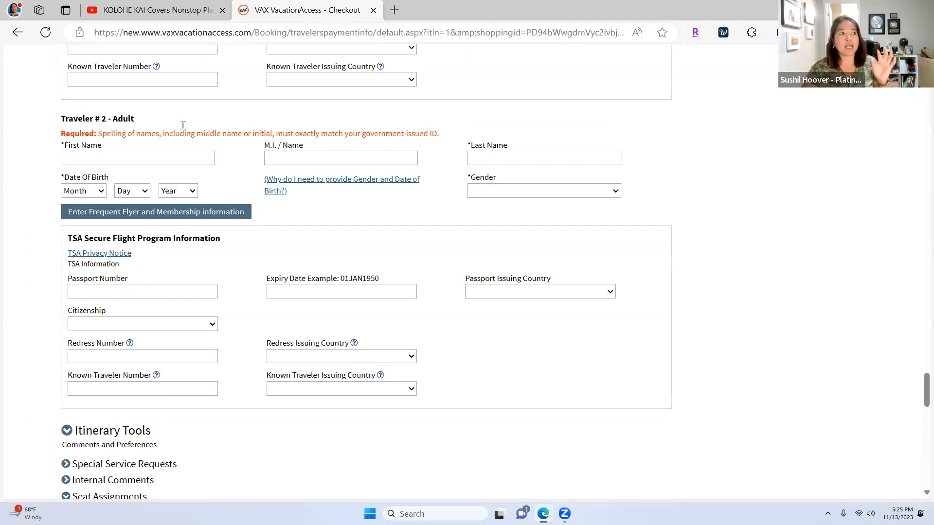
pyautogui.scroll(3, 145, 236)
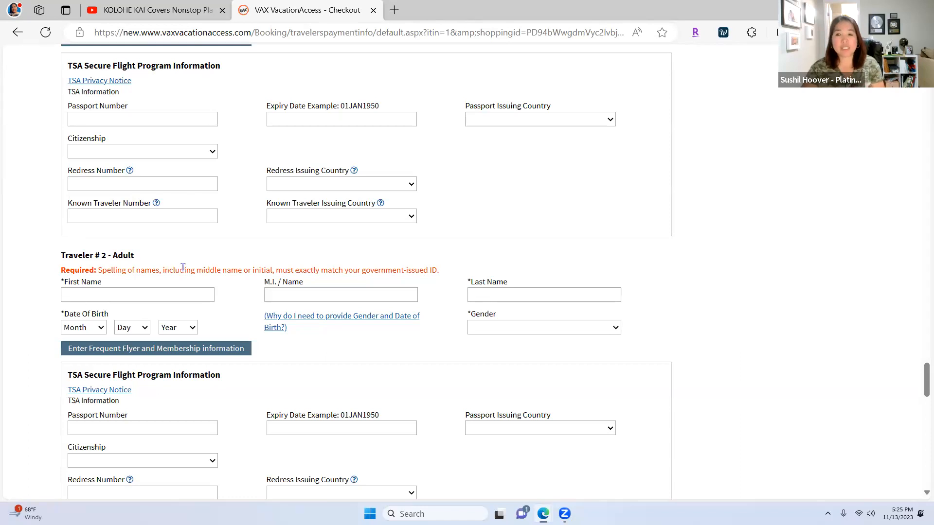
pyautogui.scroll(2, 336, 292)
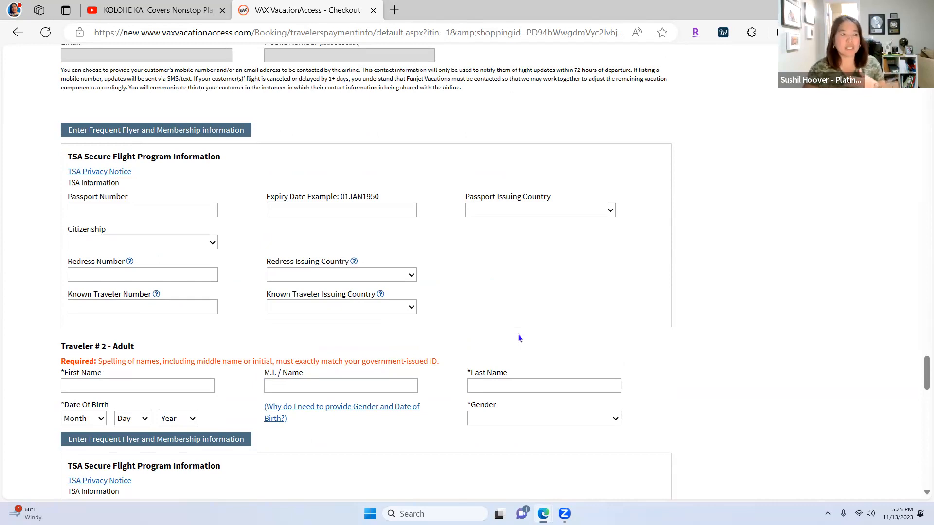
pyautogui.scroll(3, 518, 334)
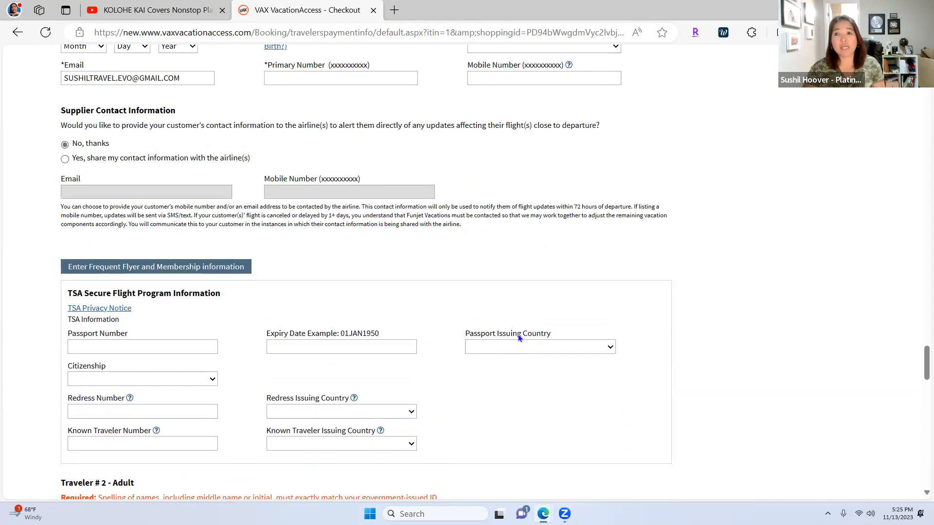
pyautogui.scroll(1, 518, 338)
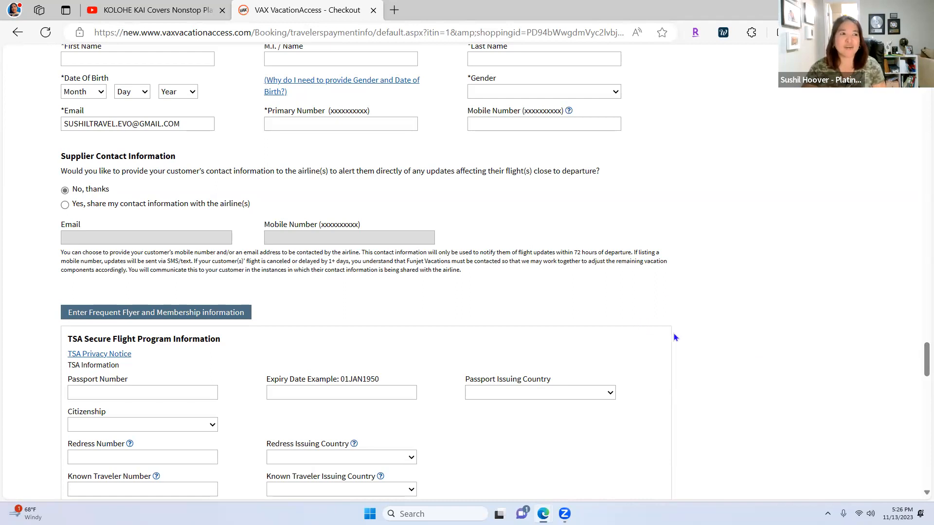
pyautogui.scroll(-3, 790, 363)
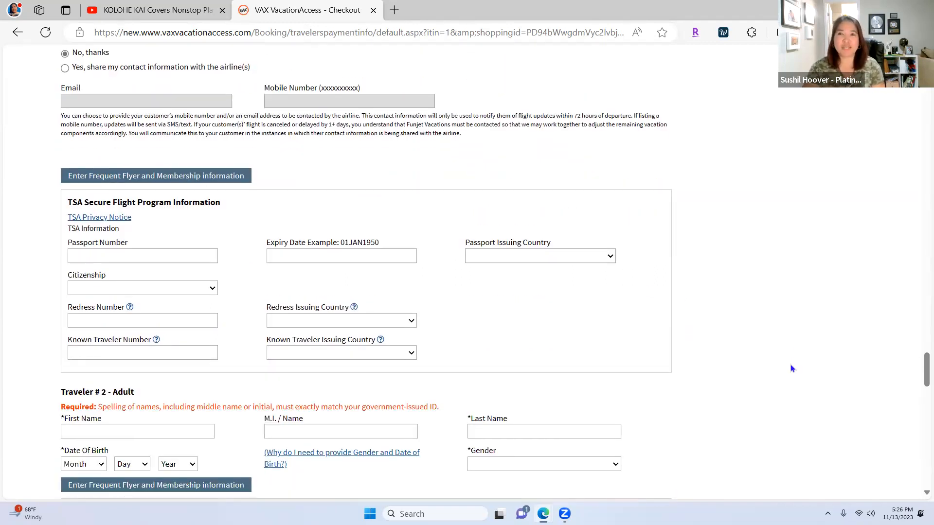
pyautogui.scroll(-4, 776, 360)
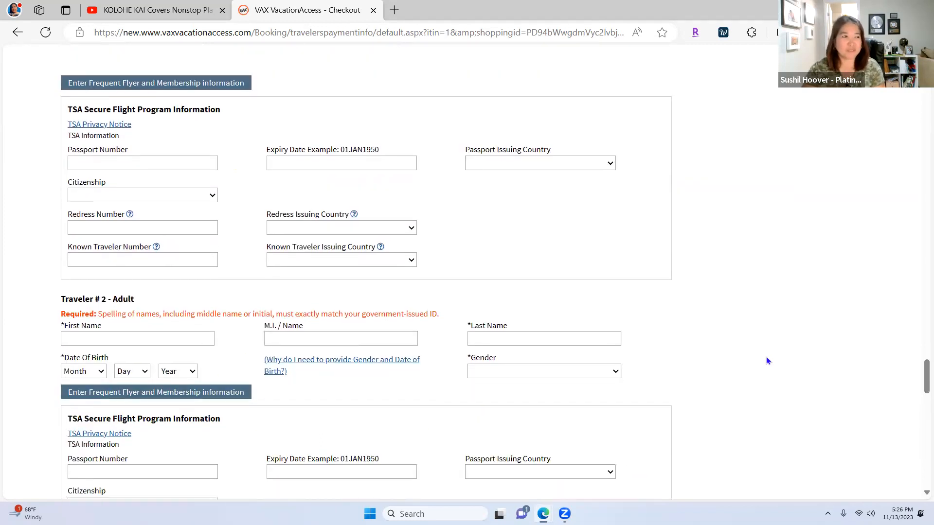
pyautogui.scroll(-3, 767, 361)
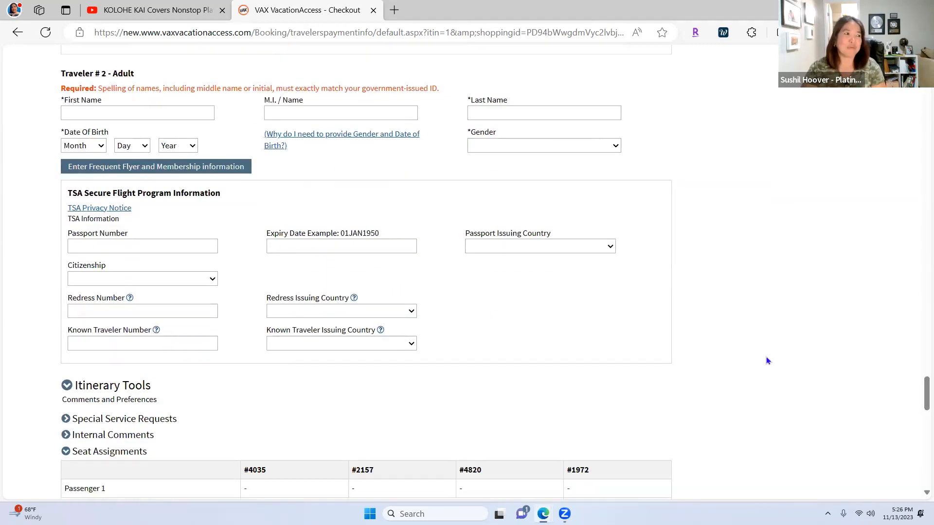
pyautogui.scroll(-6, 767, 359)
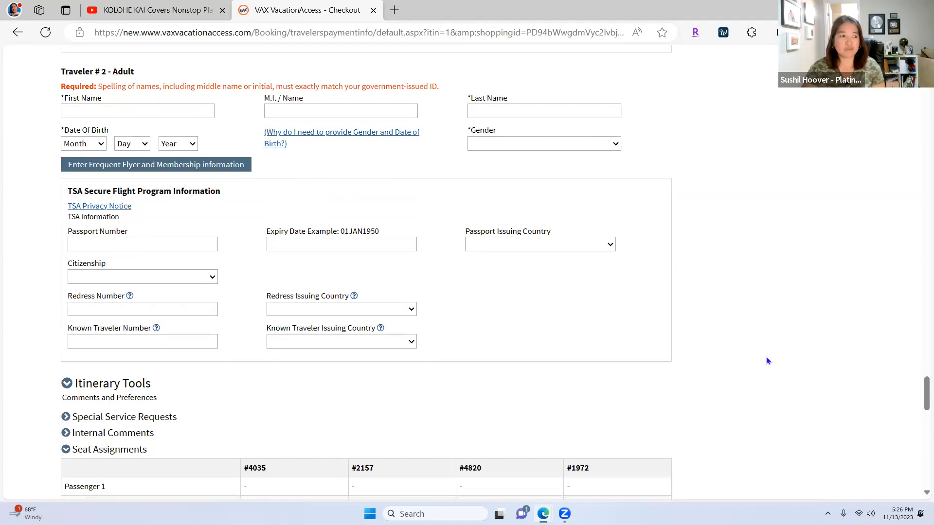
pyautogui.scroll(-4, 766, 360)
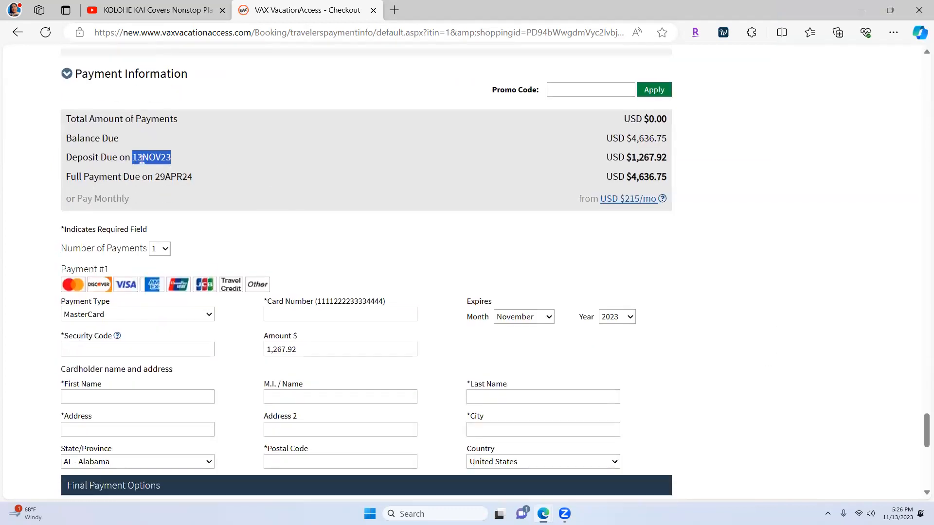
pyautogui.scroll(-3, 775, 344)
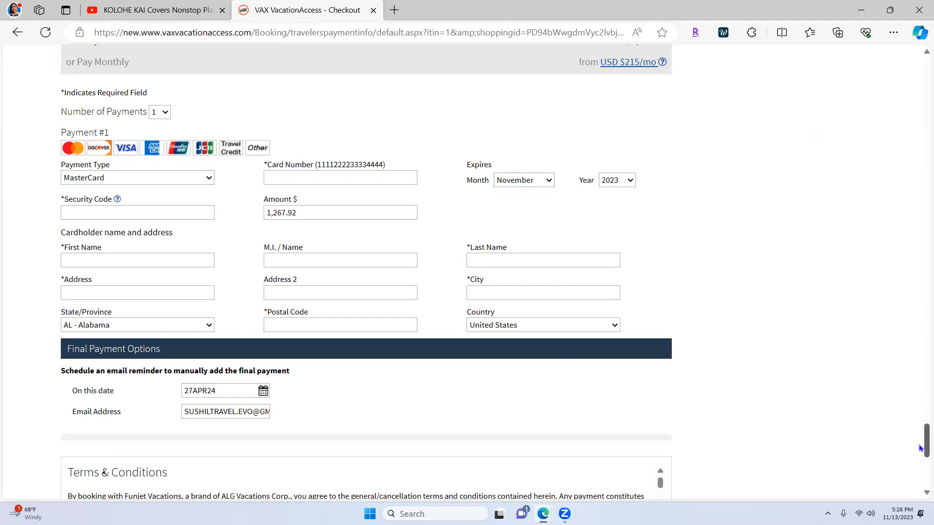
pyautogui.moveTo(921, 448); pyautogui.dragTo(921, 153)
pyautogui.scroll(6, 892, 273)
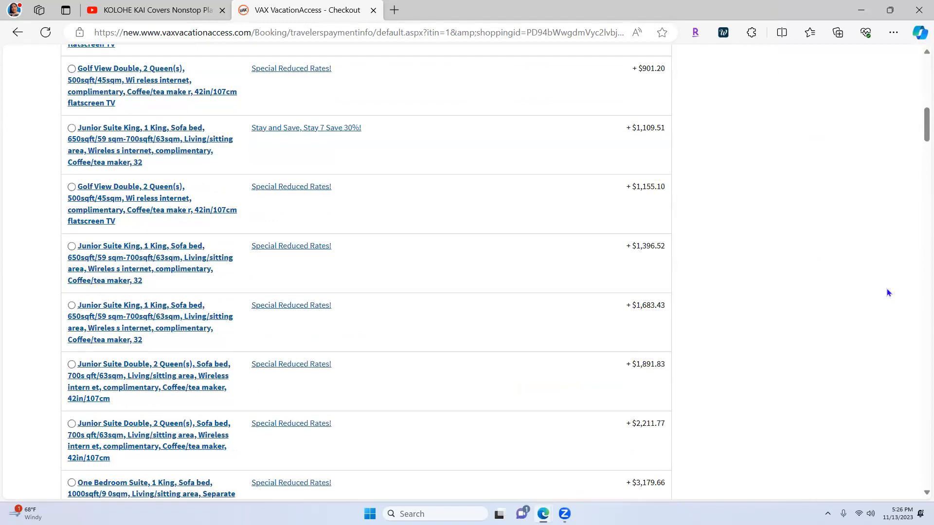
pyautogui.scroll(7, 745, 392)
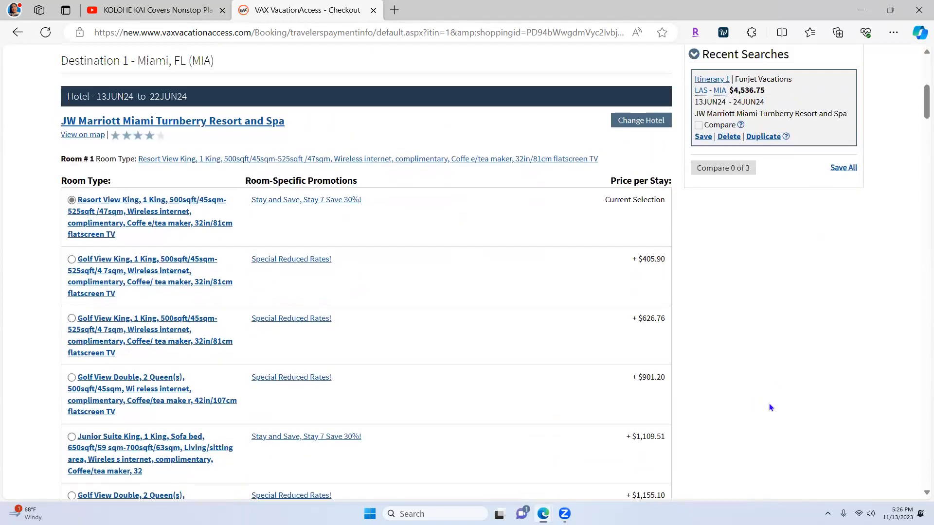
pyautogui.scroll(2, 770, 405)
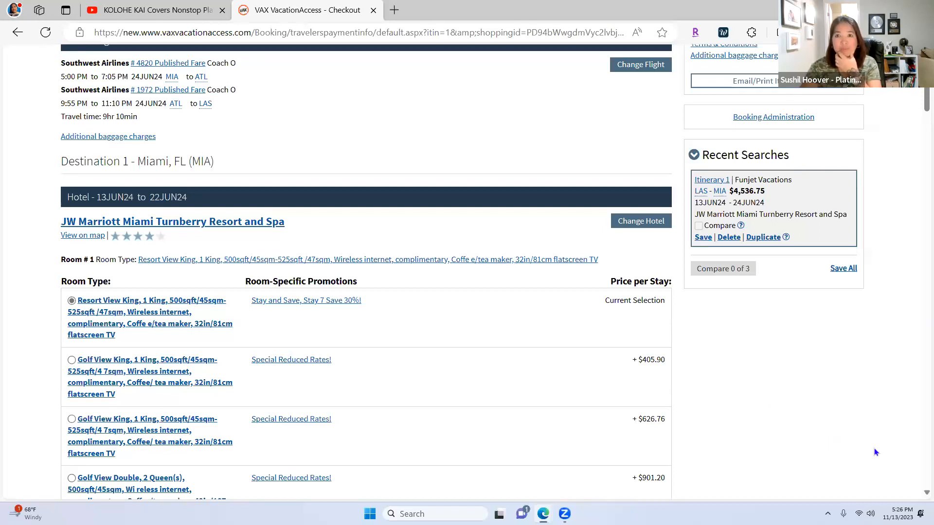
pyautogui.scroll(2, 851, 442)
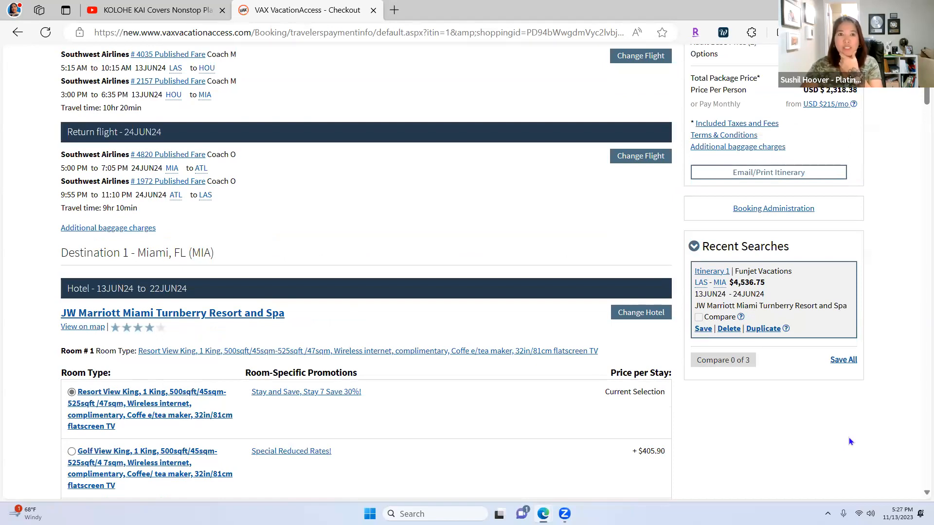
pyautogui.scroll(2, 849, 441)
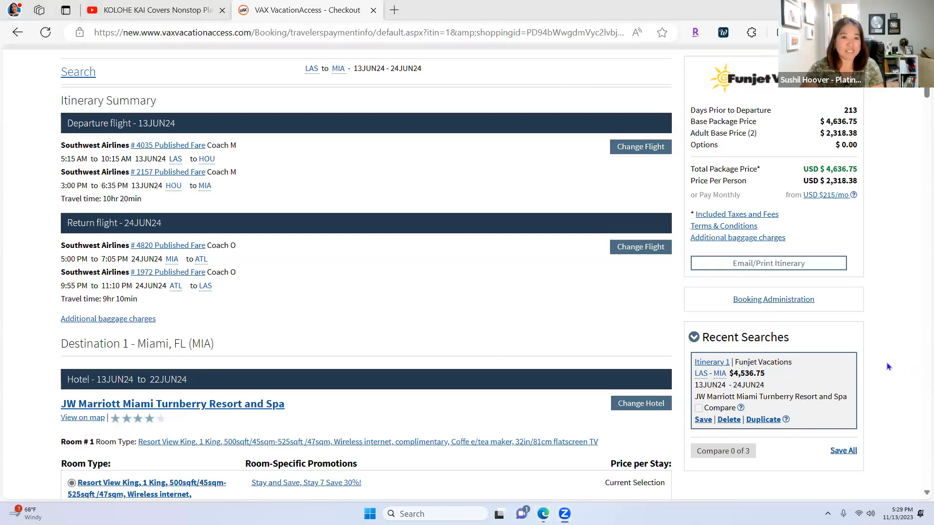
pyautogui.scroll(-3, 553, 313)
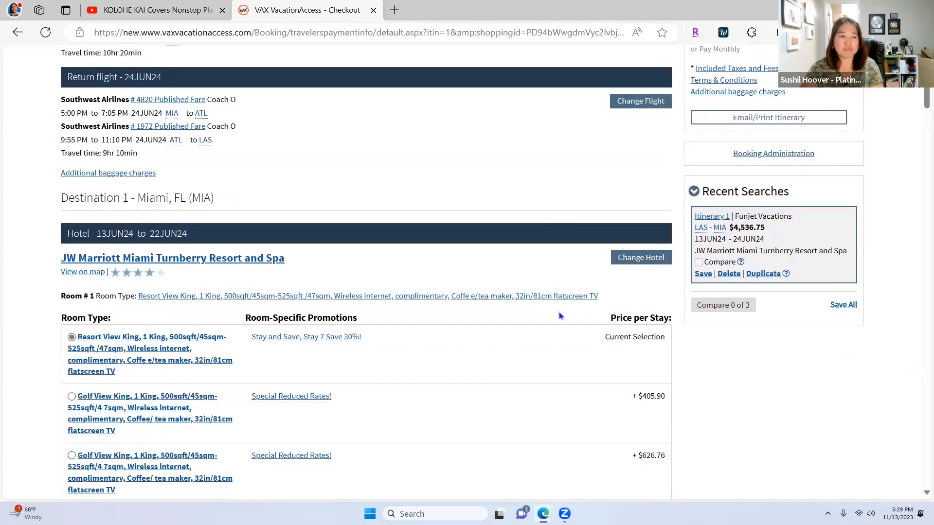
pyautogui.scroll(-2, 559, 314)
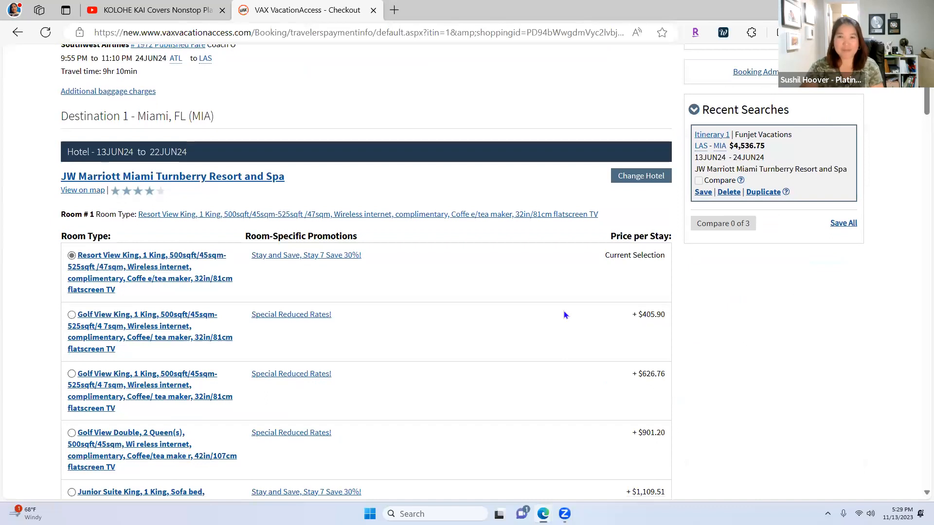
pyautogui.scroll(-6, 564, 314)
pyautogui.scroll(-13, 694, 358)
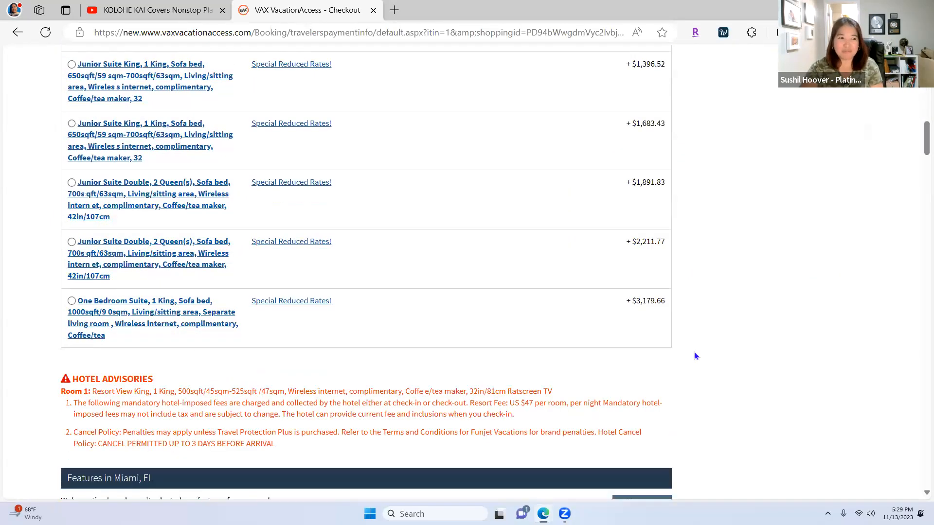
pyautogui.scroll(-7, 694, 352)
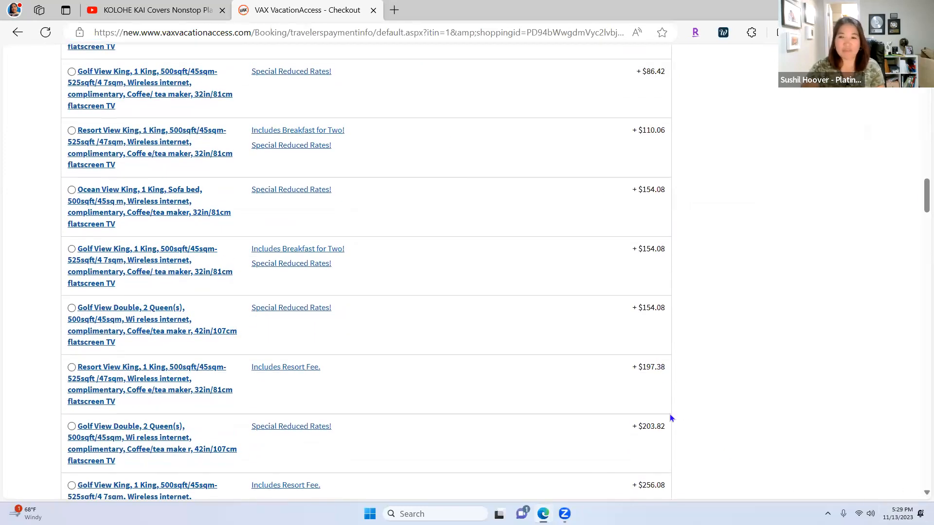
pyautogui.scroll(-12, 671, 421)
pyautogui.scroll(-20, 673, 428)
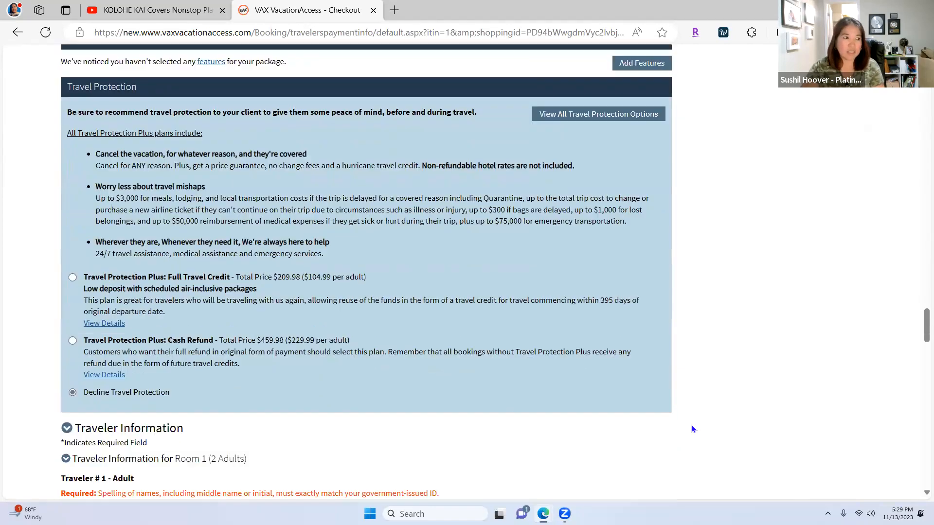
pyautogui.scroll(-7, 690, 425)
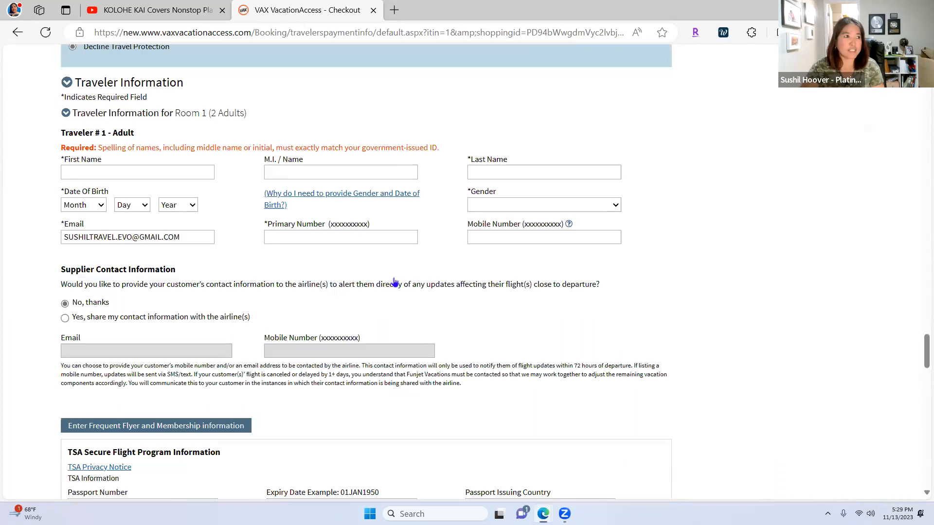
pyautogui.scroll(3, 395, 282)
pyautogui.scroll(-14, 460, 331)
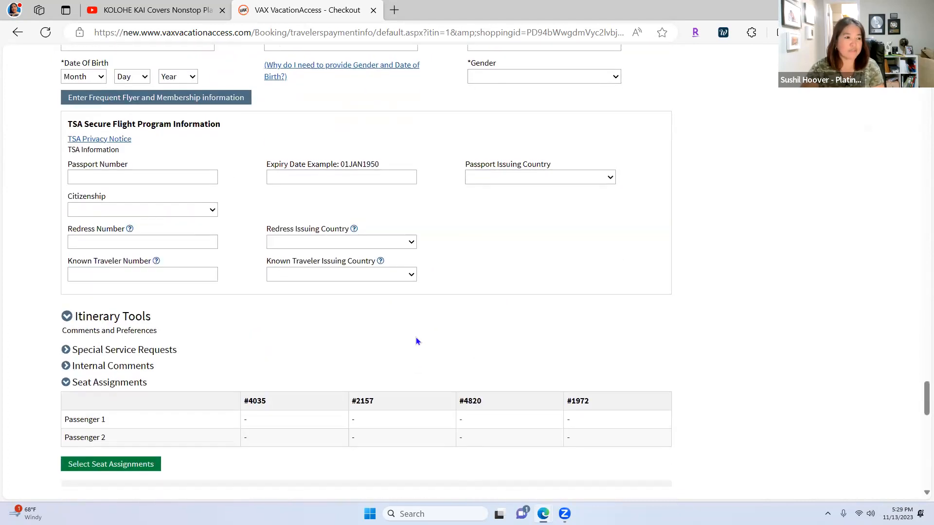
pyautogui.scroll(-5, 416, 341)
pyautogui.moveTo(176, 317); pyautogui.dragTo(133, 318)
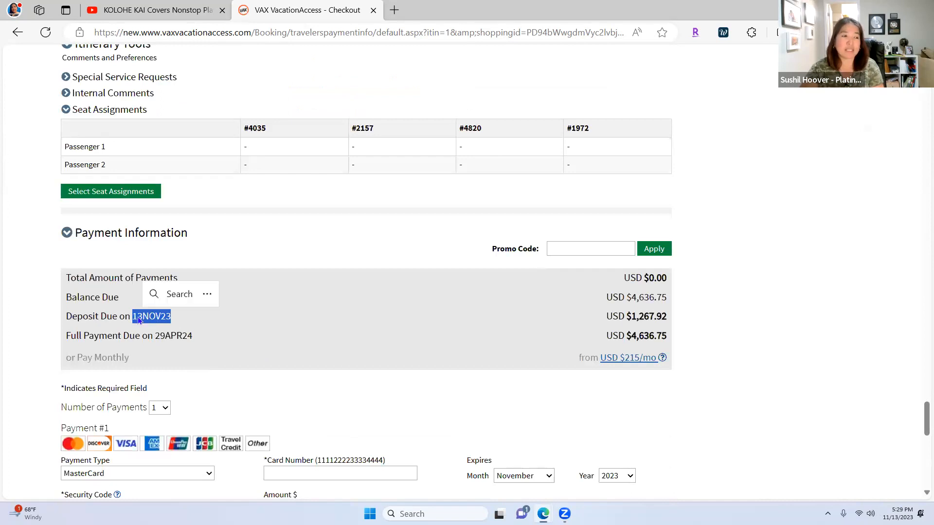
pyautogui.scroll(5, 130, 238)
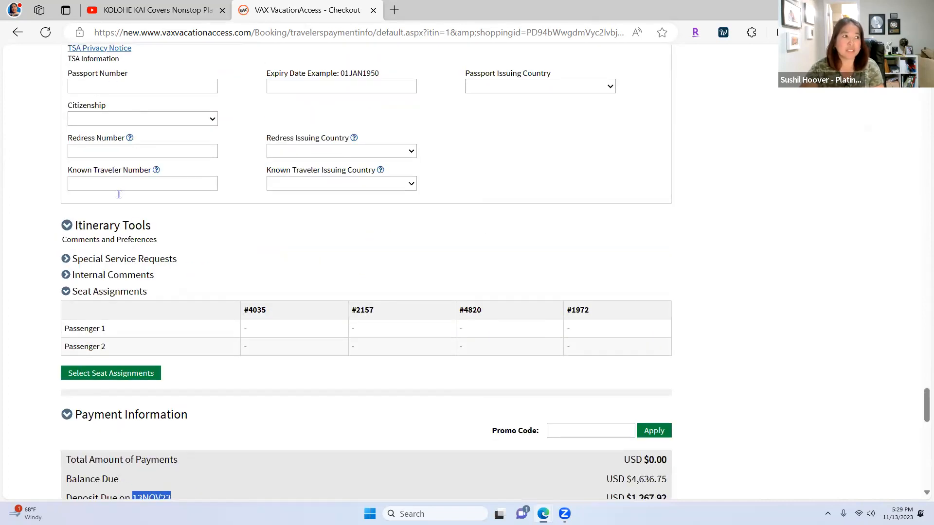
pyautogui.scroll(3, 136, 229)
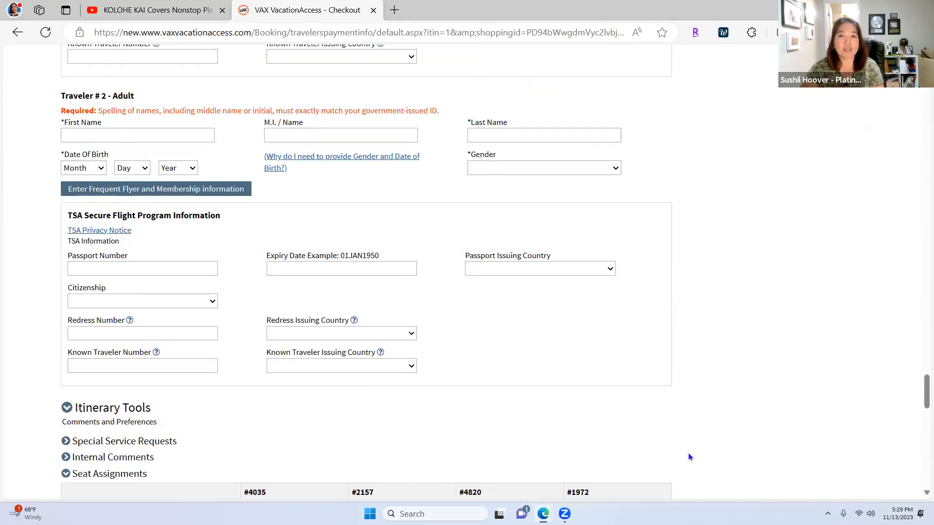
pyautogui.scroll(3, 389, 347)
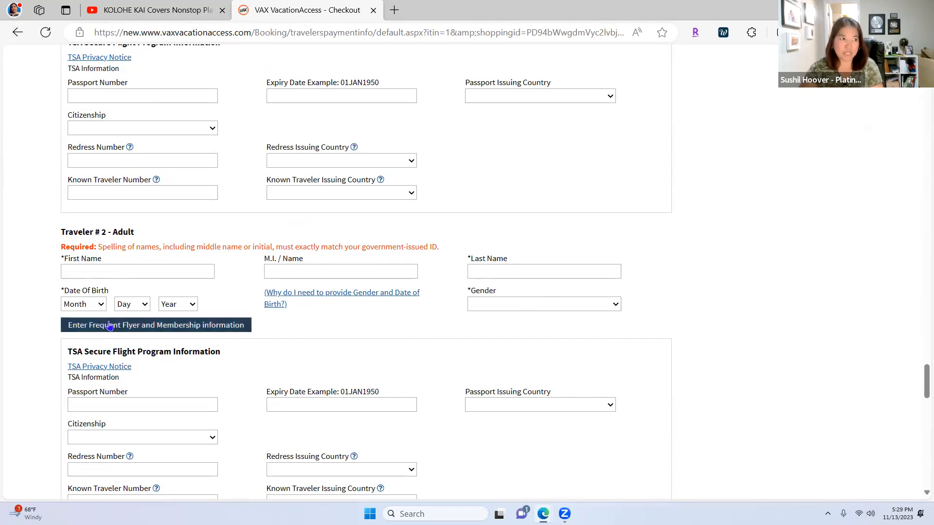
pyautogui.scroll(3, 115, 330)
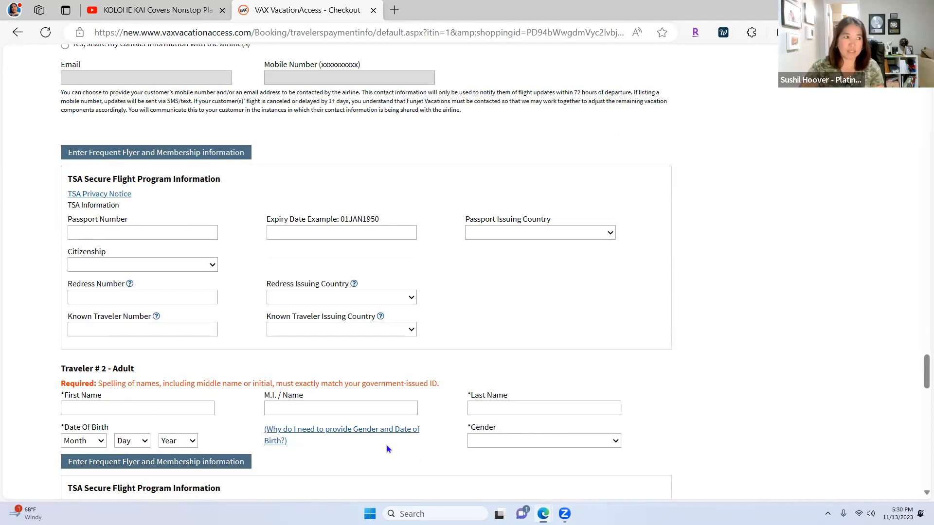
pyautogui.scroll(2, 355, 428)
pyautogui.scroll(2, 354, 427)
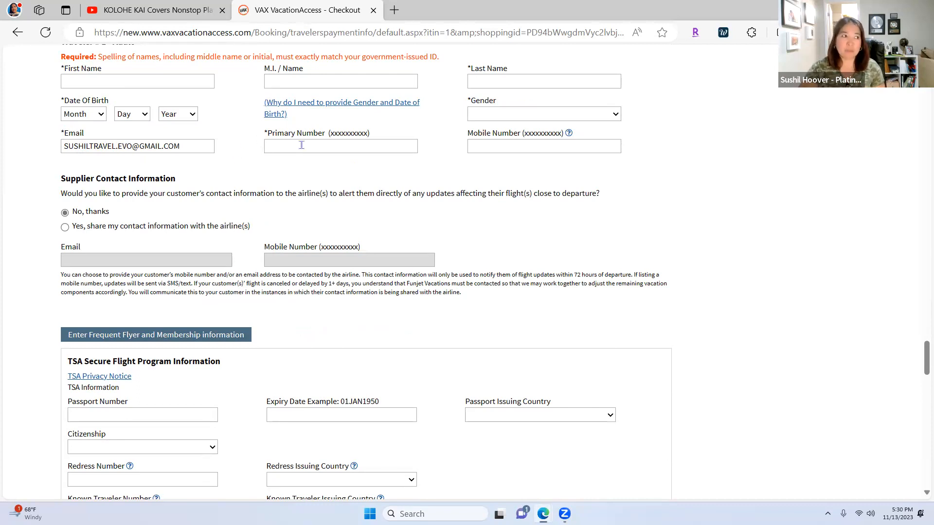
pyautogui.tripleClick(188, 146)
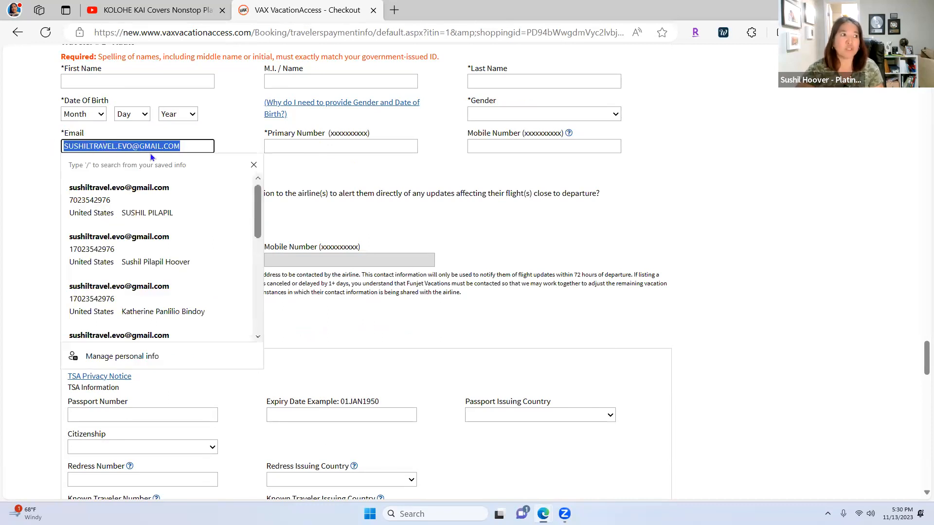
pyautogui.click(241, 139)
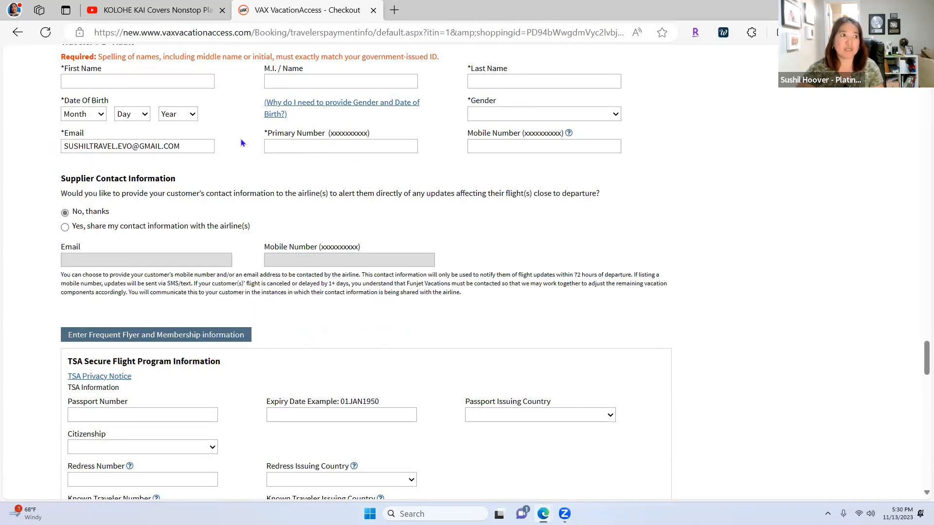
pyautogui.scroll(1, 215, 118)
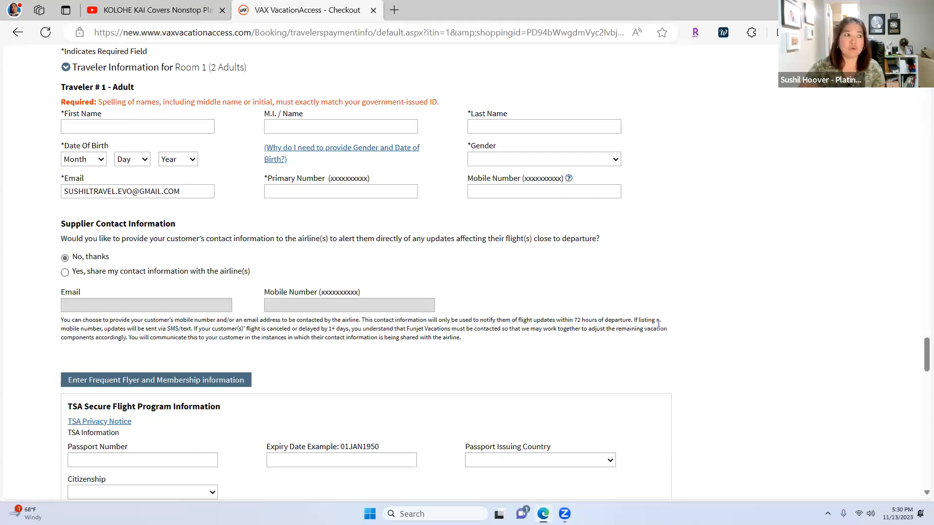
pyautogui.tripleClick(200, 192)
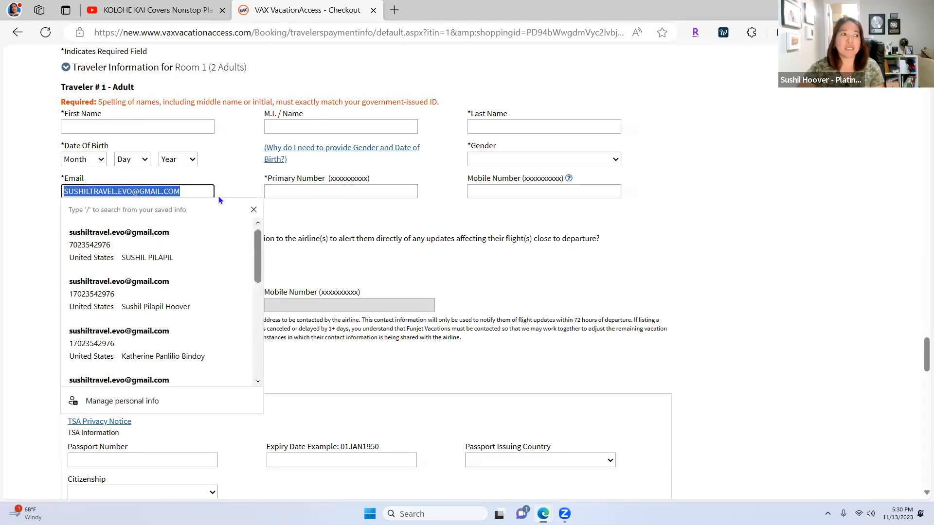
pyautogui.click(850, 335)
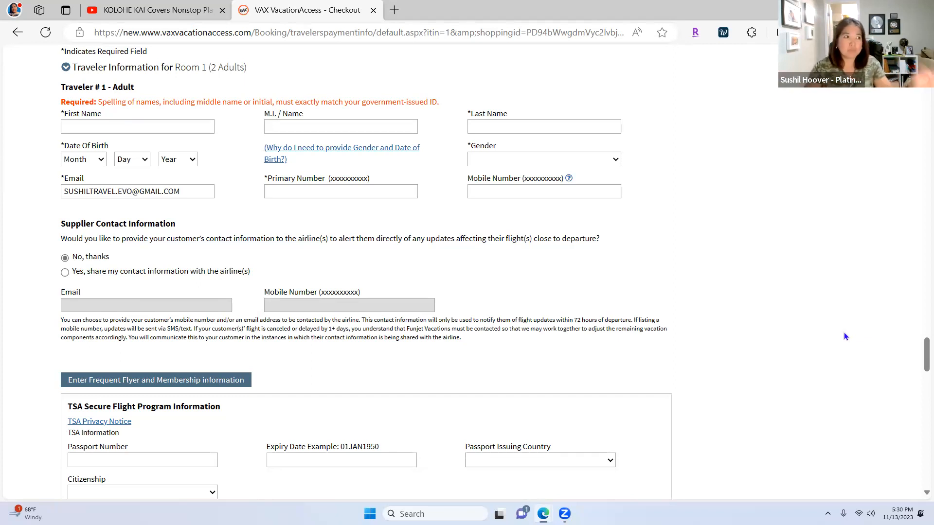
pyautogui.click(195, 191)
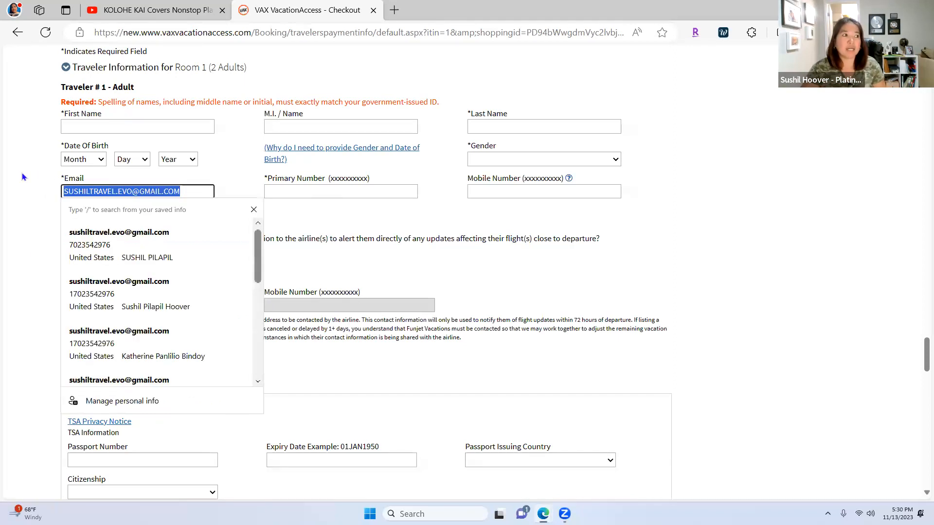
pyautogui.click(808, 261)
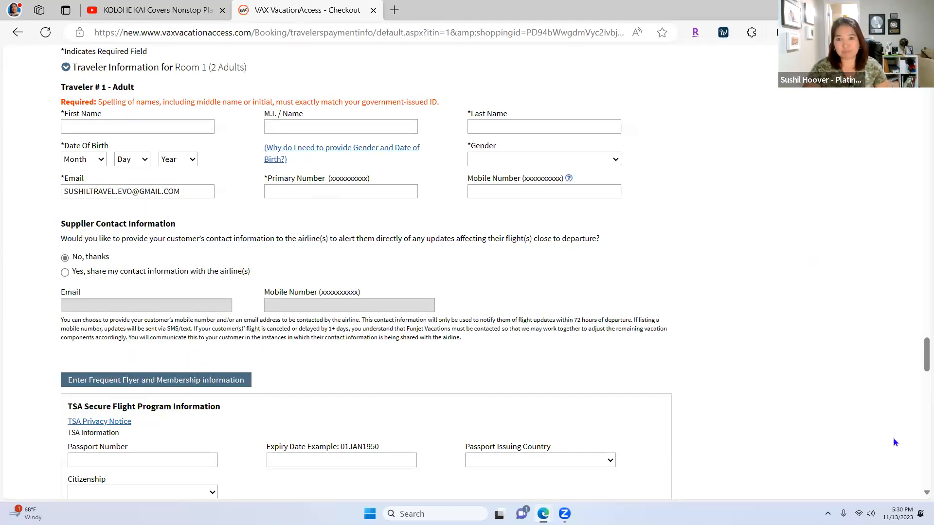
pyautogui.scroll(-6, 874, 435)
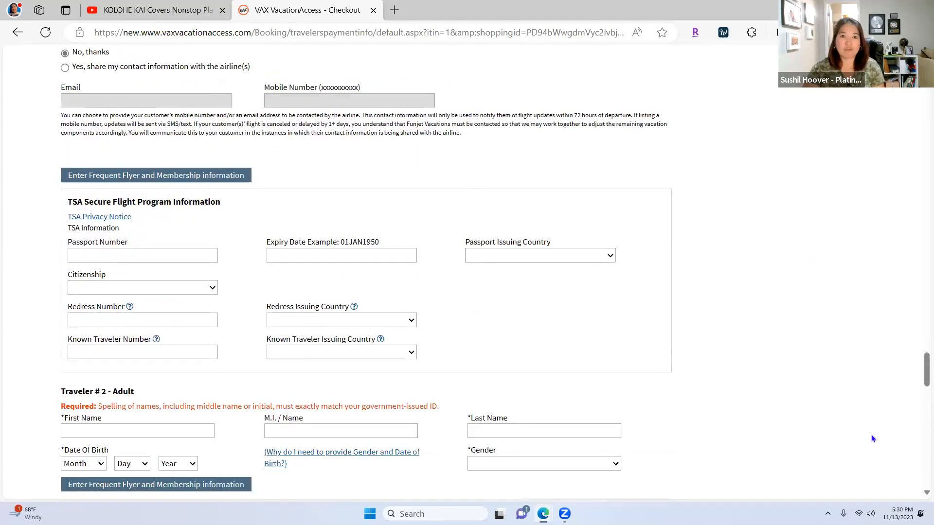
pyautogui.scroll(-6, 871, 435)
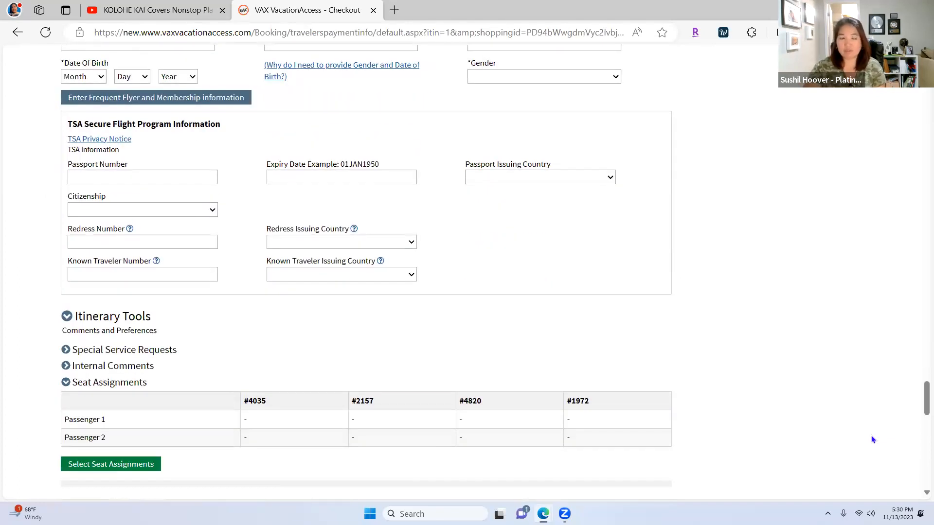
pyautogui.scroll(-5, 863, 439)
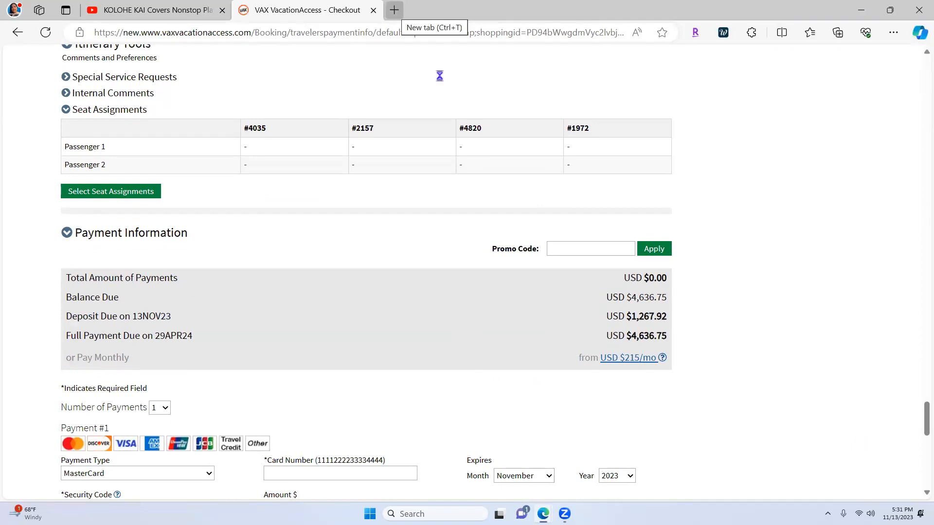
pyautogui.scroll(7, 267, 345)
pyautogui.scroll(8, 323, 353)
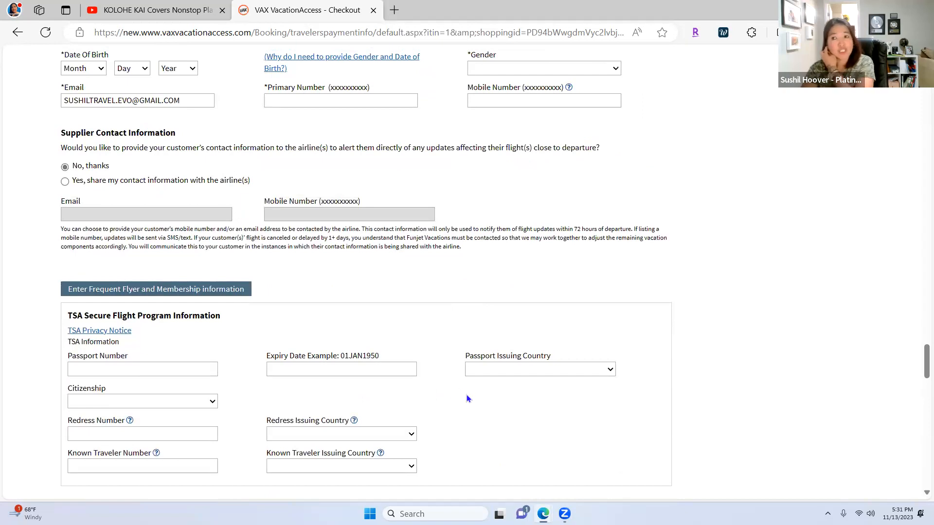
pyautogui.scroll(5, 528, 415)
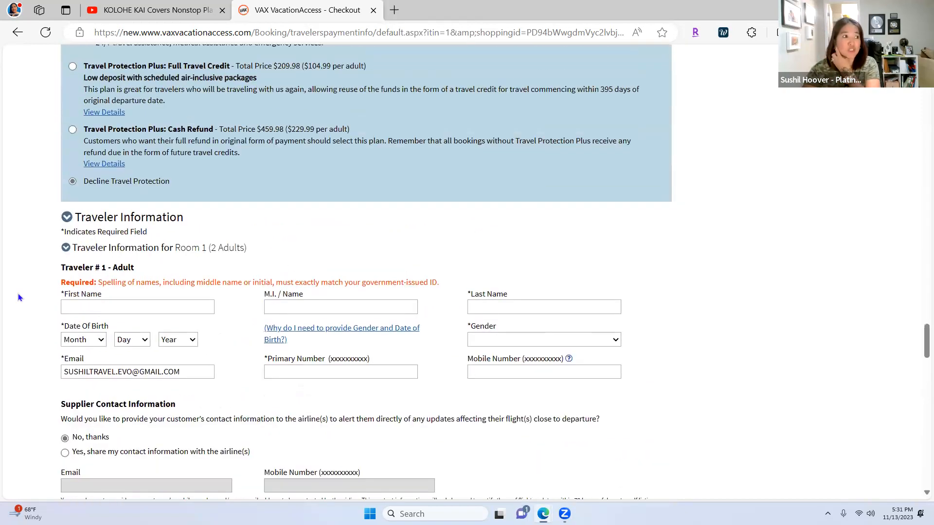
pyautogui.scroll(5, 796, 332)
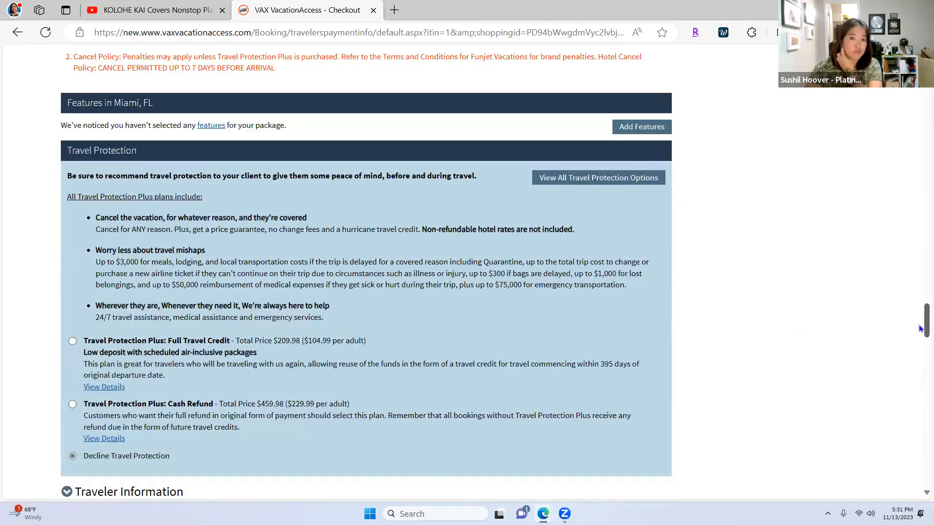
pyautogui.scroll(15, 919, 287)
pyautogui.moveTo(921, 209); pyautogui.dragTo(920, 95)
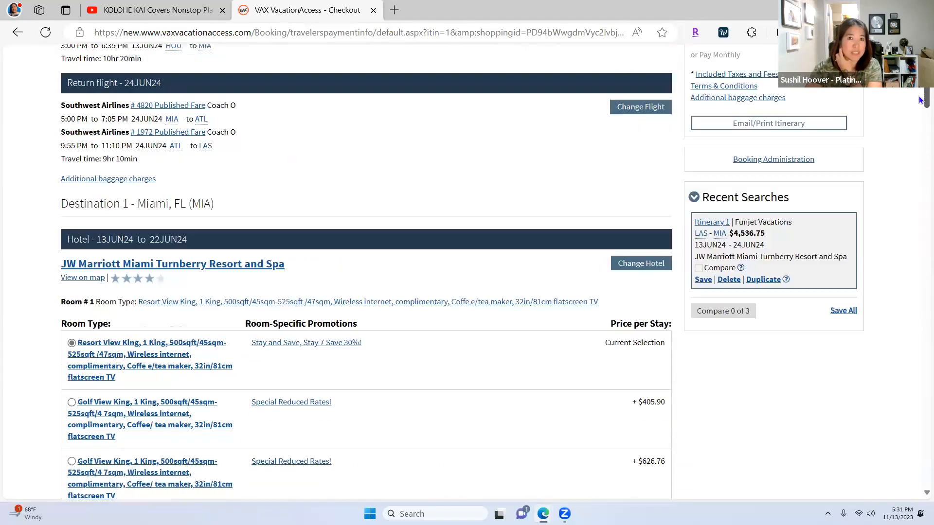
# Step: Address the itinerary email to the agent's own saved address
pyautogui.click(765, 127)
pyautogui.scroll(2, 519, 258)
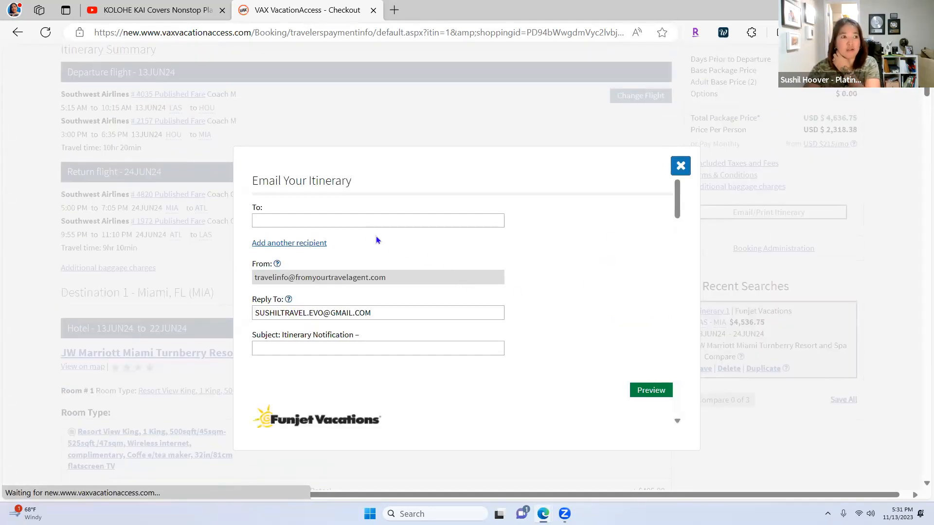
pyautogui.click(366, 223)
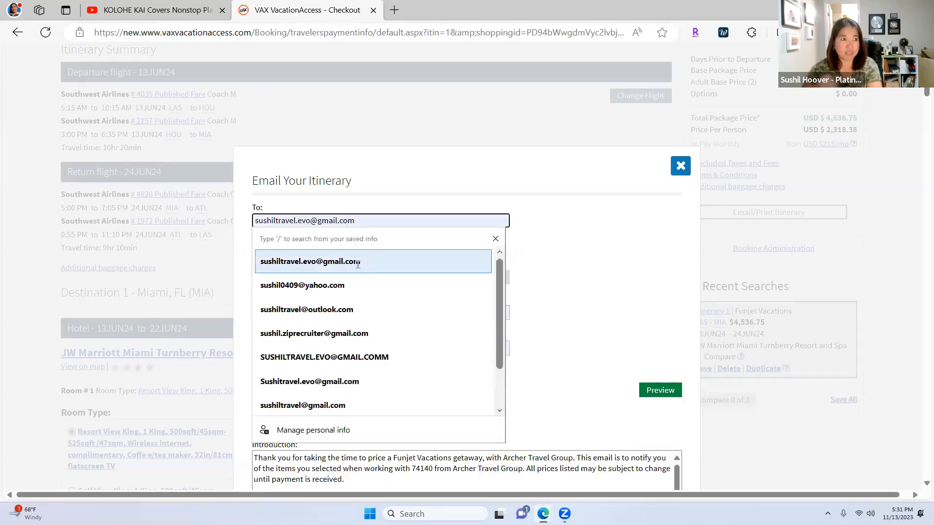
pyautogui.click(359, 262)
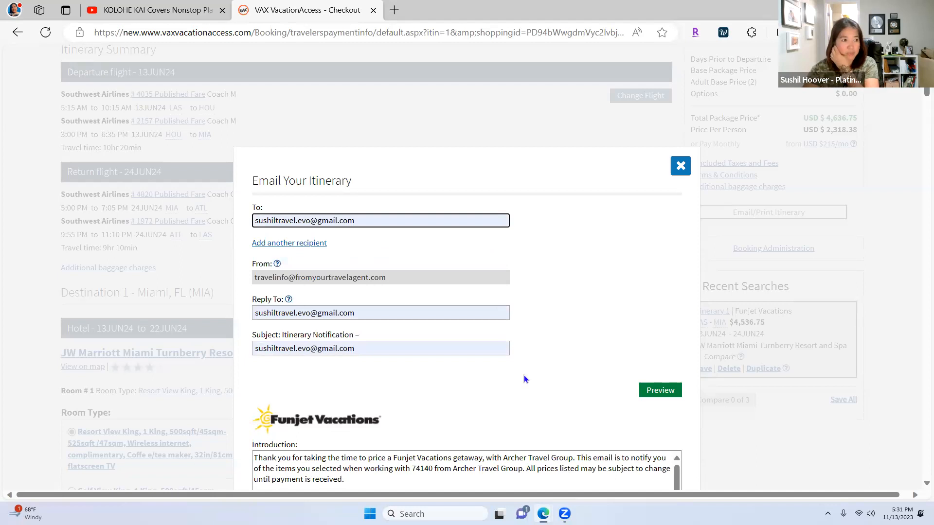
# Step: Preview the itinerary email, then send it
pyautogui.scroll(-2, 545, 396)
pyautogui.scroll(-1, 545, 396)
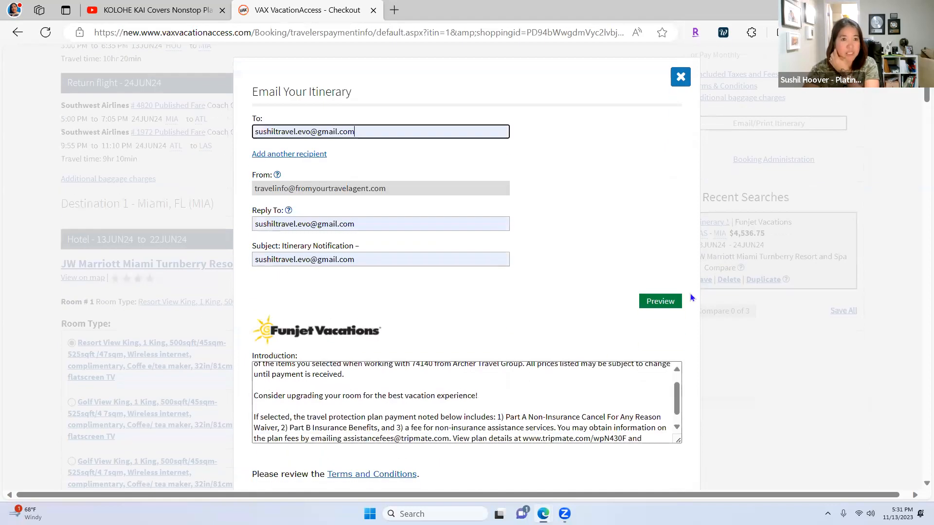
pyautogui.click(660, 302)
pyautogui.scroll(-5, 623, 350)
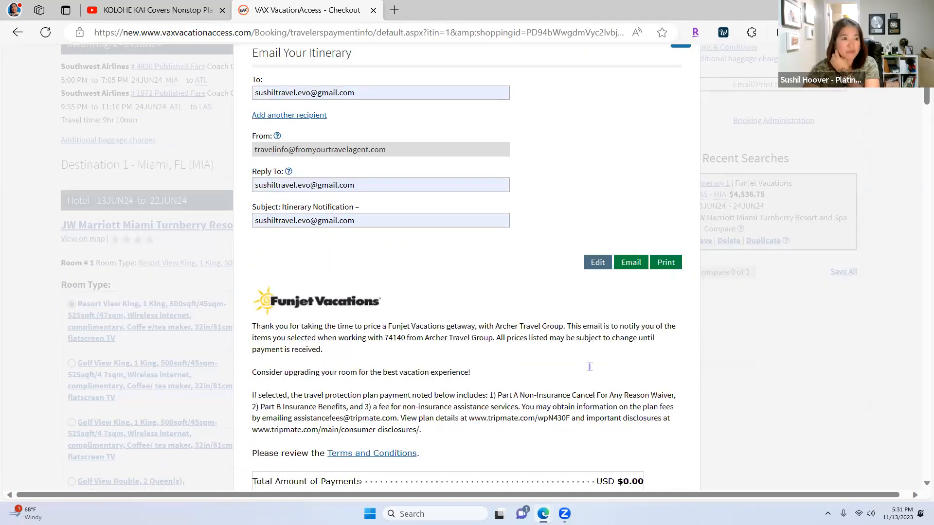
pyautogui.scroll(-3, 633, 364)
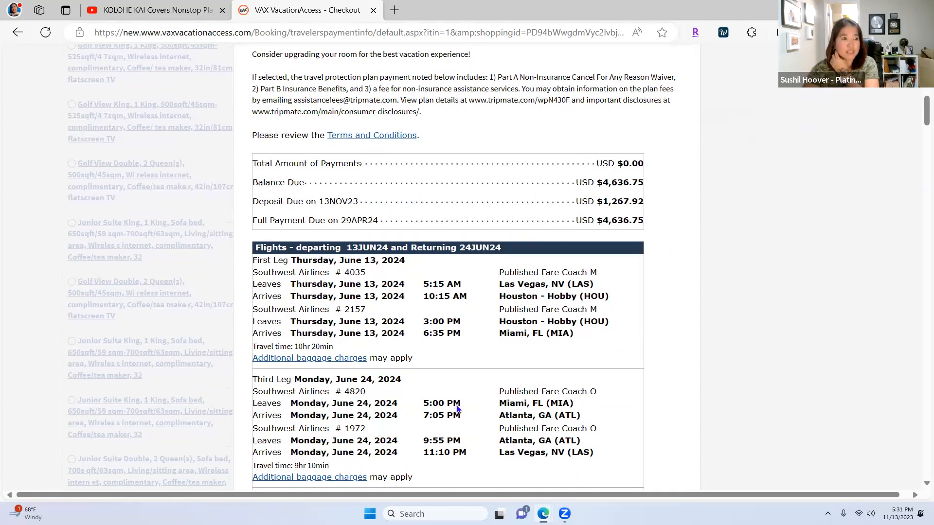
pyautogui.scroll(-2, 460, 405)
pyautogui.scroll(-5, 462, 394)
pyautogui.scroll(-3, 462, 407)
pyautogui.scroll(20, 510, 419)
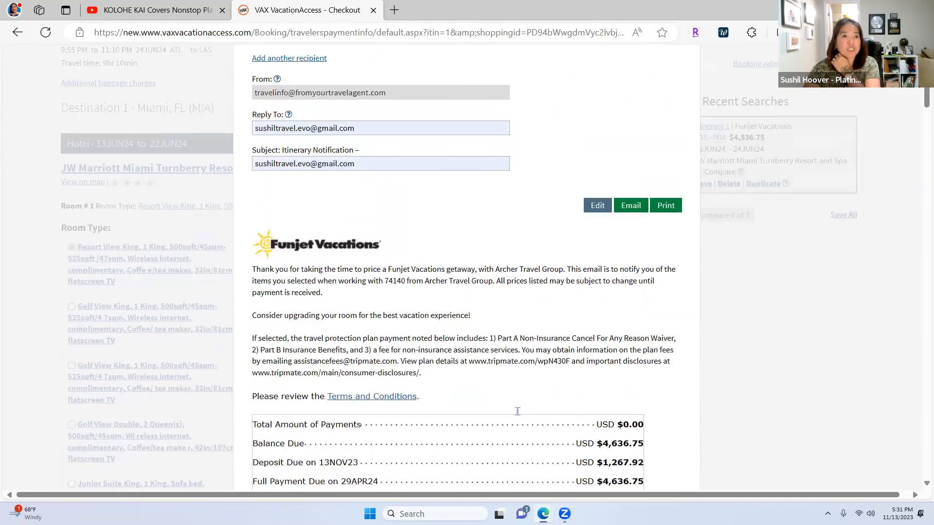
pyautogui.scroll(1, 518, 411)
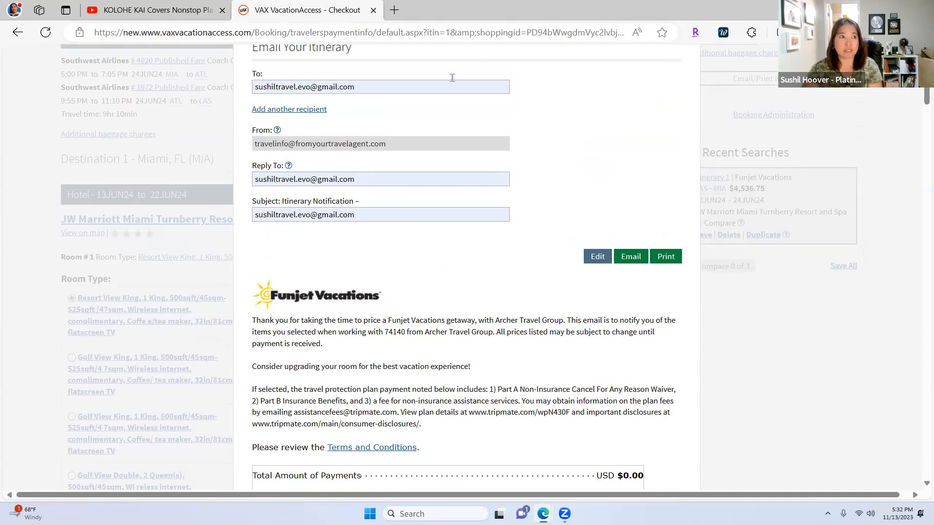
pyautogui.click(630, 257)
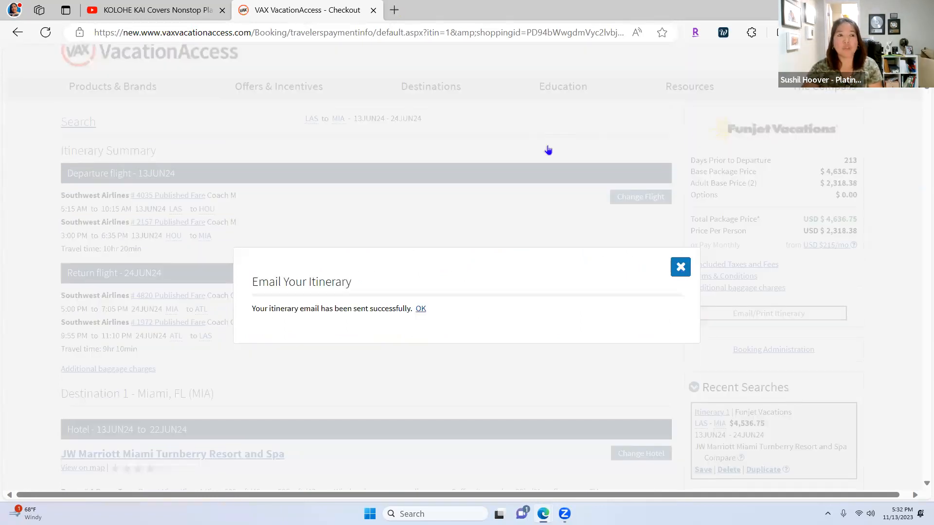
# Step: Open the Hoover Travel & Tours Gmail bookmark in a new tab and switch to that mailbox
pyautogui.hotkey('ctrl', 't')
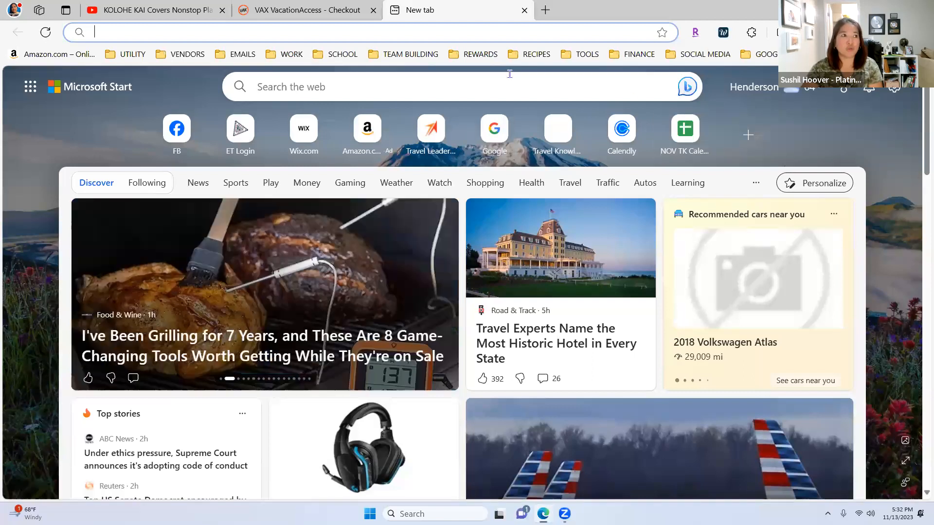
pyautogui.click(237, 54)
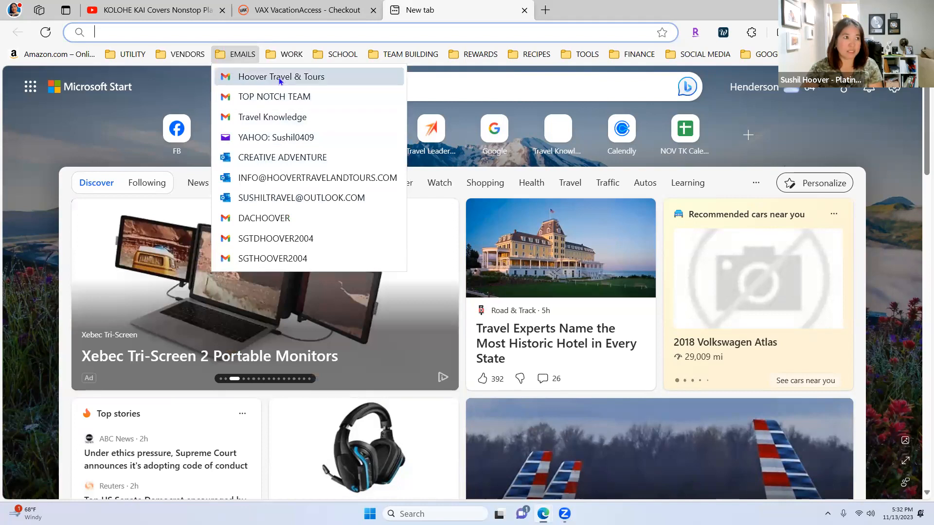
pyautogui.click(282, 77)
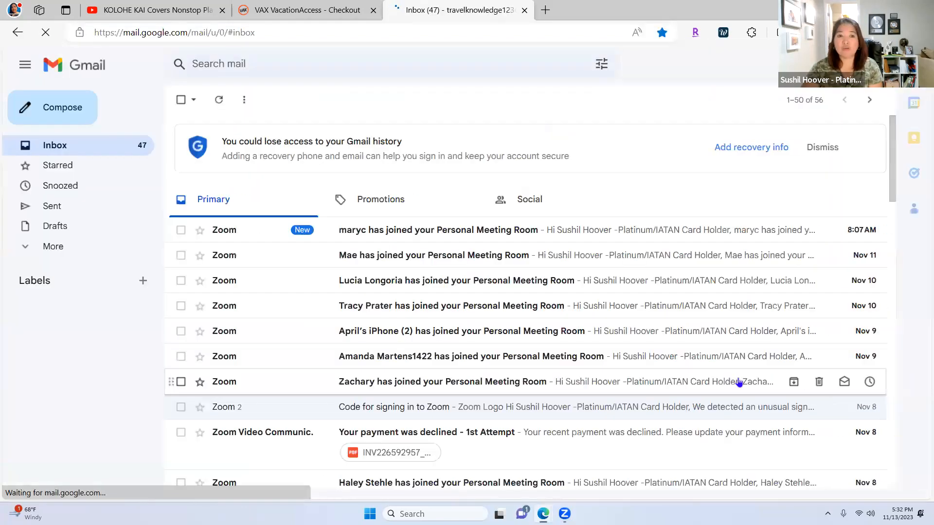
pyautogui.click(924, 64)
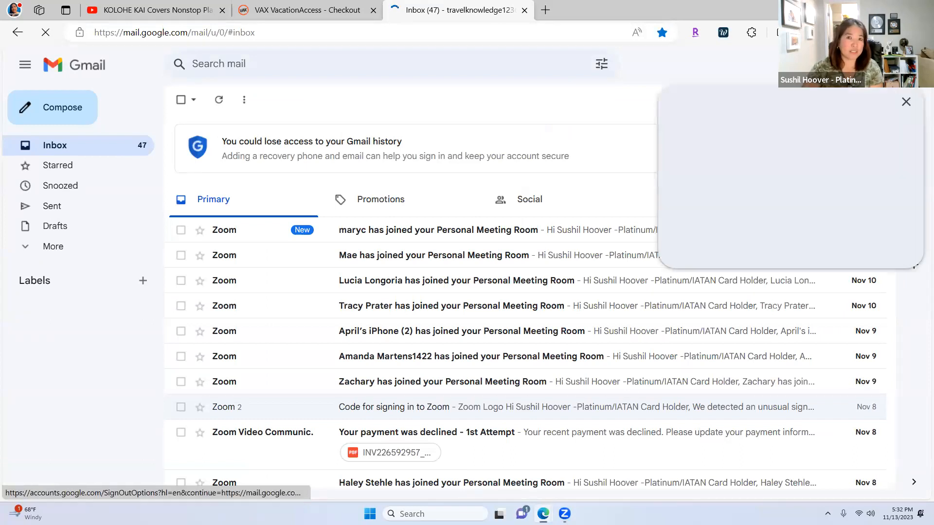
pyautogui.click(734, 291)
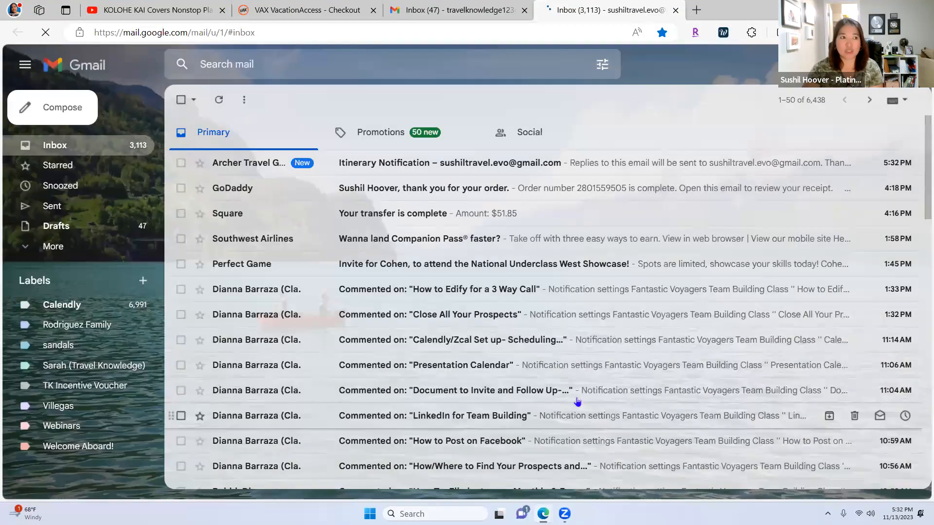
# Step: Open the new Itinerary Notification email
pyautogui.click(428, 165)
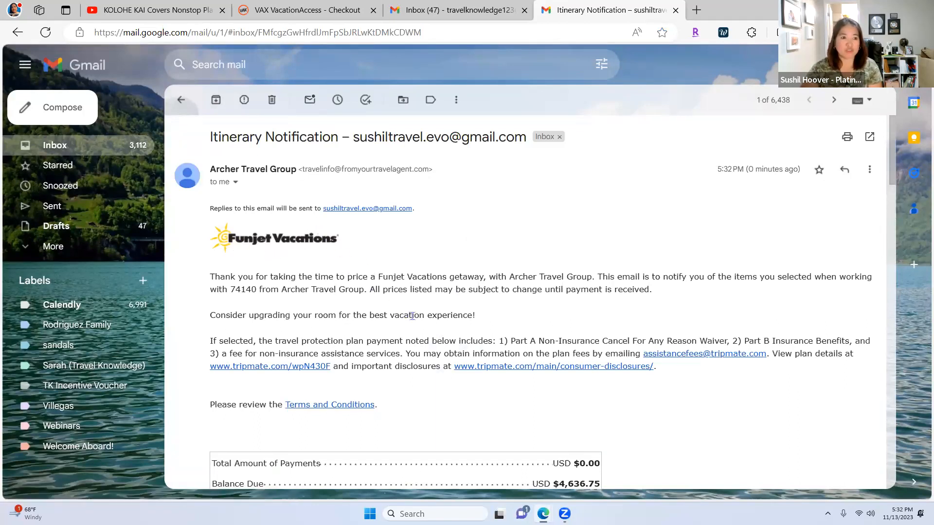
pyautogui.scroll(-4, 412, 316)
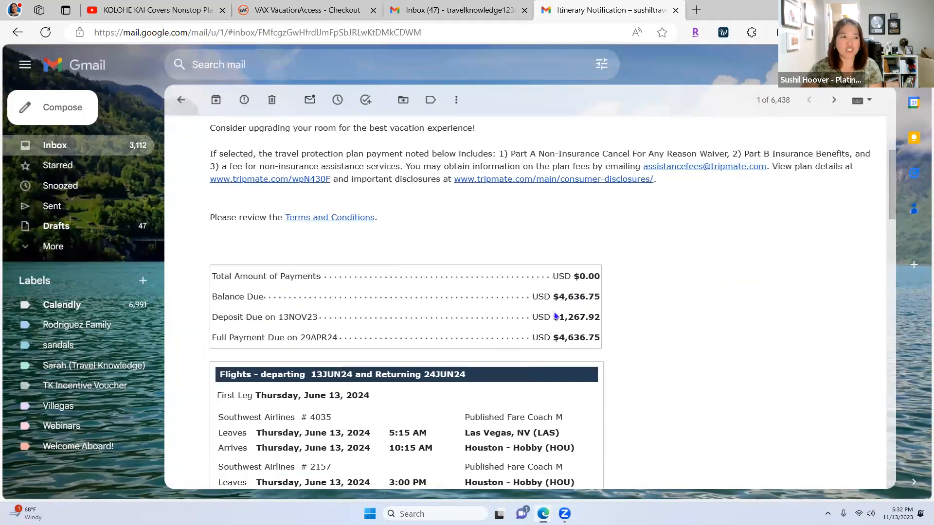
pyautogui.scroll(2, 590, 316)
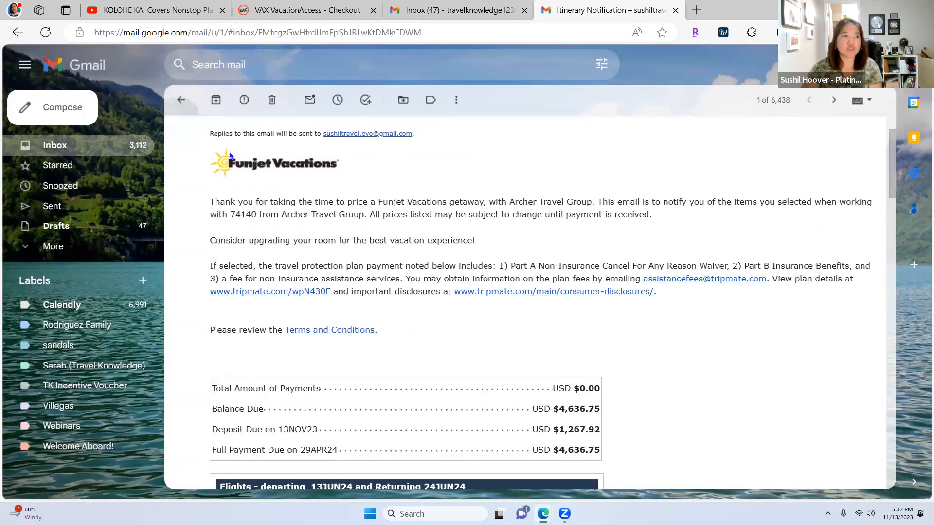
pyautogui.scroll(2, 693, 308)
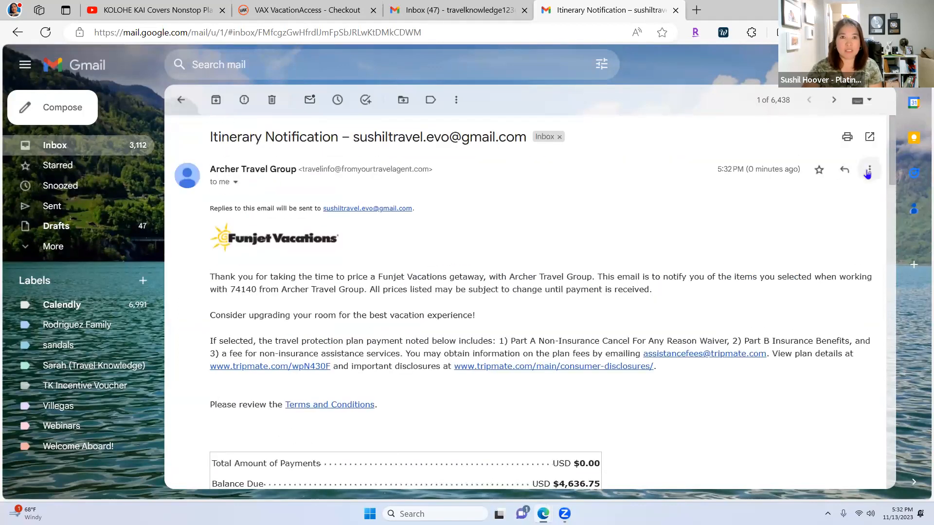
# Step: Forward the email in a popped-out, full-size compose window
pyautogui.click(869, 169)
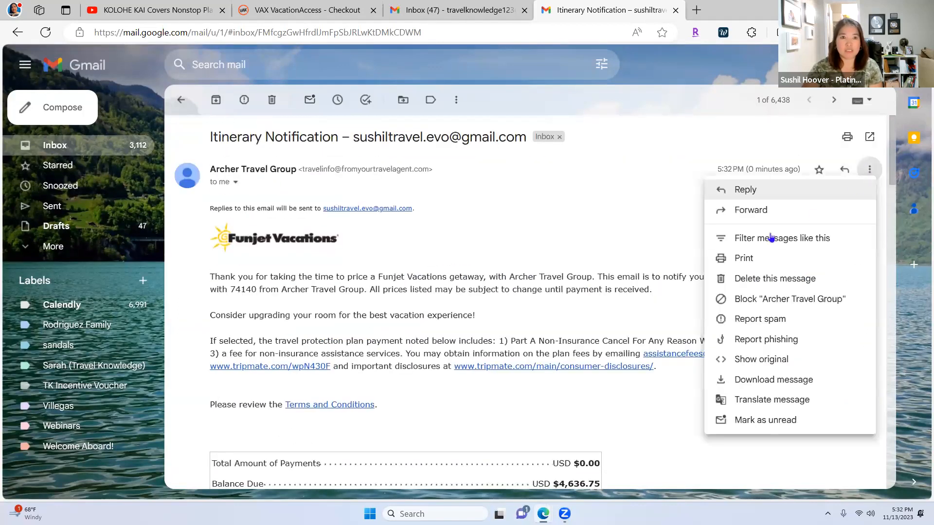
pyautogui.click(748, 212)
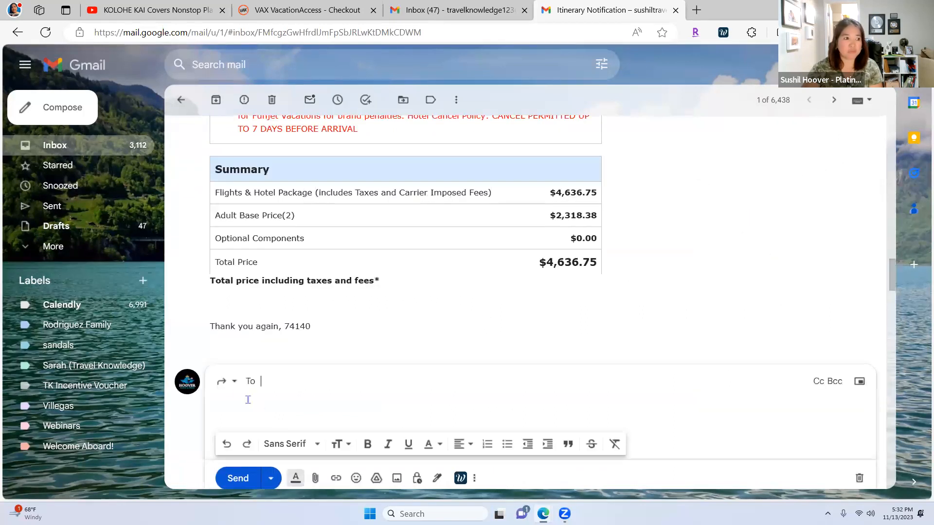
pyautogui.click(235, 384)
pyautogui.click(266, 455)
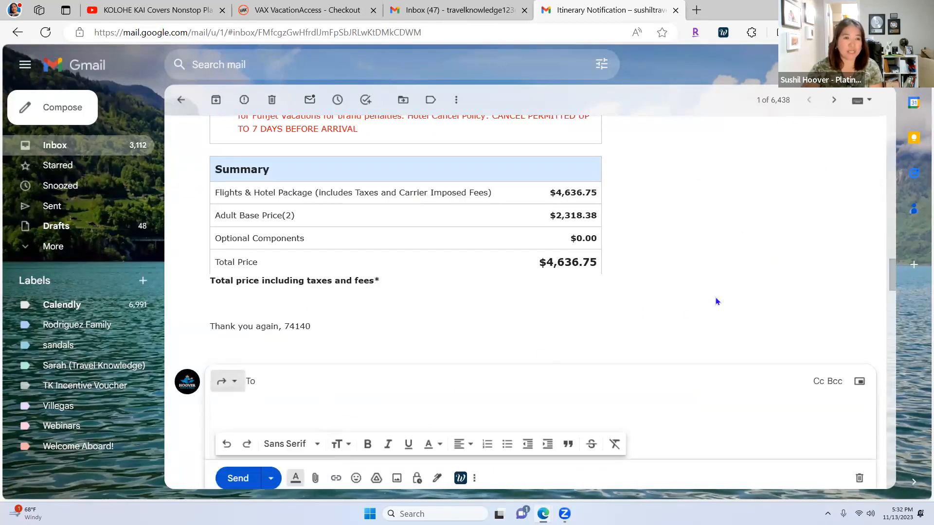
pyautogui.click(861, 125)
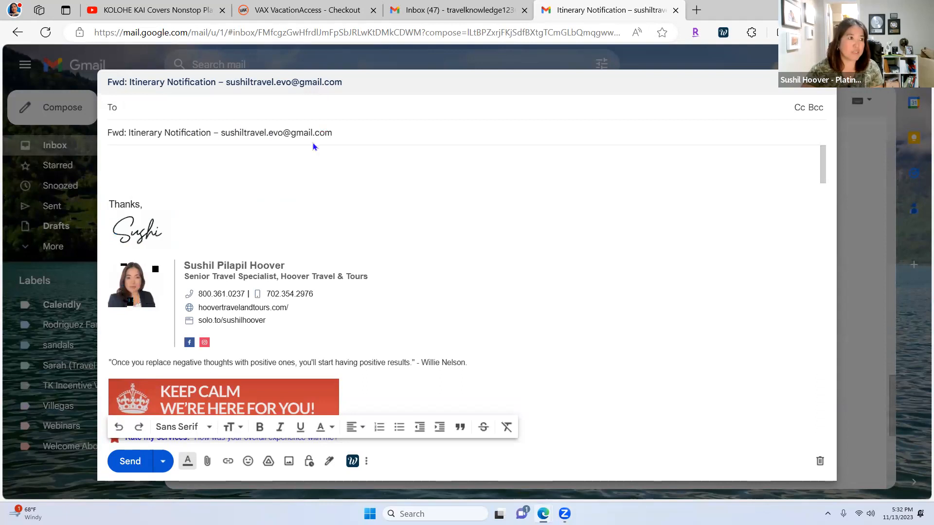
# Step: Retitle the forward's subject to 'Before and After Cruise Getaway!'
pyautogui.moveTo(348, 133); pyautogui.dragTo(103, 142)
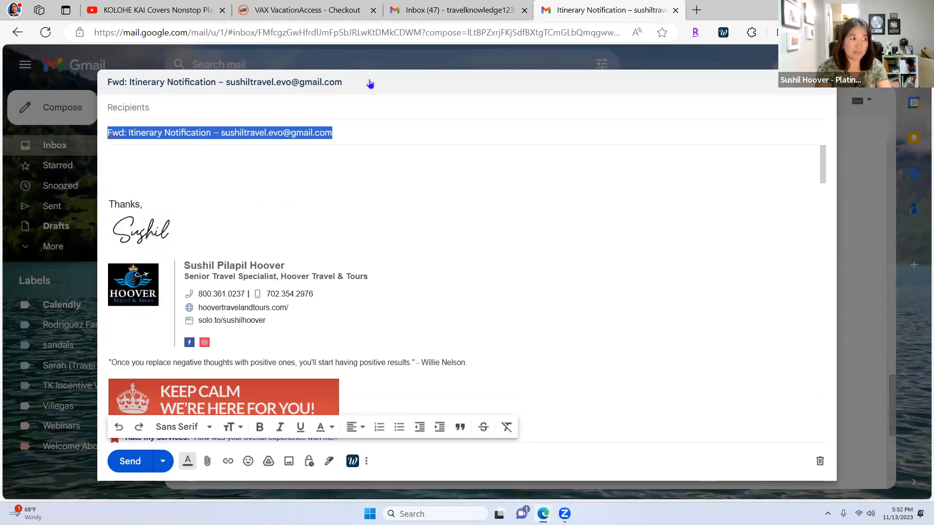
pyautogui.write('Befor')
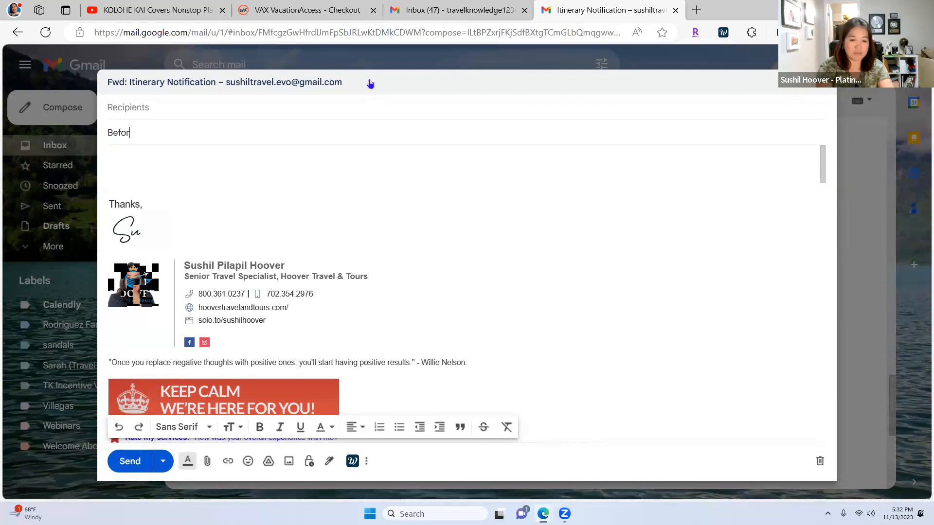
pyautogui.write('e and ')
pyautogui.write('FAter')
pyautogui.press('BackSpace')
pyautogui.press('BackSpace')
pyautogui.press('BackSpace')
pyautogui.press('BackSpace')
pyautogui.press('BackSpace')
pyautogui.write('Aft')
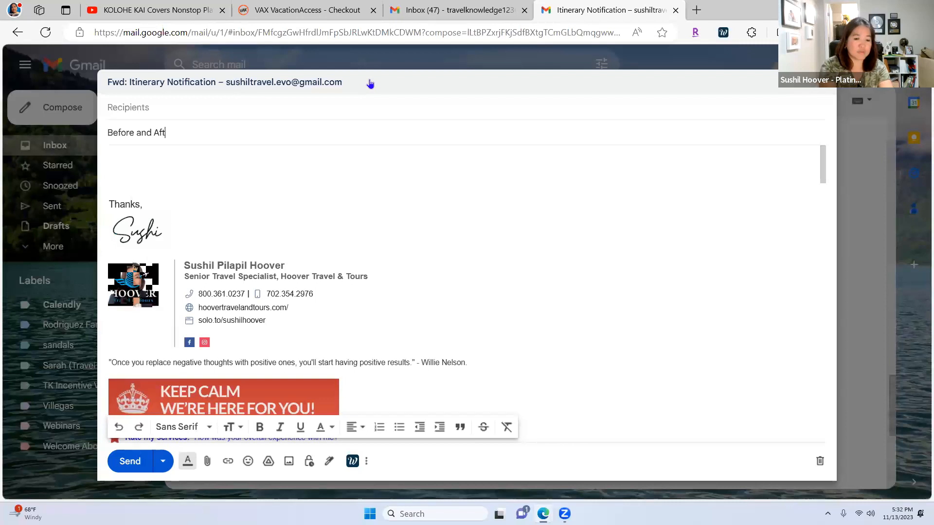
pyautogui.write('er Cruise')
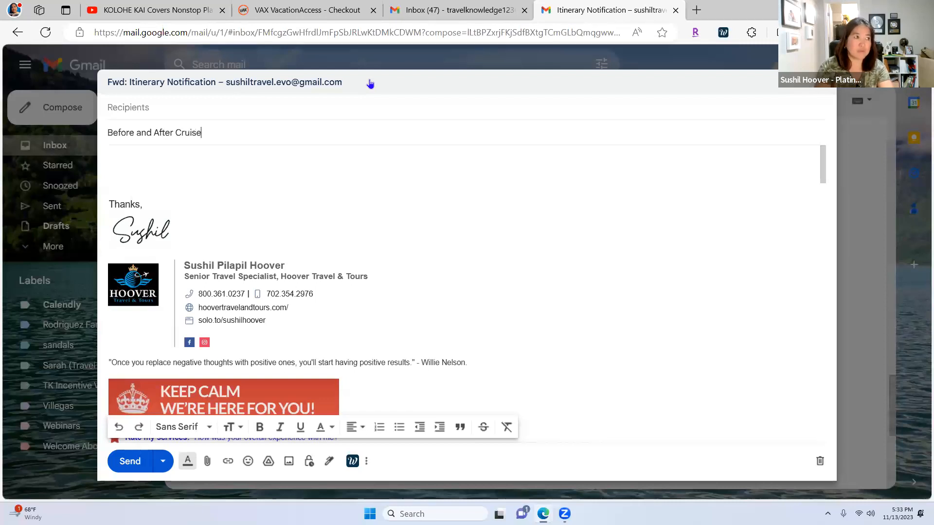
pyautogui.write(' Getaway!')
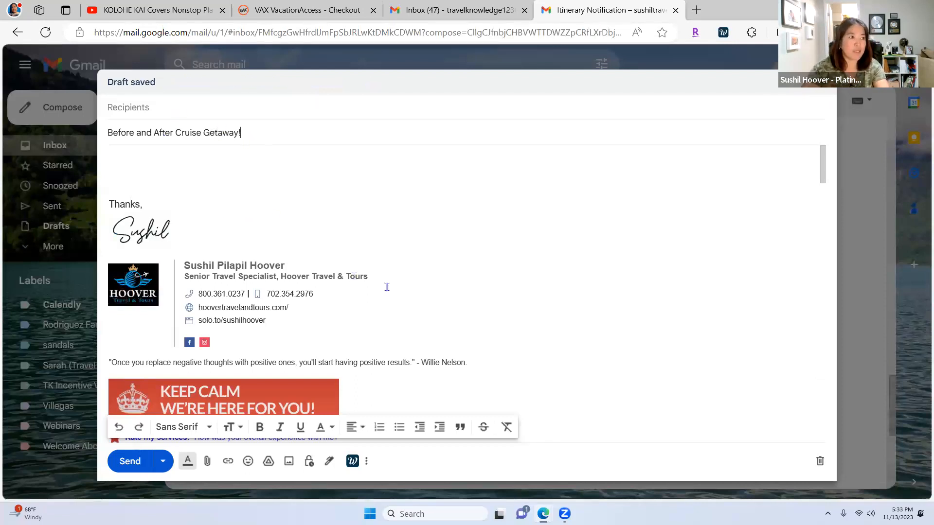
# Step: Copy the signature block and paste it below the 'Thank you again' line
pyautogui.scroll(-1, 388, 287)
pyautogui.moveTo(108, 174)
pyautogui.mouseDown()
pyautogui.moveTo(245, 249)
pyautogui.moveTo(291, 253)
pyautogui.moveTo(293, 292)
pyautogui.moveTo(293, 277)
pyautogui.mouseUp()
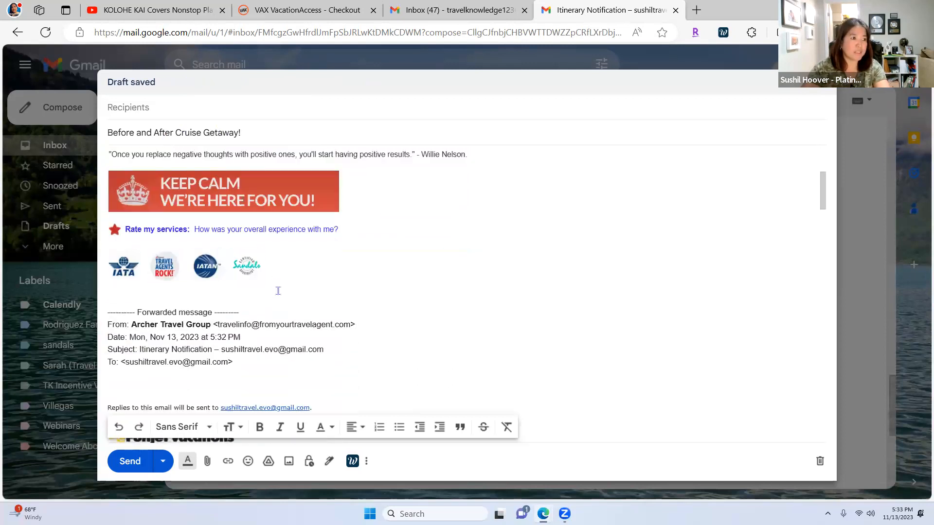
pyautogui.rightClick(298, 260)
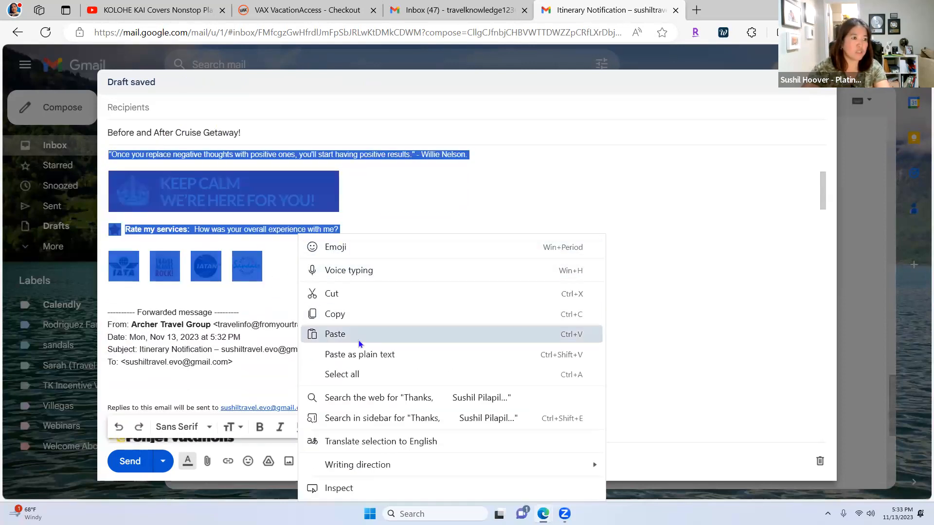
pyautogui.click(345, 315)
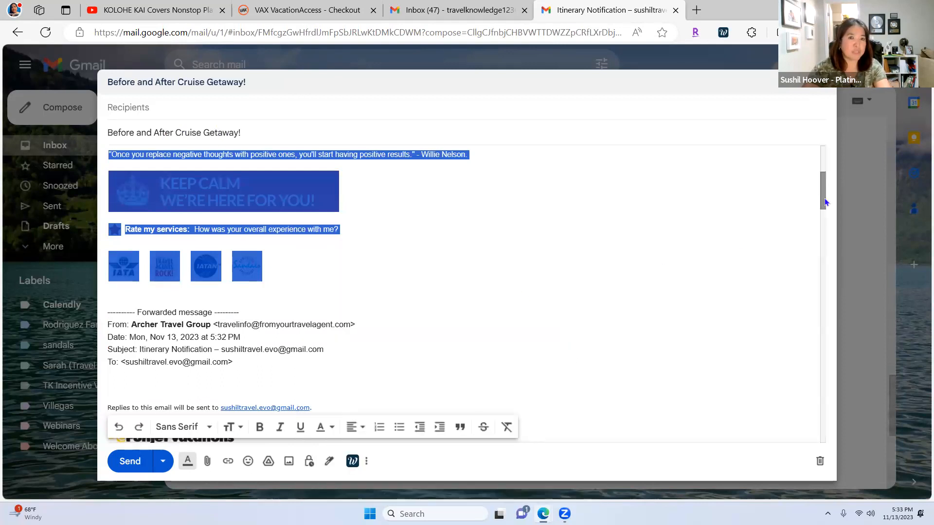
pyautogui.moveTo(824, 198); pyautogui.dragTo(823, 303)
pyautogui.scroll(-15, 793, 423)
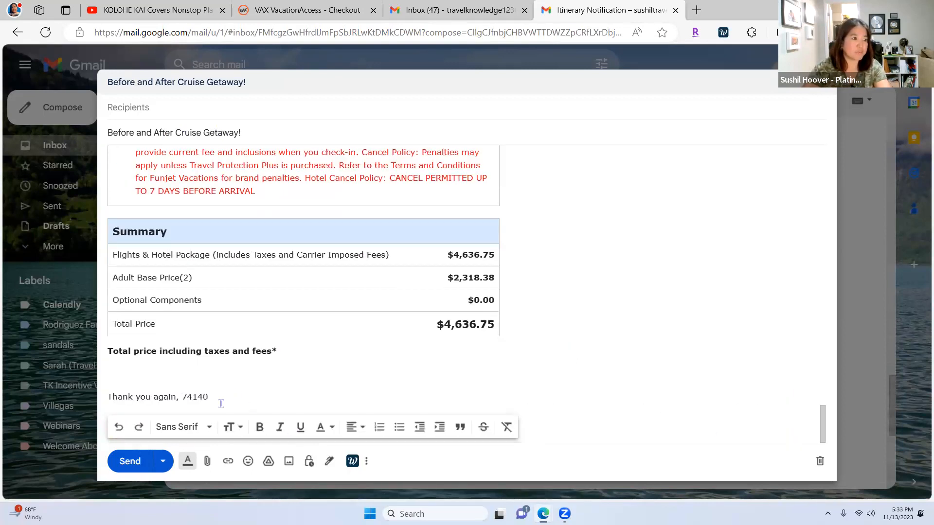
pyautogui.click(182, 407)
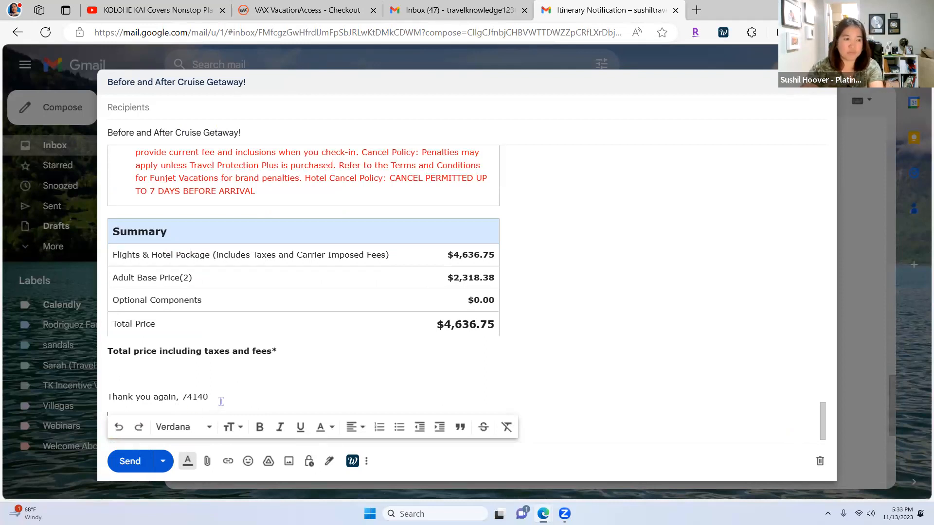
pyautogui.press('Return')
pyautogui.press('Return')
pyautogui.hotkey('ctrl', 'v')
# Step: Delete the top signature, forwarded-message header, Replies line and Funjet logo
pyautogui.moveTo(824, 429); pyautogui.dragTo(848, 100)
pyautogui.scroll(-2, 416, 347)
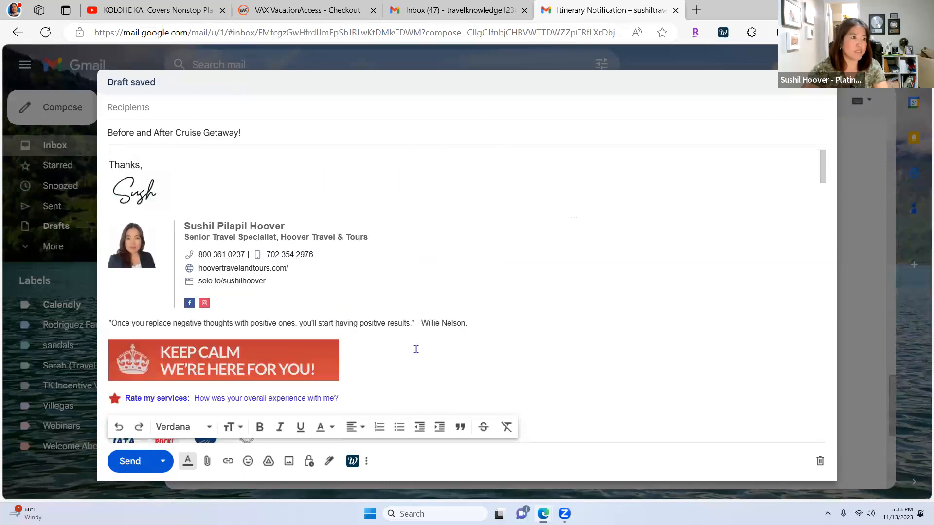
pyautogui.moveTo(186, 345); pyautogui.dragTo(115, 147)
pyautogui.press('BackSpace')
pyautogui.press('BackSpace')
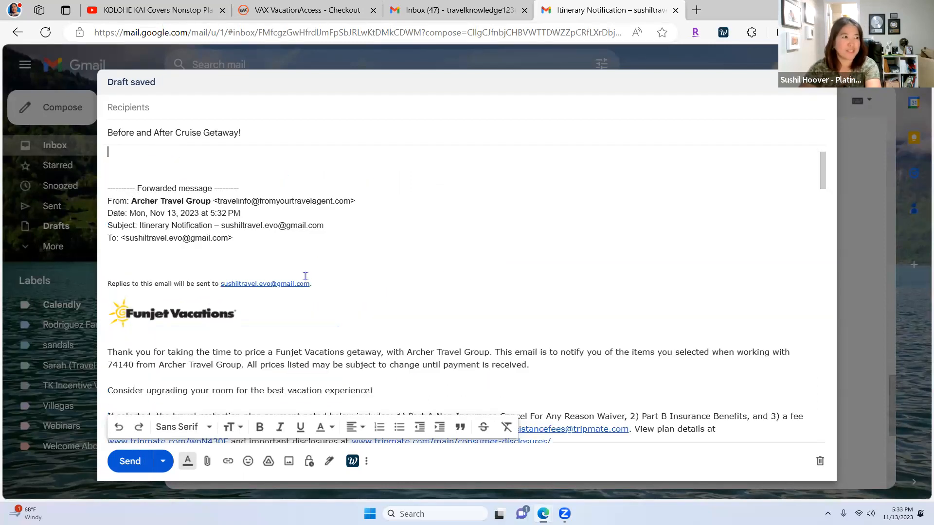
pyautogui.press('Return')
pyautogui.press('Return')
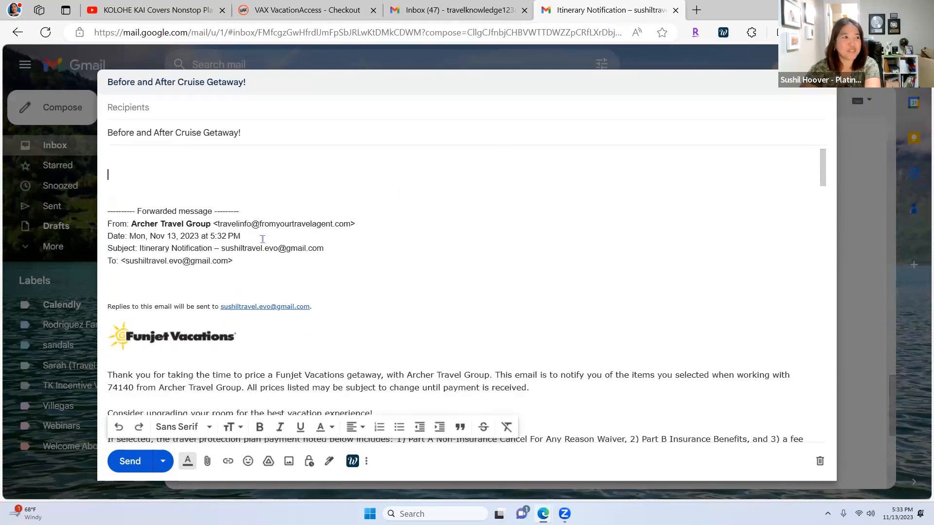
pyautogui.moveTo(259, 270); pyautogui.dragTo(108, 205)
pyautogui.press('BackSpace')
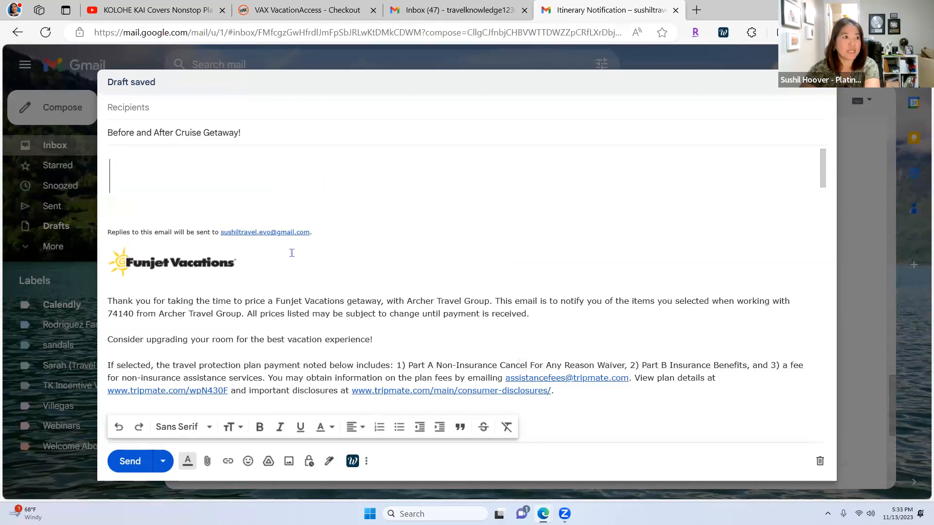
pyautogui.moveTo(238, 262); pyautogui.dragTo(109, 228)
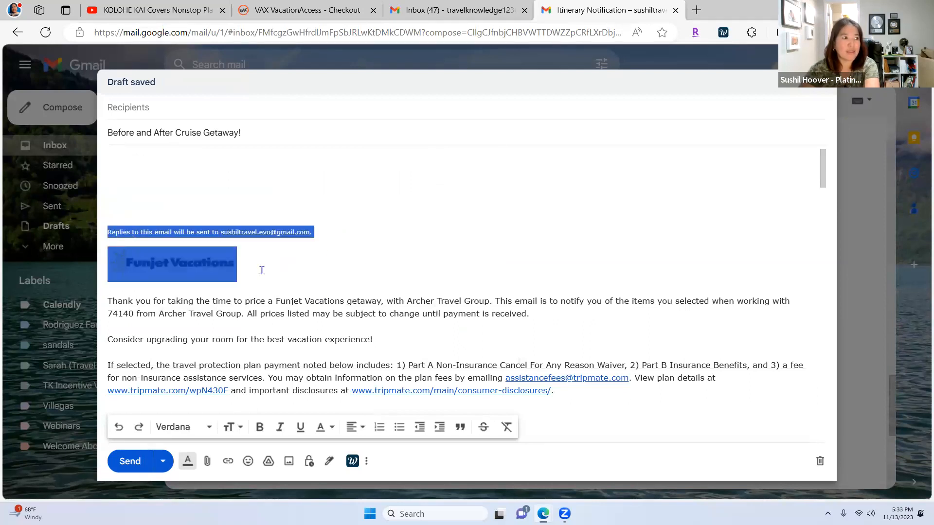
pyautogui.press('BackSpace')
pyautogui.press('BackSpace')
pyautogui.press('BackSpace')
pyautogui.press('BackSpace')
pyautogui.press('BackSpace')
pyautogui.press('BackSpace')
pyautogui.press('BackSpace')
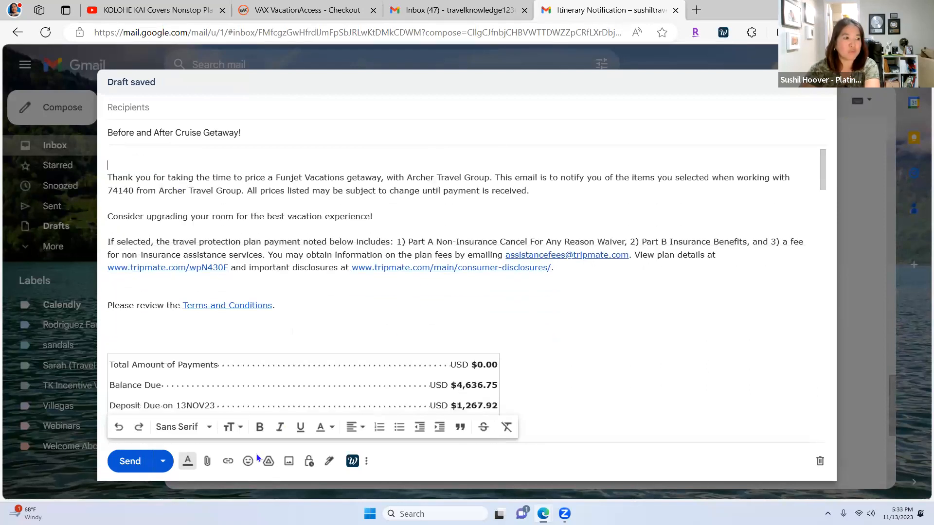
# Step: Start inserting a photo from the computer and browse Pictures, Documents and Attachments for the logo
pyautogui.click(288, 461)
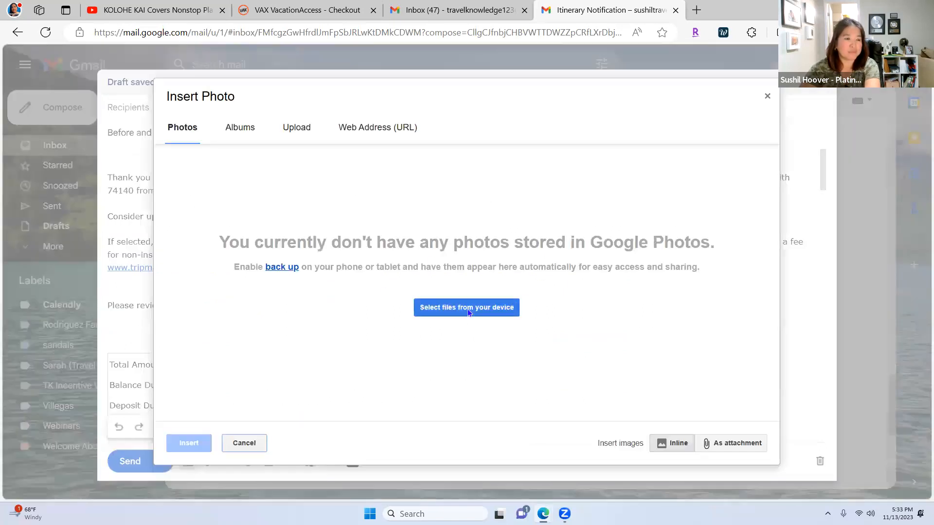
pyautogui.click(468, 308)
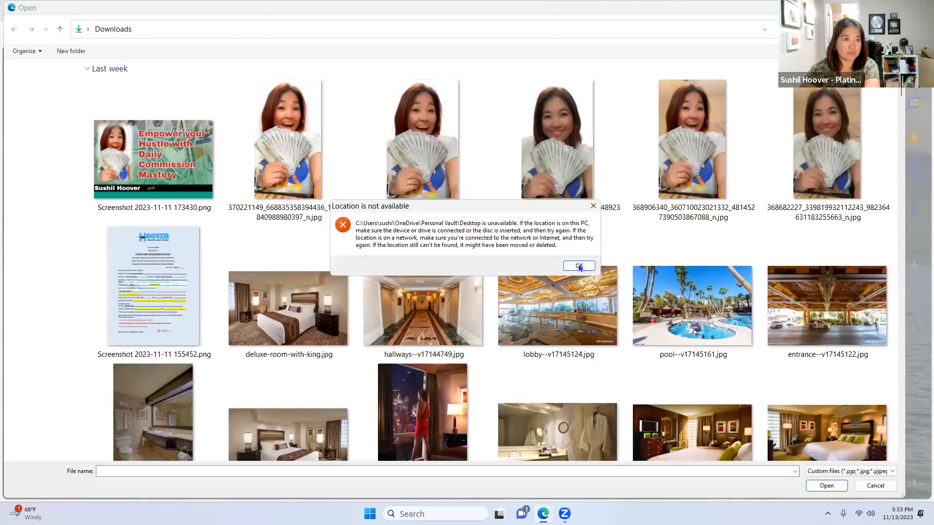
pyautogui.click(579, 265)
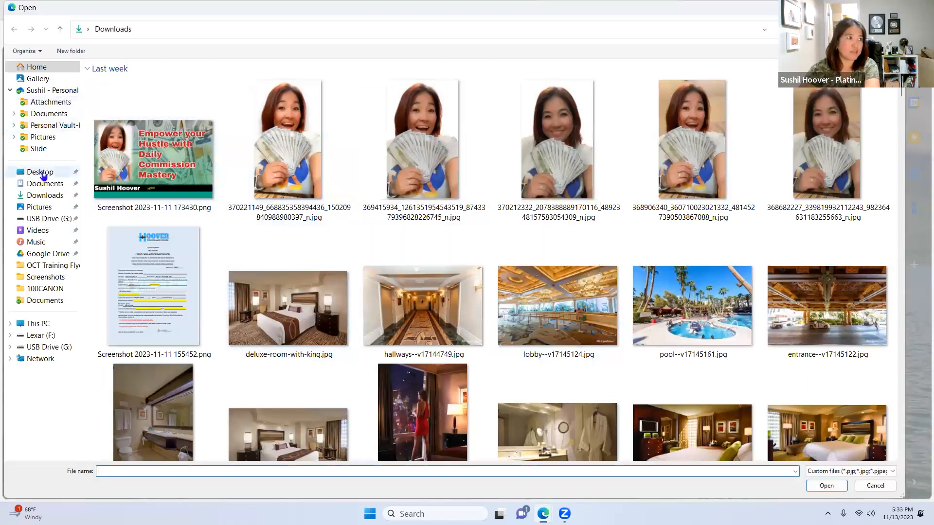
pyautogui.click(43, 137)
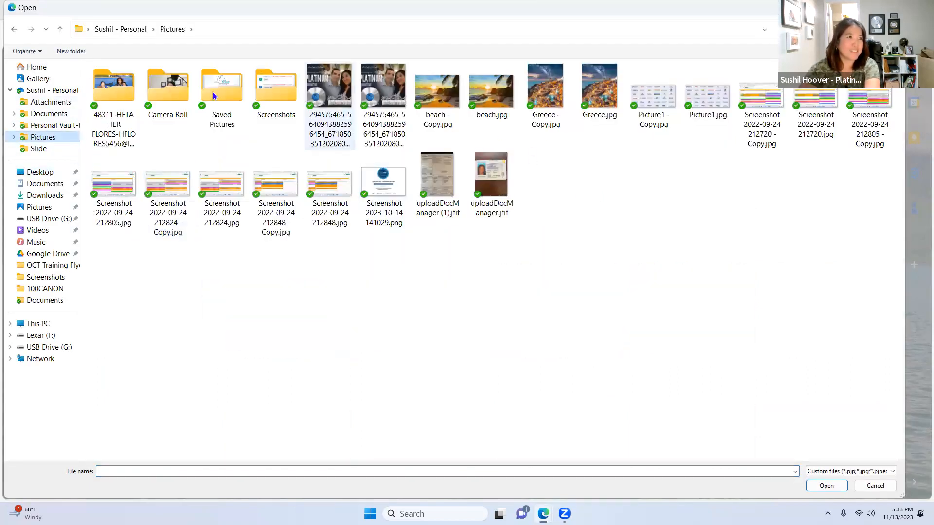
pyautogui.click(48, 114)
pyautogui.click(49, 104)
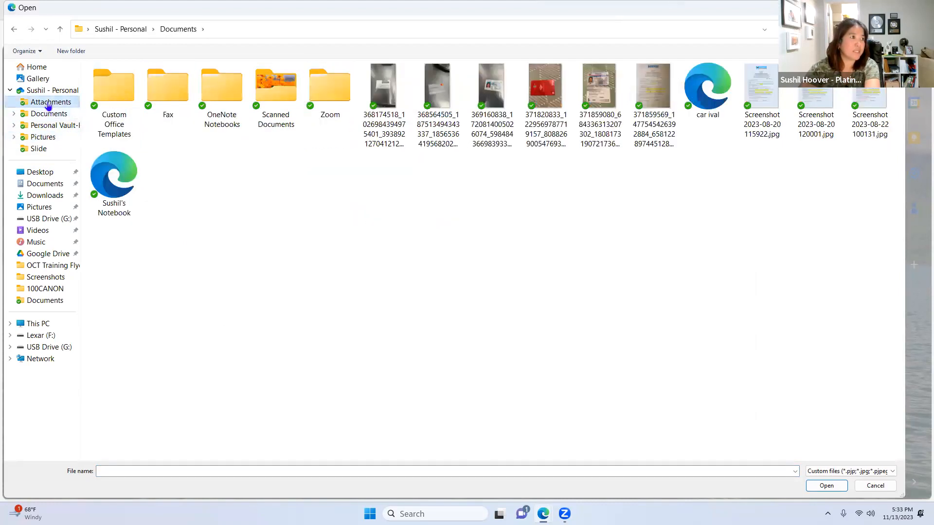
pyautogui.click(41, 138)
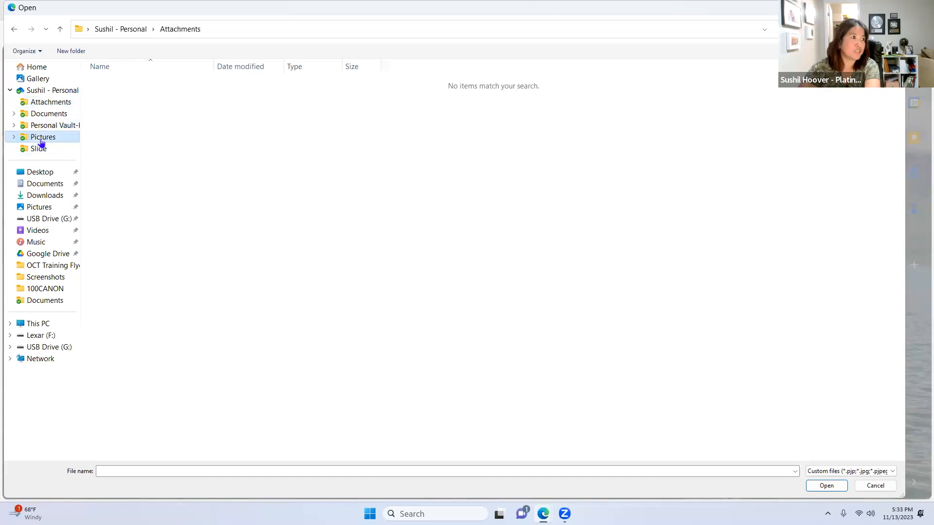
pyautogui.click(42, 176)
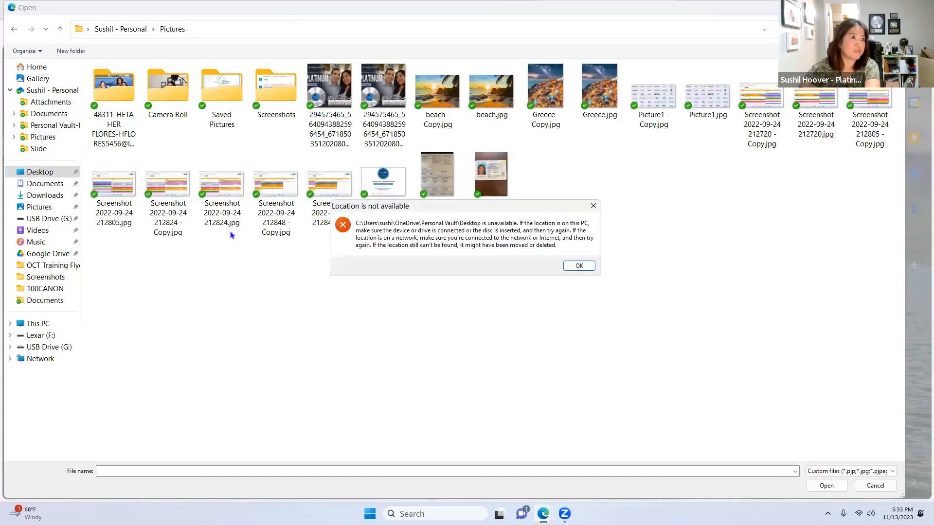
pyautogui.press('Return')
# Step: Insert Screenshot 2023-07-14 220730.jpg from the OneDrive Pictures folder into the draft
pyautogui.click(44, 196)
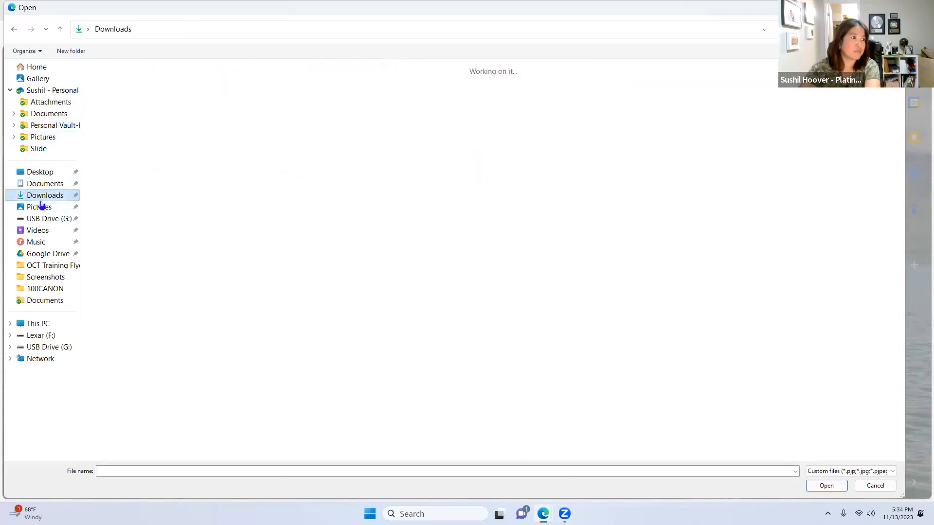
pyautogui.click(39, 209)
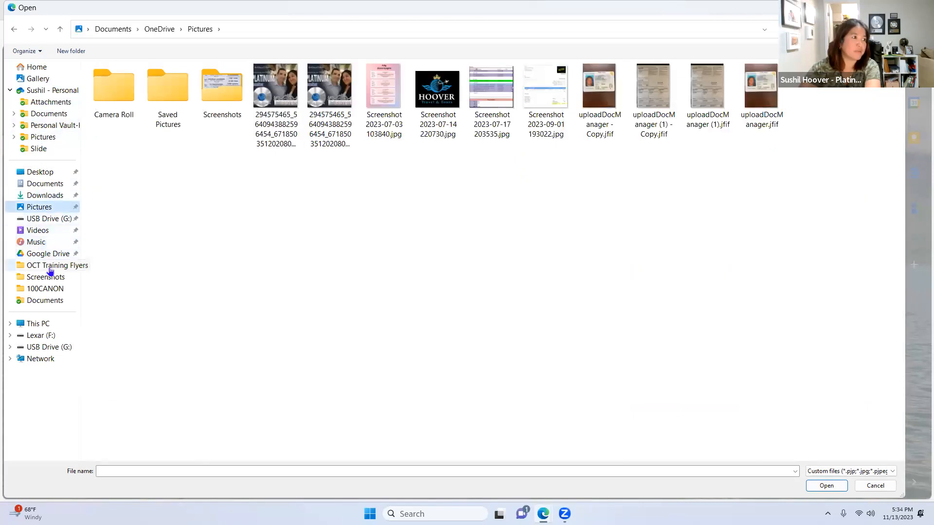
pyautogui.click(437, 92)
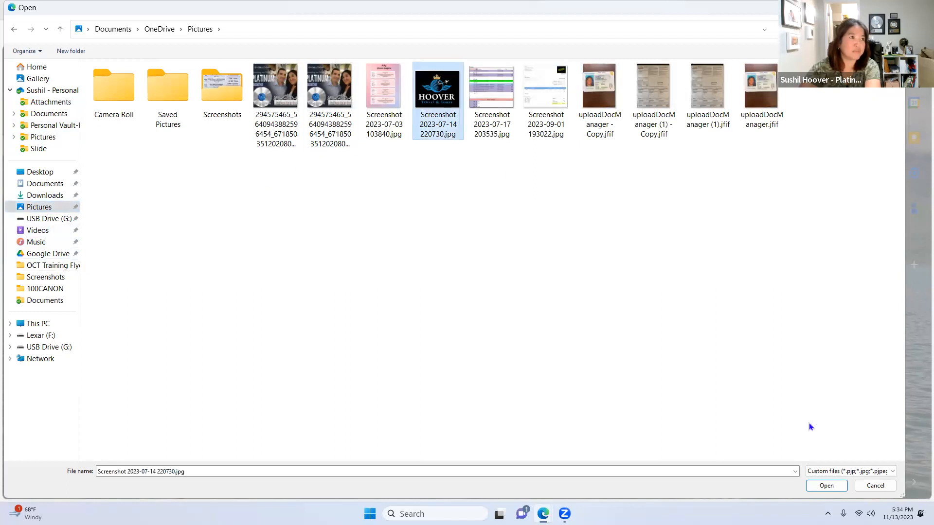
pyautogui.click(833, 489)
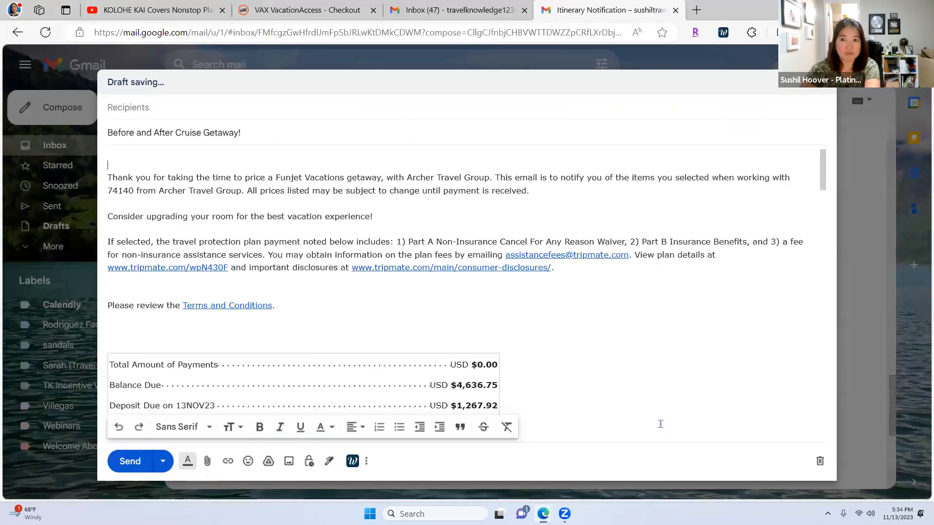
# Step: Shrink the inserted Hoover logo and add a blank line before the intro paragraph
pyautogui.scroll(-2, 333, 292)
pyautogui.click(433, 335)
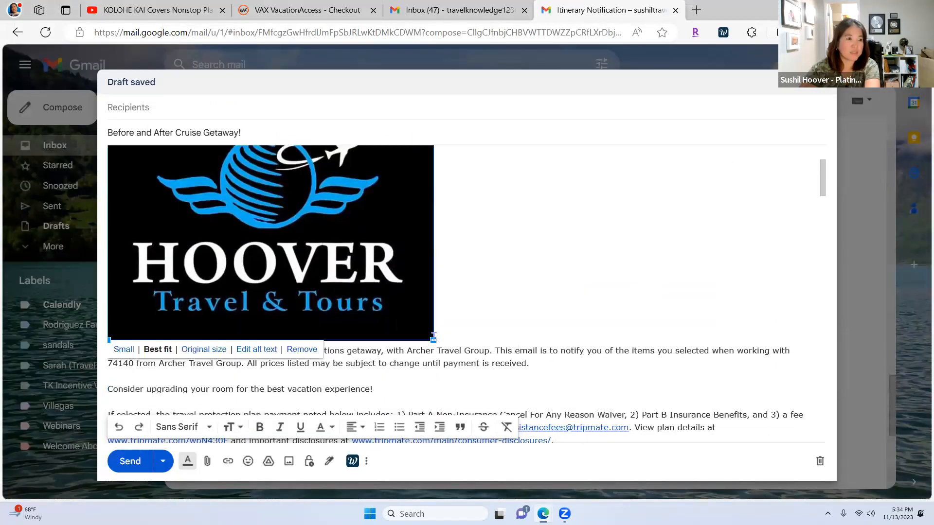
pyautogui.moveTo(433, 339); pyautogui.dragTo(157, 229)
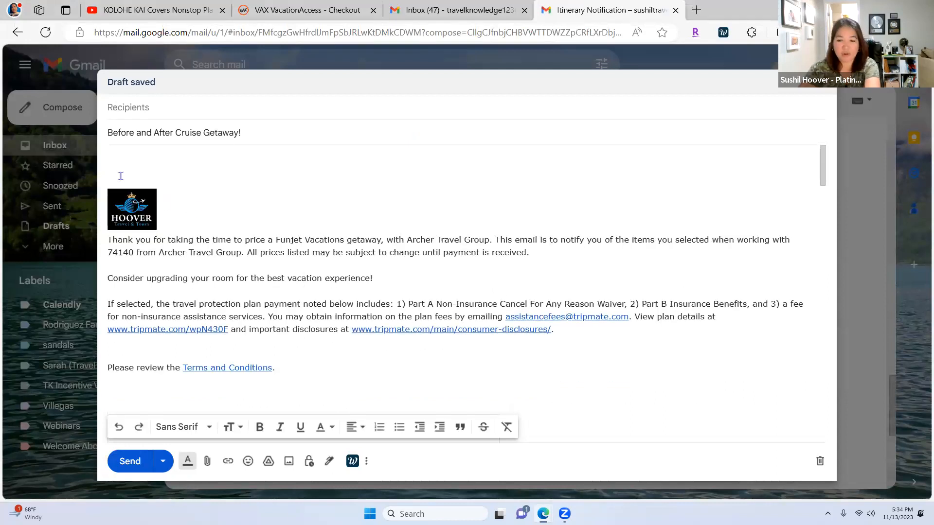
pyautogui.scroll(-1, 209, 185)
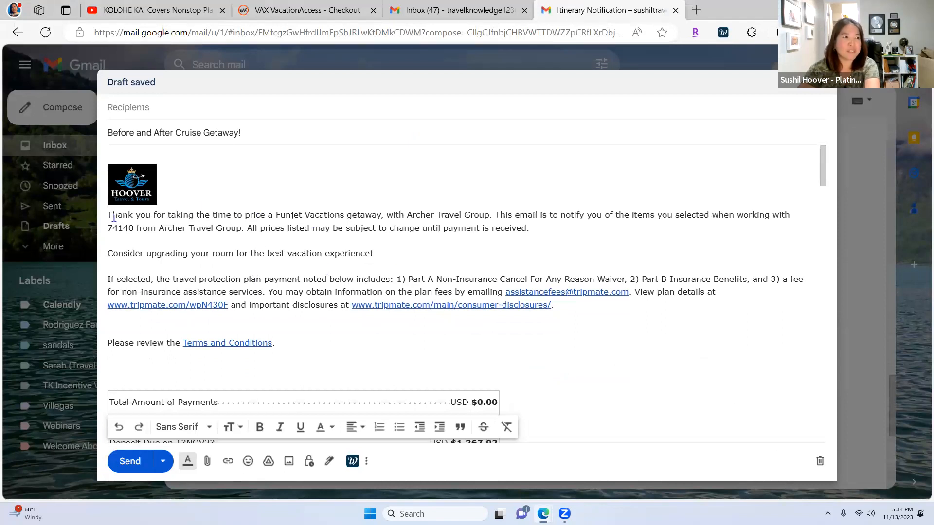
pyautogui.click(169, 212)
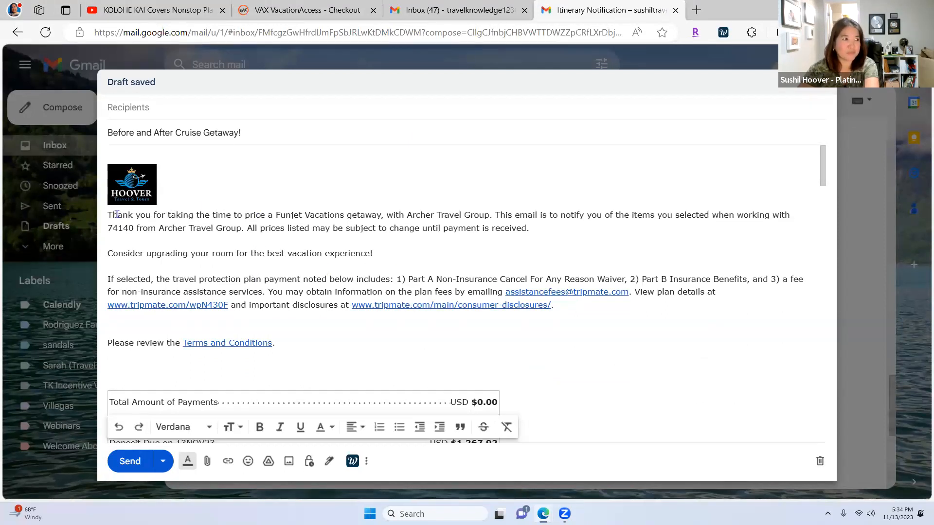
pyautogui.press('Return')
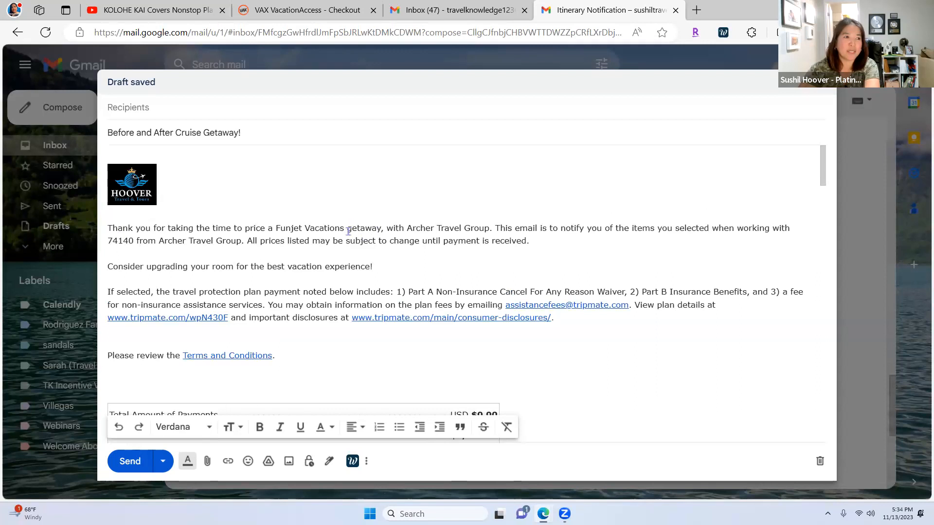
# Step: Replace 'Funjet Vacations' in the intro with 'PRE AND POST CRuise'
pyautogui.moveTo(343, 229); pyautogui.dragTo(277, 227)
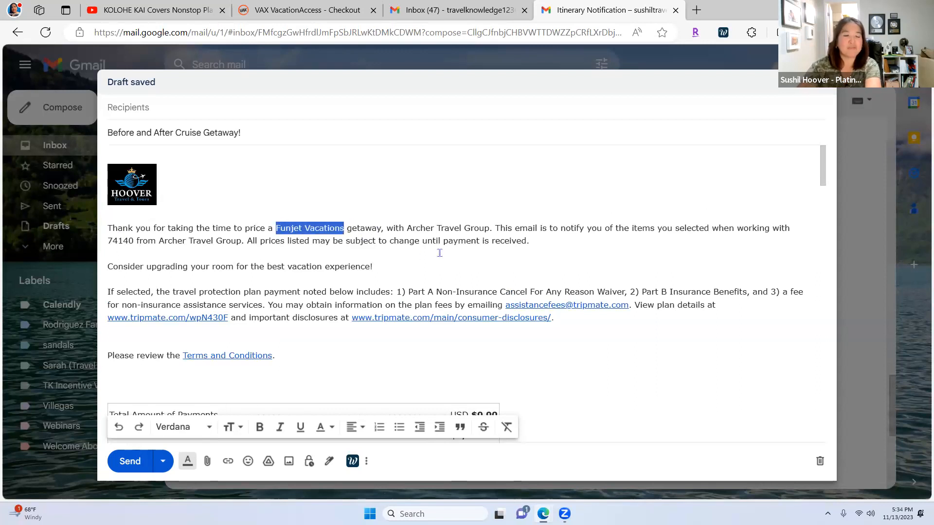
pyautogui.write('HOOVER')
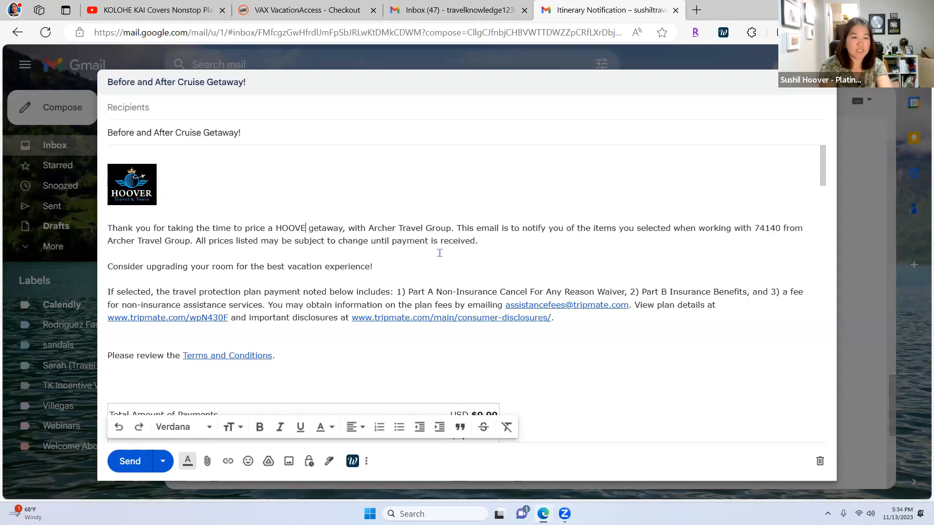
pyautogui.write(' Travel')
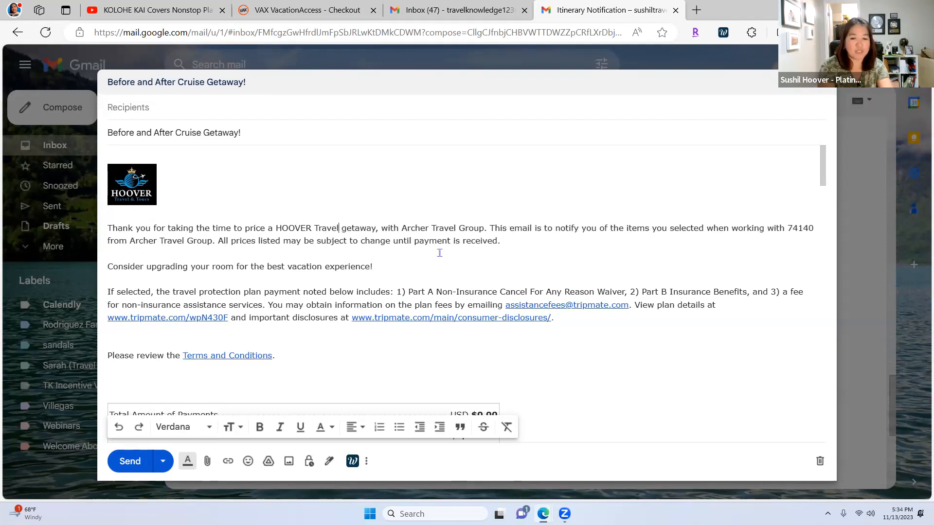
pyautogui.write(' & Tout')
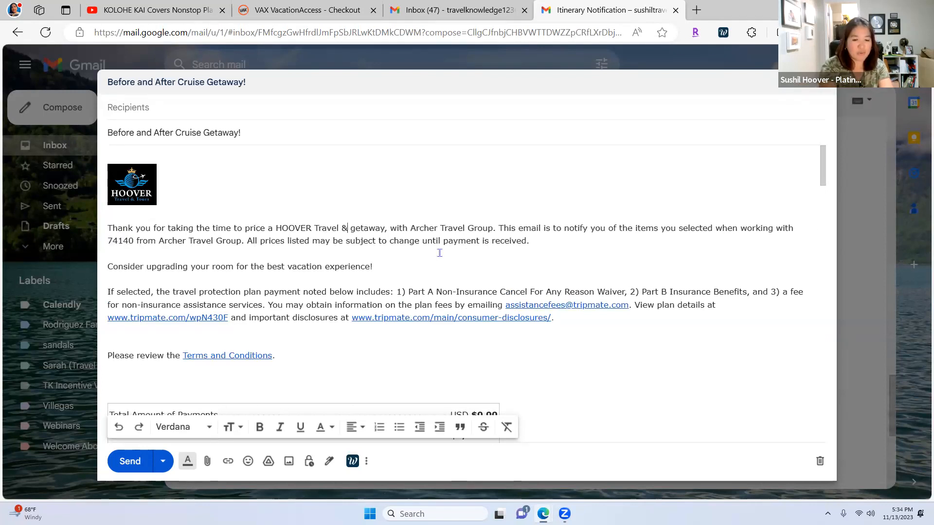
pyautogui.press('BackSpace')
pyautogui.press('BackSpace')
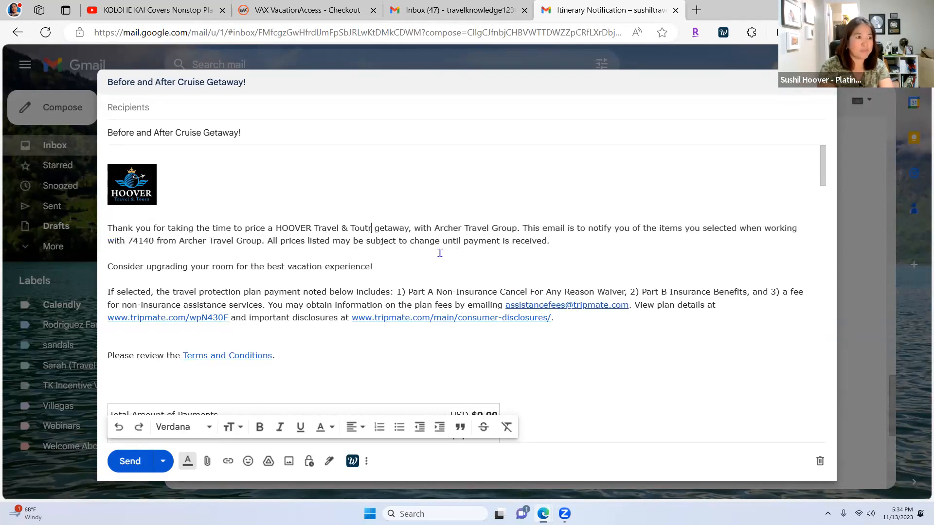
pyautogui.write('urs')
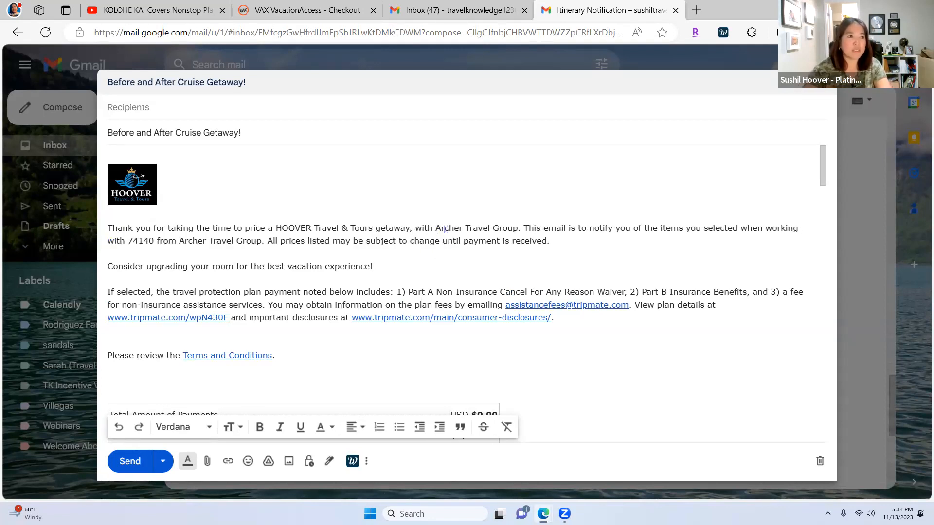
pyautogui.moveTo(374, 230); pyautogui.dragTo(275, 231)
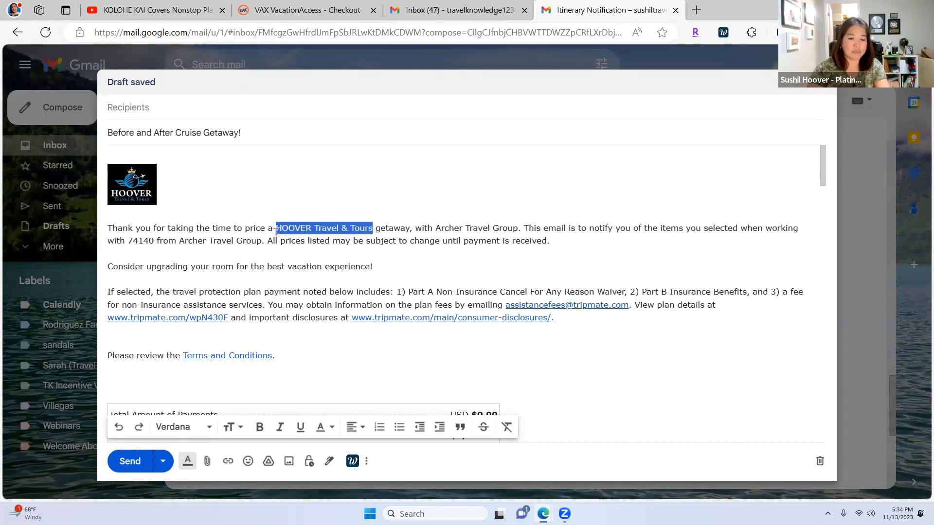
pyautogui.press('BackSpace')
pyautogui.write('PRE AND ')
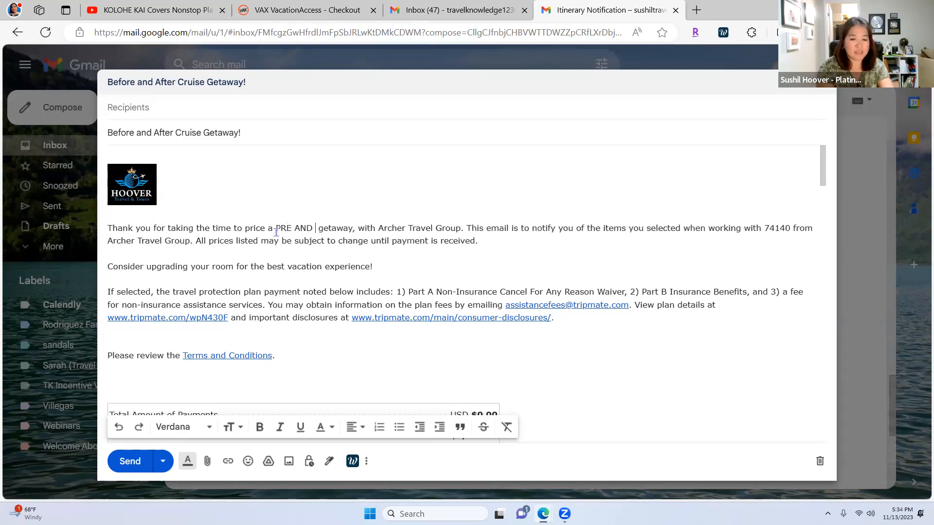
pyautogui.write('POST CR')
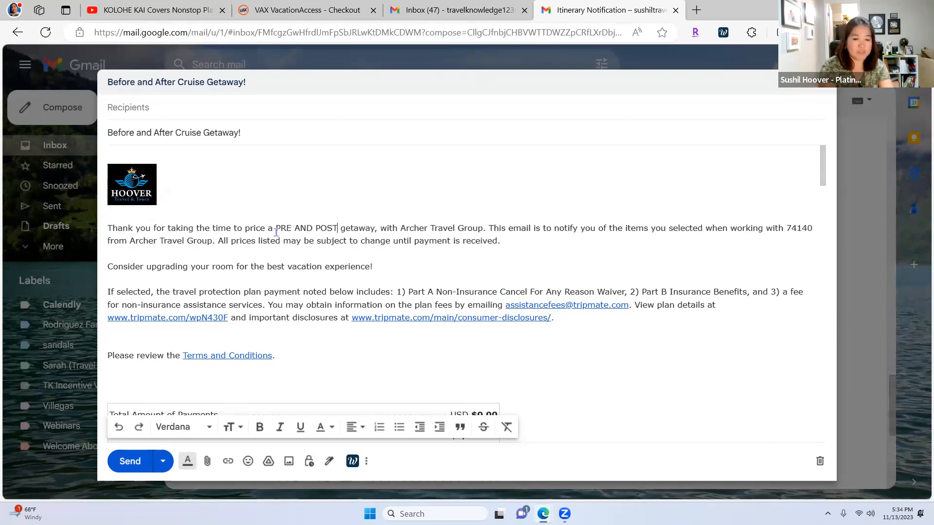
pyautogui.write('uise')
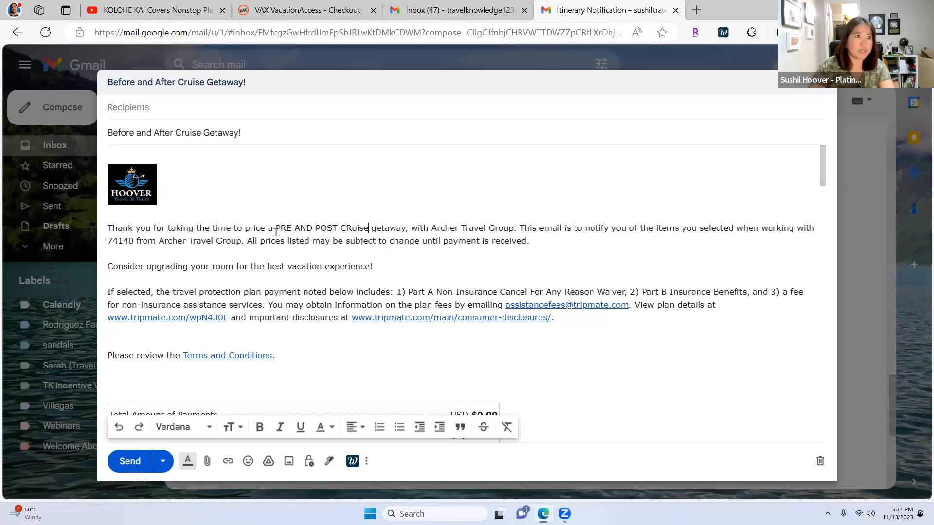
# Step: Replace 'Archer Travel Group' with 'HOOVER Travel & Tours' and the agent reference with the agent's first name
pyautogui.moveTo(433, 228); pyautogui.dragTo(517, 228)
pyautogui.write('HOOVER T')
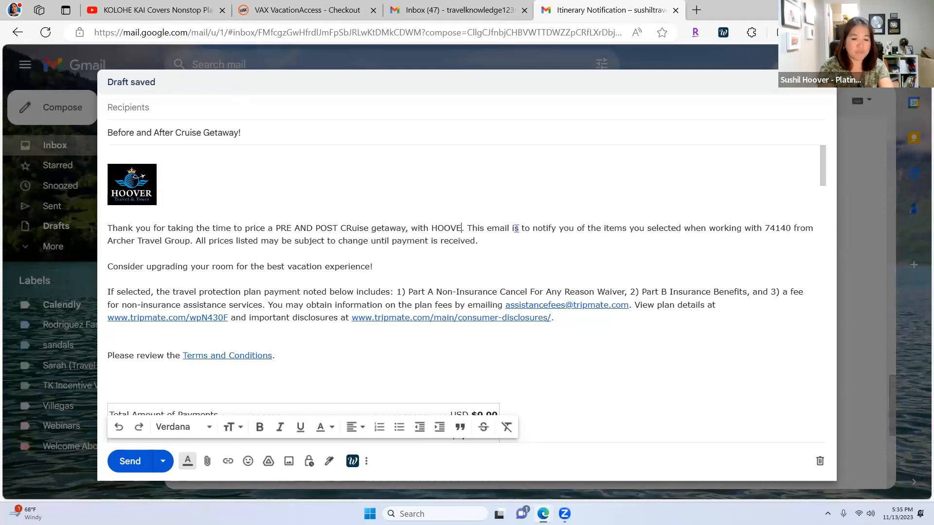
pyautogui.write('ravel &')
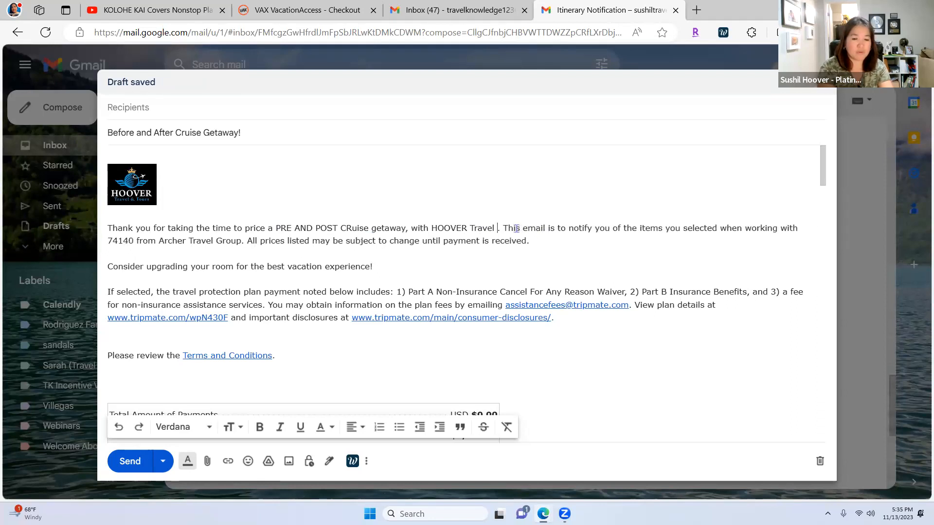
pyautogui.write(' Tours')
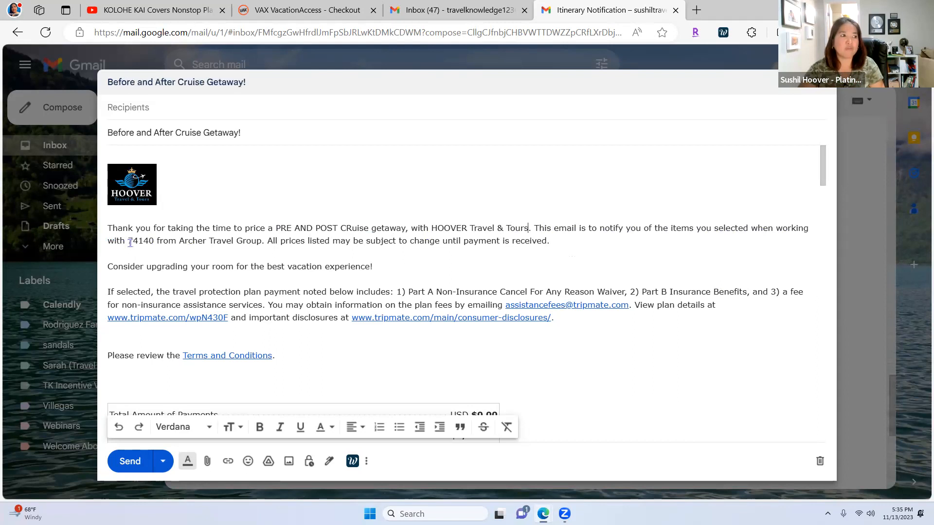
pyautogui.moveTo(185, 243); pyautogui.dragTo(262, 243)
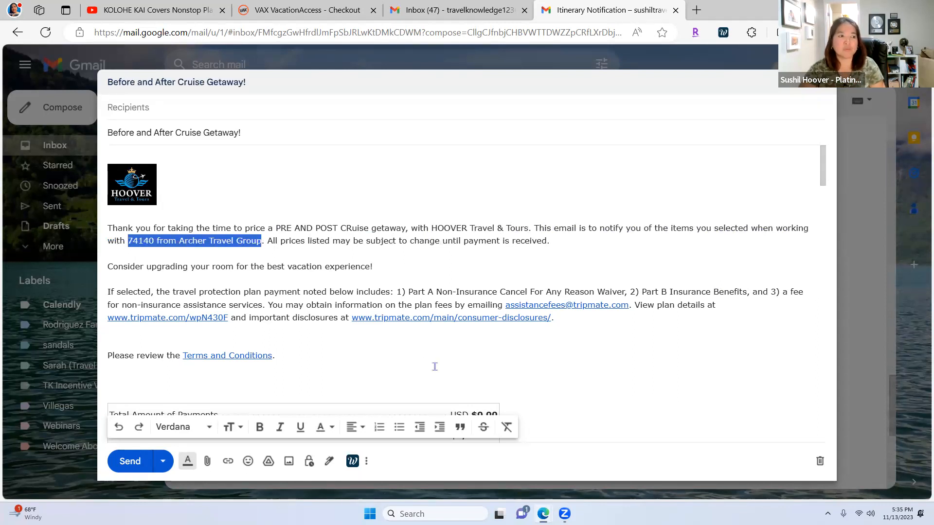
pyautogui.write('Sushil')
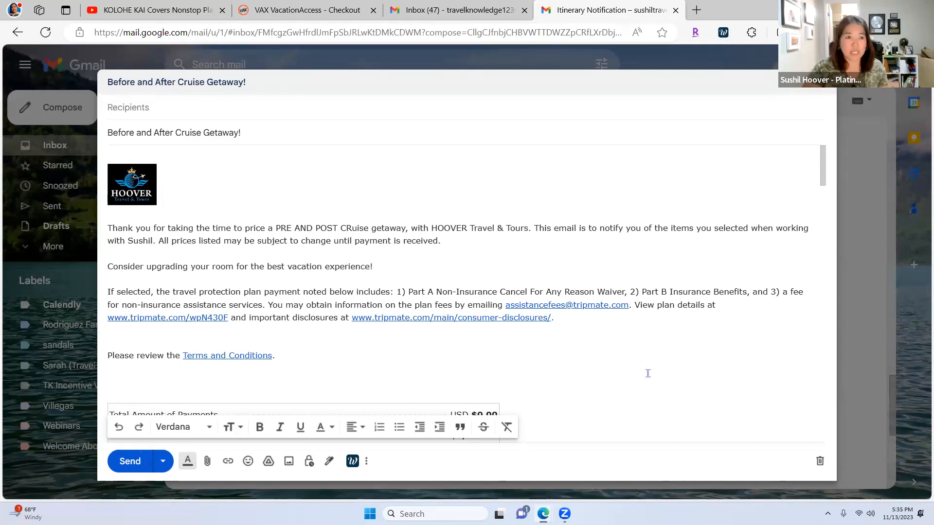
# Step: Change the payments table's Full Payment Due date from 29APR24 to 22APR24
pyautogui.scroll(-2, 642, 355)
pyautogui.click(598, 366)
pyautogui.scroll(-2, 598, 366)
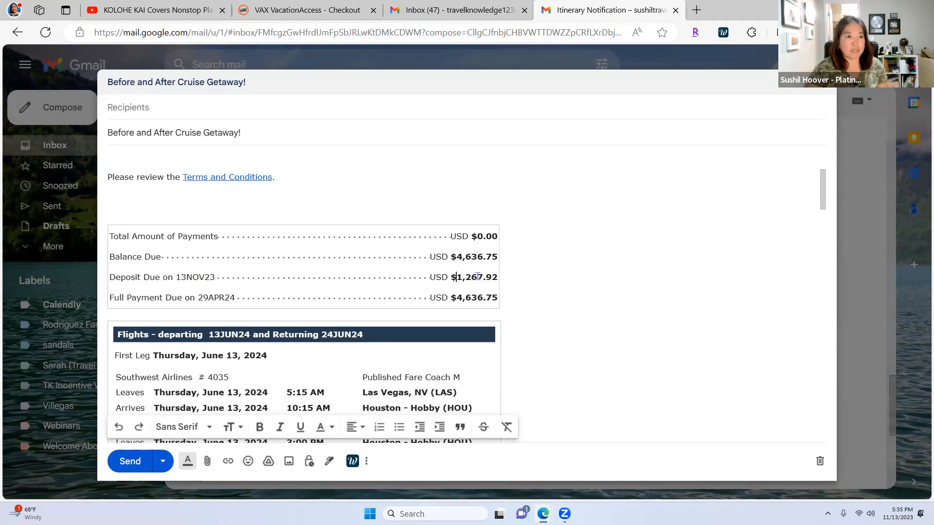
pyautogui.moveTo(456, 277); pyautogui.dragTo(497, 277)
pyautogui.moveTo(198, 298); pyautogui.dragTo(235, 299)
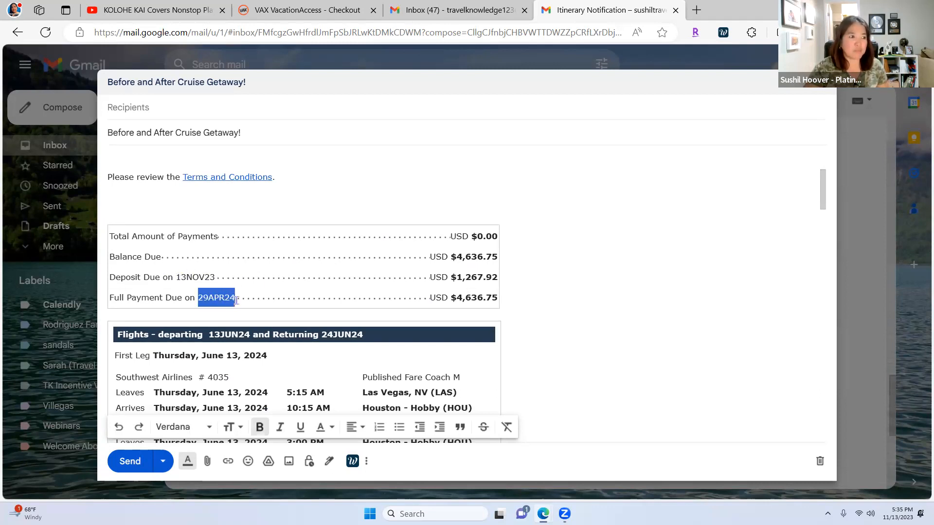
pyautogui.moveTo(456, 297); pyautogui.dragTo(501, 297)
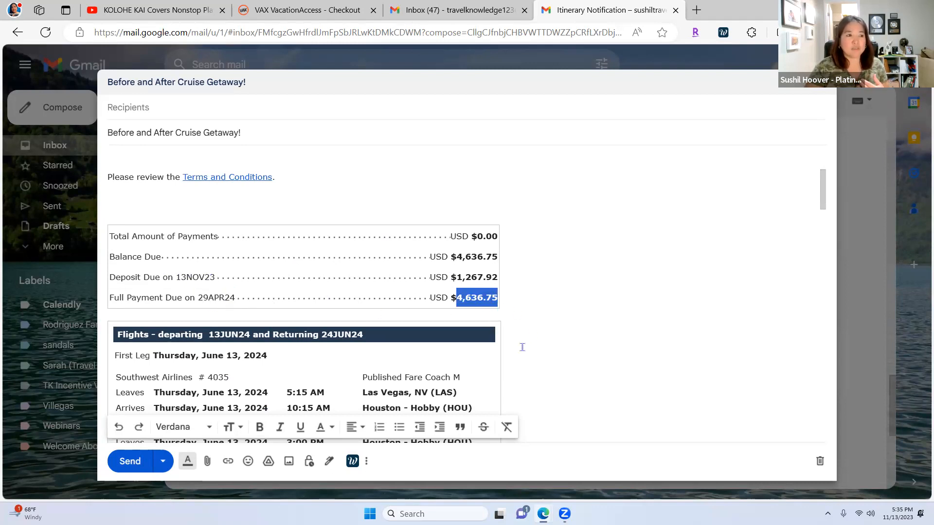
pyautogui.click(208, 300)
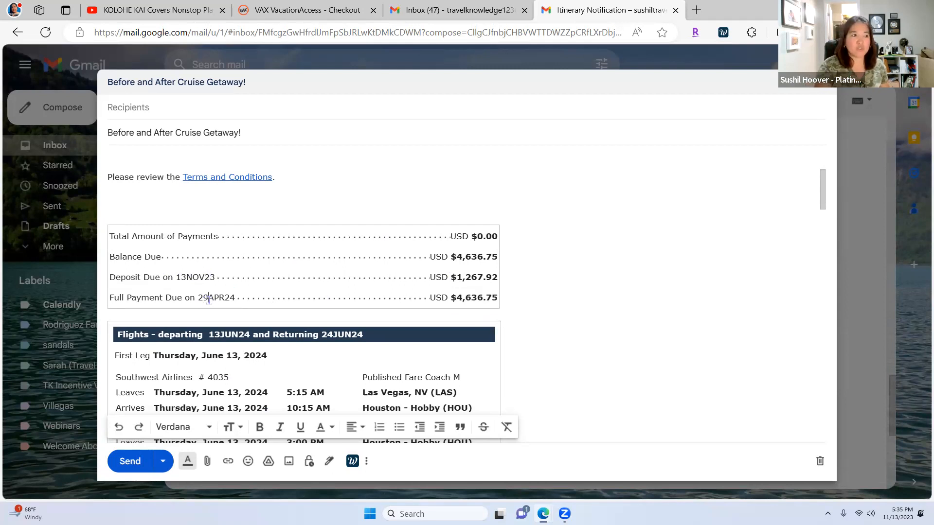
pyautogui.press('BackSpace')
pyautogui.press('BackSpace')
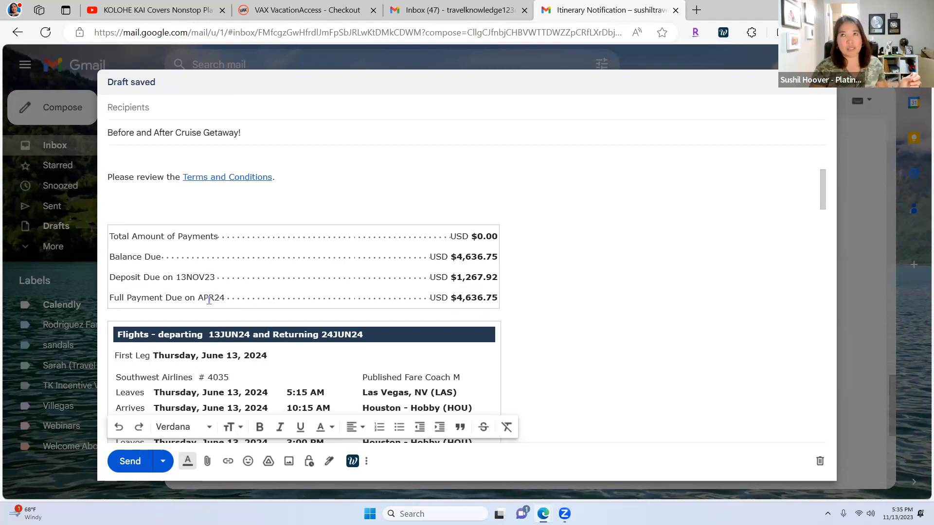
pyautogui.write('12')
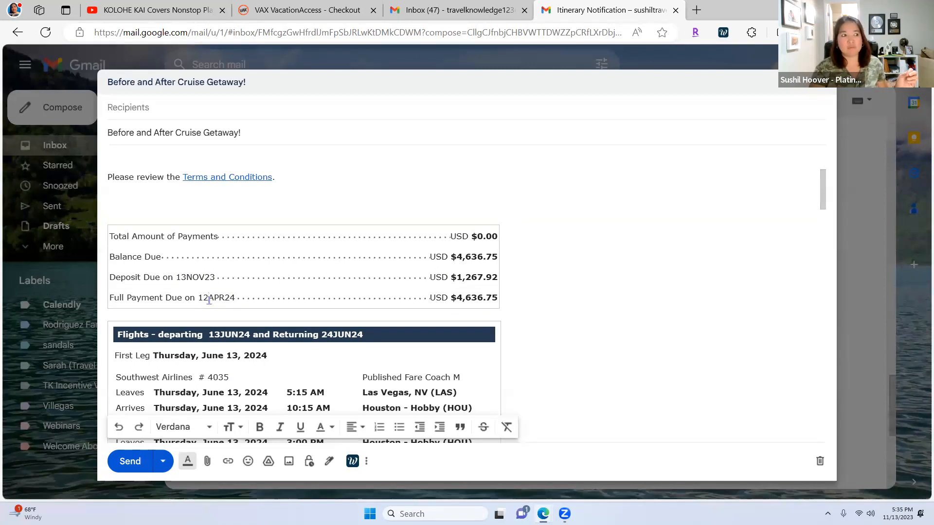
pyautogui.press('BackSpace')
pyautogui.press('BackSpace')
pyautogui.write('22')
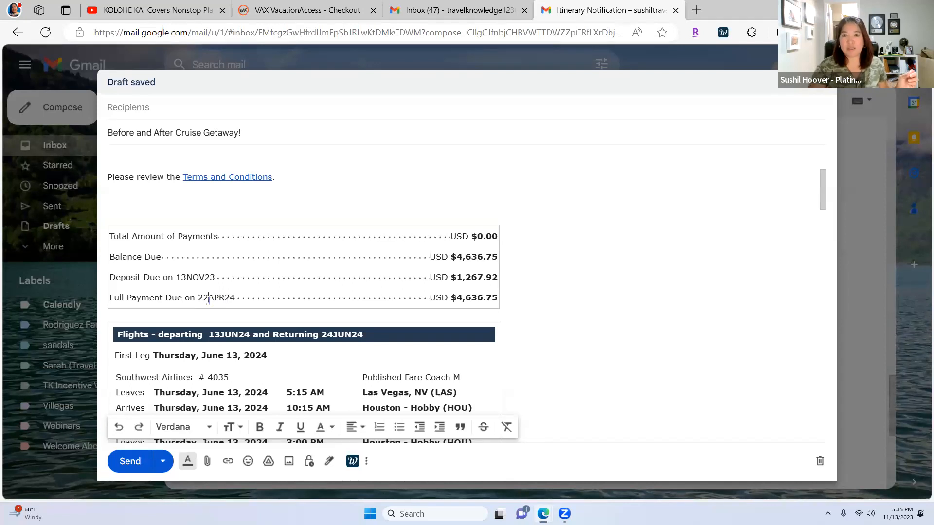
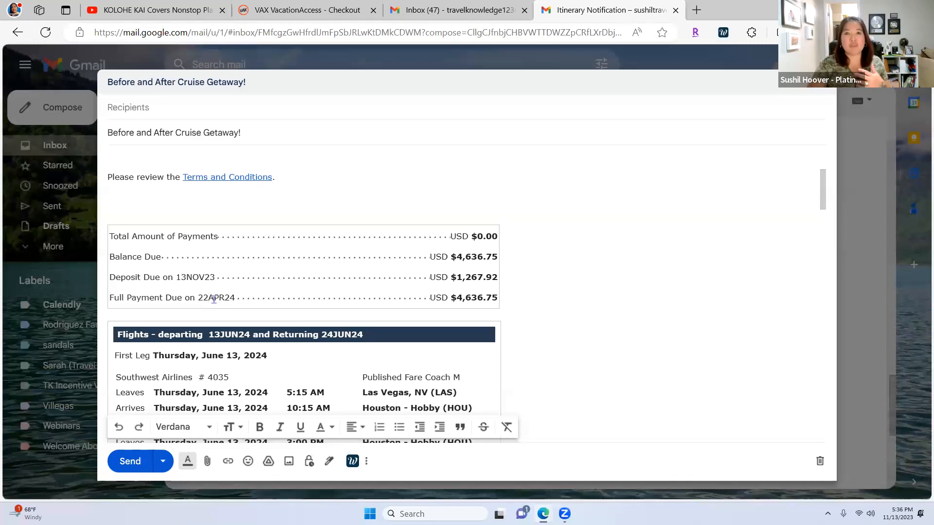
# Step: Delete flight numbers '# 4035' and '# 2157' from the first leg's Southwest flights
pyautogui.moveTo(198, 300); pyautogui.dragTo(235, 299)
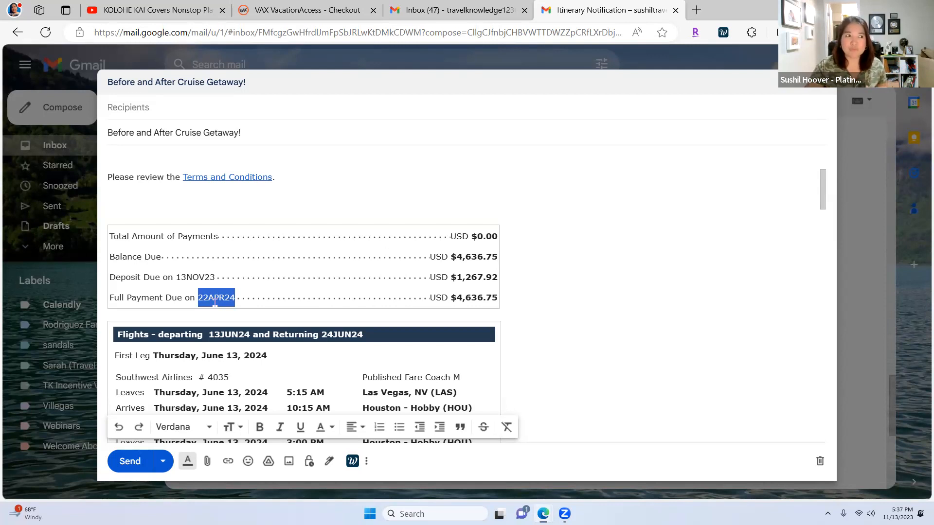
pyautogui.click(213, 299)
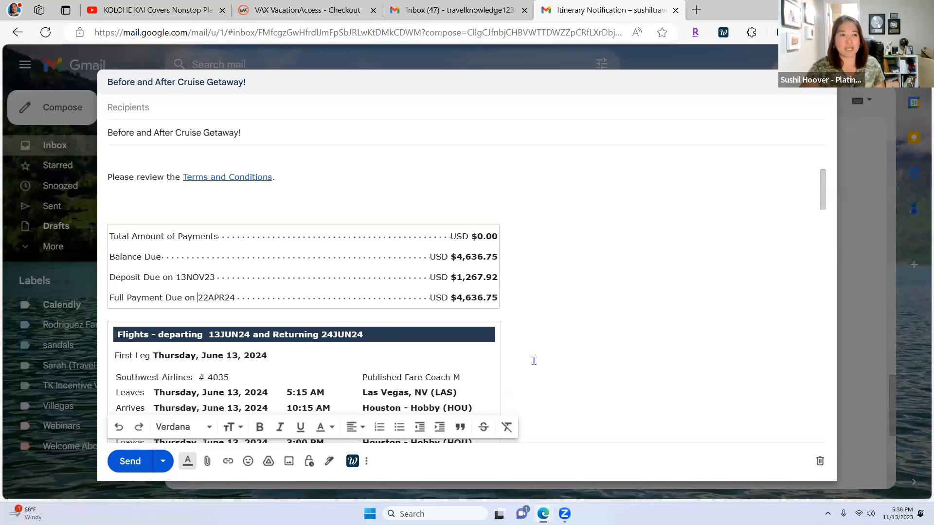
pyautogui.scroll(-2, 535, 364)
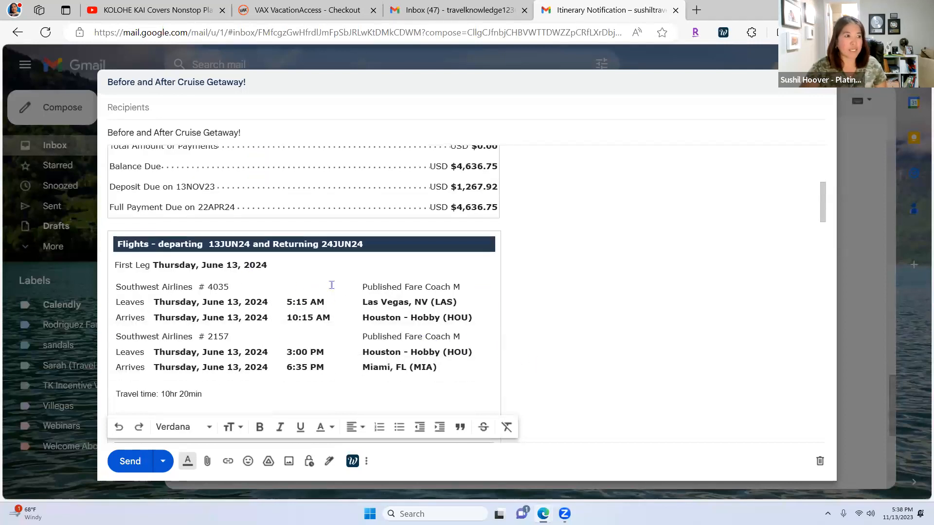
pyautogui.scroll(-1, 323, 284)
pyautogui.moveTo(229, 228); pyautogui.dragTo(198, 229)
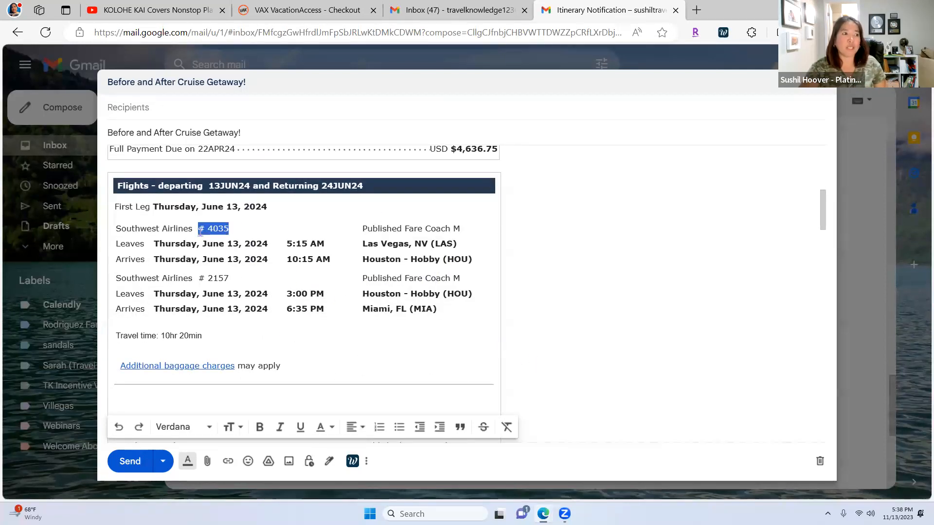
pyautogui.press('Delete')
pyautogui.moveTo(229, 278); pyautogui.dragTo(199, 278)
pyautogui.press('Delete')
# Step: Remove both 'Published Fare Coach M' fare codes from the first leg's flights
pyautogui.moveTo(470, 232); pyautogui.dragTo(362, 229)
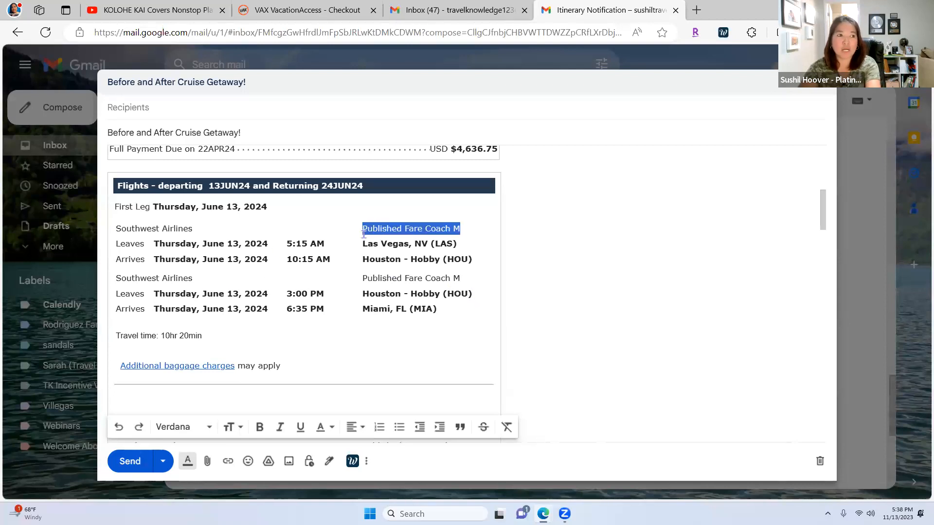
pyautogui.press('Delete')
pyautogui.scroll(4, 460, 268)
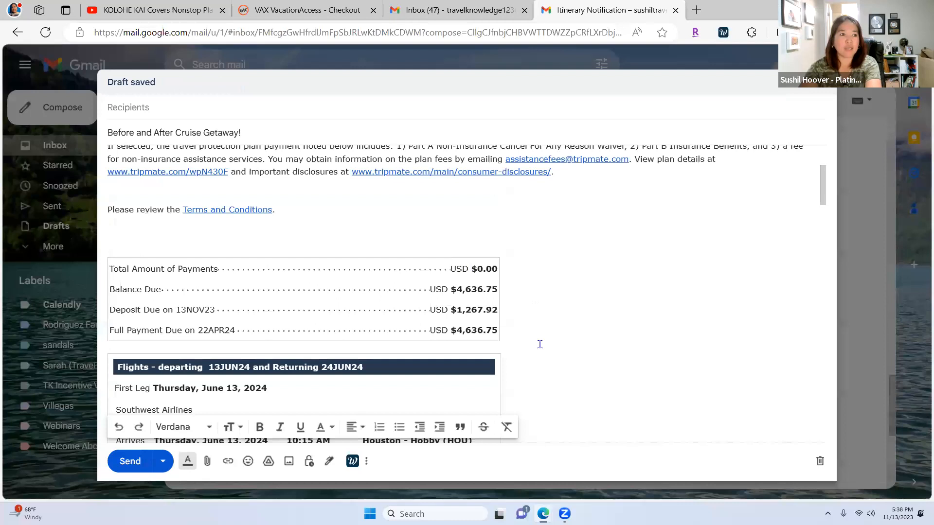
pyautogui.scroll(-2, 538, 346)
pyautogui.moveTo(461, 370); pyautogui.dragTo(362, 371)
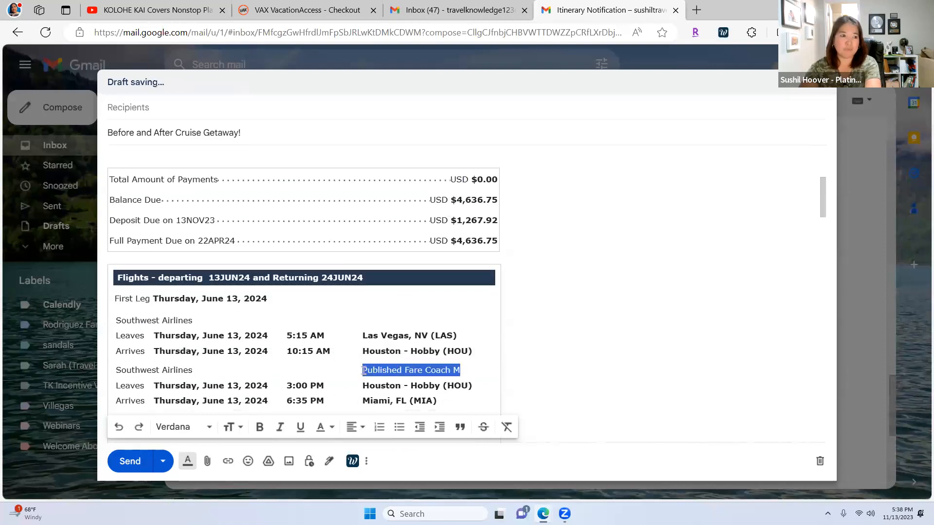
pyautogui.press('Delete')
pyautogui.scroll(-2, 512, 356)
pyautogui.scroll(-1, 511, 356)
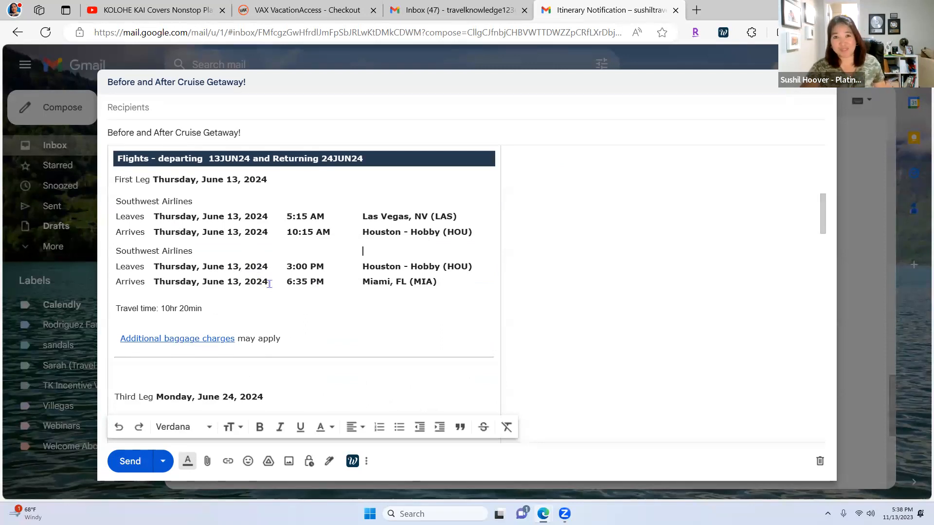
# Step: Delete return flight numbers '# 4820' and '# 1972' and both 'Published Fare Coach O' codes
pyautogui.scroll(-2, 319, 300)
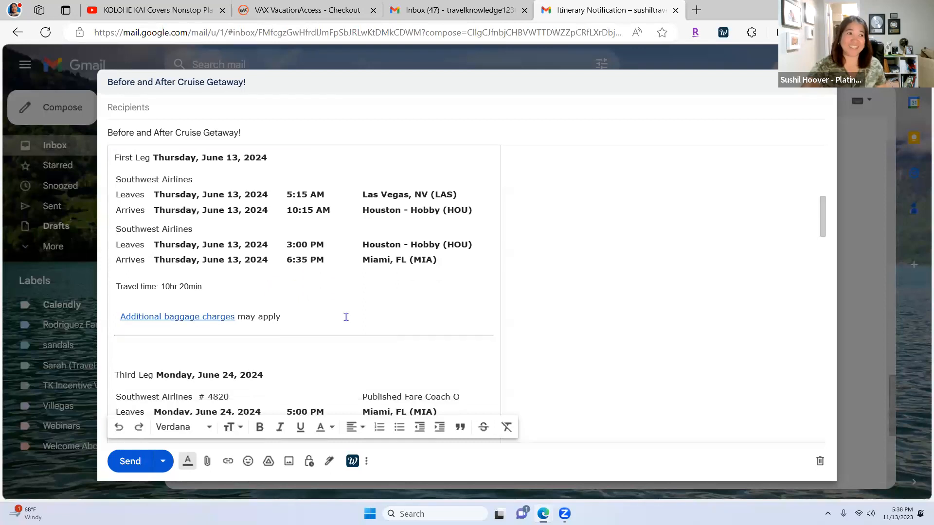
pyautogui.scroll(-1, 422, 319)
pyautogui.moveTo(230, 301); pyautogui.dragTo(199, 302)
pyautogui.press('BackSpace')
pyautogui.click(476, 300)
pyautogui.moveTo(461, 300); pyautogui.dragTo(364, 299)
pyautogui.press('BackSpace')
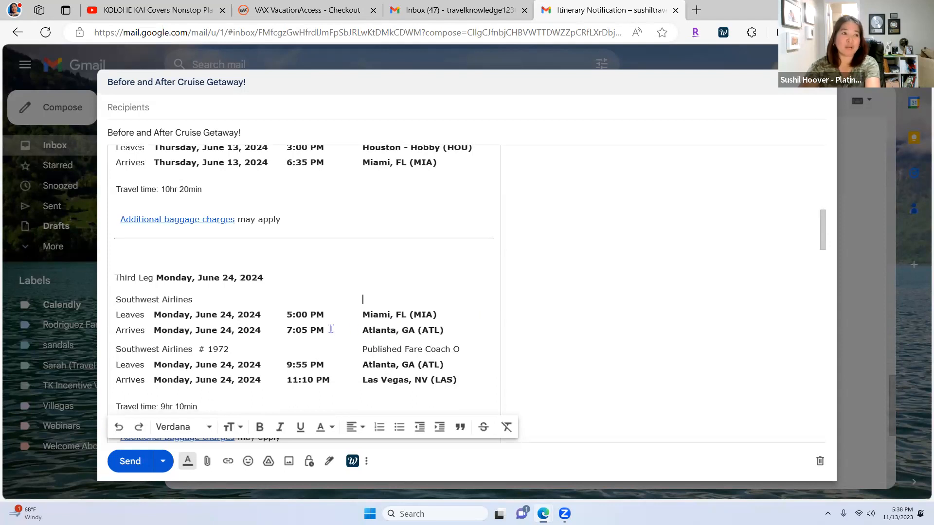
pyautogui.moveTo(230, 349); pyautogui.dragTo(197, 350)
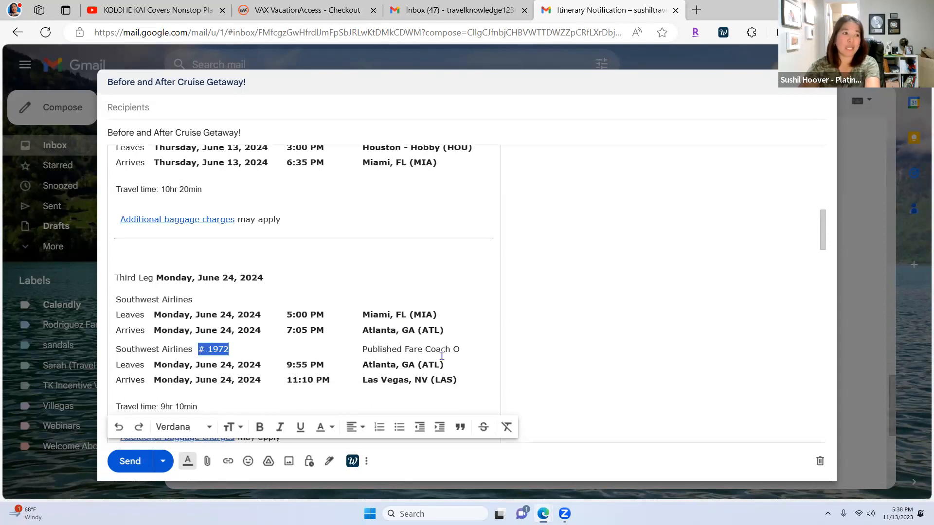
pyautogui.press('BackSpace')
pyautogui.moveTo(457, 349); pyautogui.dragTo(357, 350)
pyautogui.press('BackSpace')
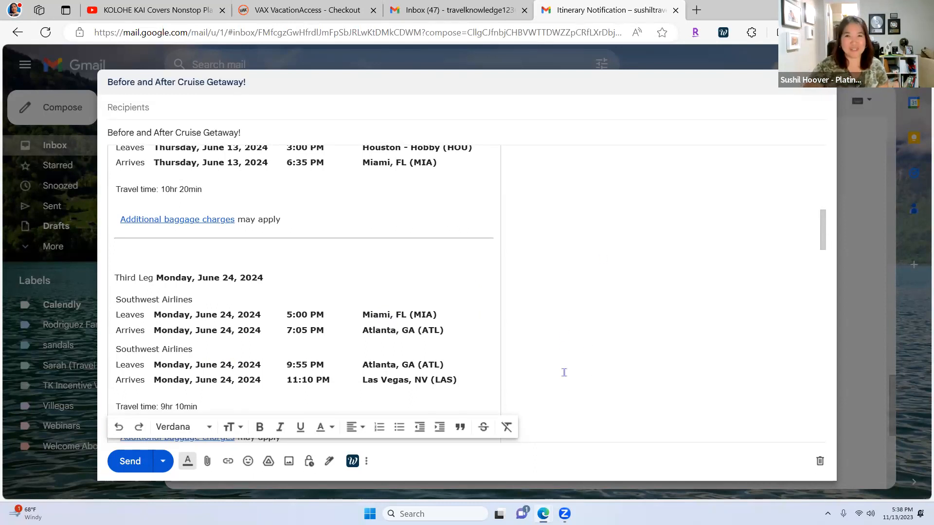
pyautogui.scroll(-3, 535, 350)
pyautogui.scroll(-1, 541, 360)
pyautogui.scroll(-1, 535, 365)
pyautogui.scroll(-3, 533, 367)
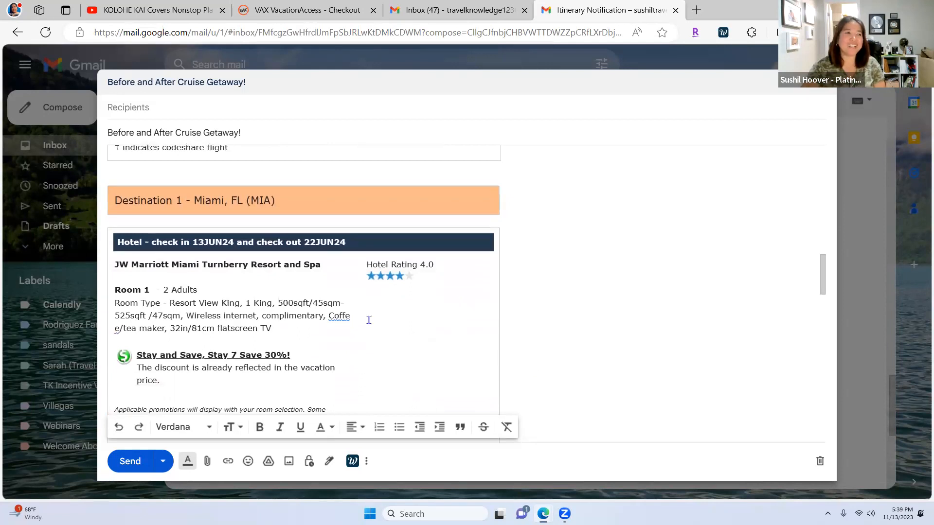
pyautogui.click(347, 316)
pyautogui.click(358, 337)
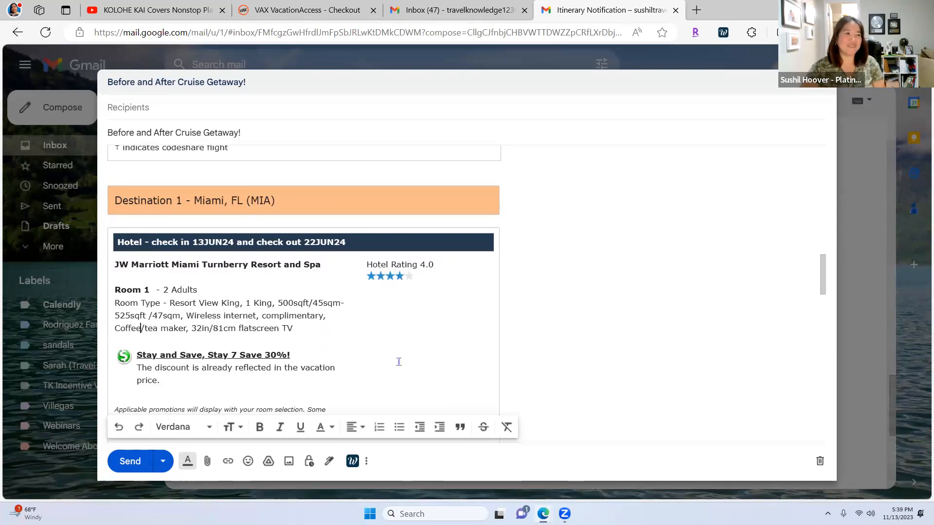
pyautogui.scroll(-7, 399, 362)
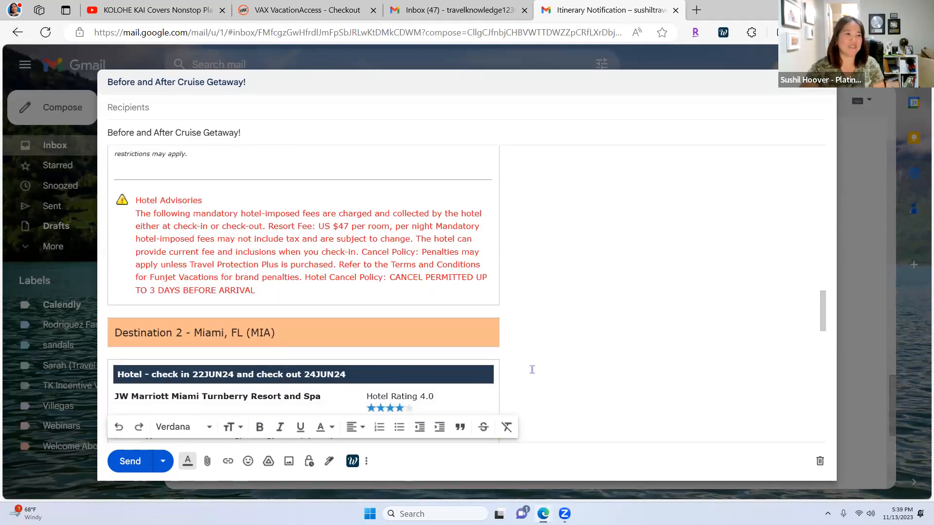
pyautogui.scroll(-3, 534, 371)
pyautogui.click(342, 331)
pyautogui.click(352, 354)
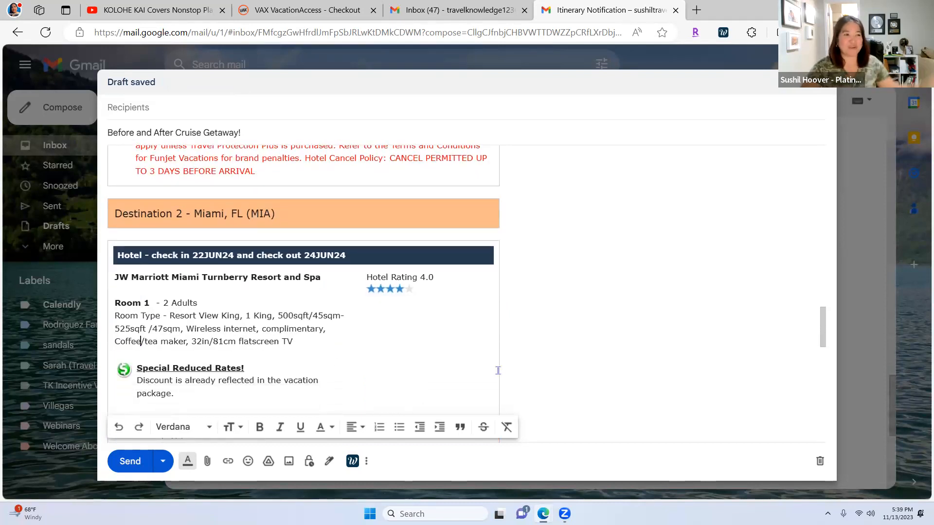
pyautogui.scroll(-4, 578, 363)
pyautogui.scroll(-5, 578, 363)
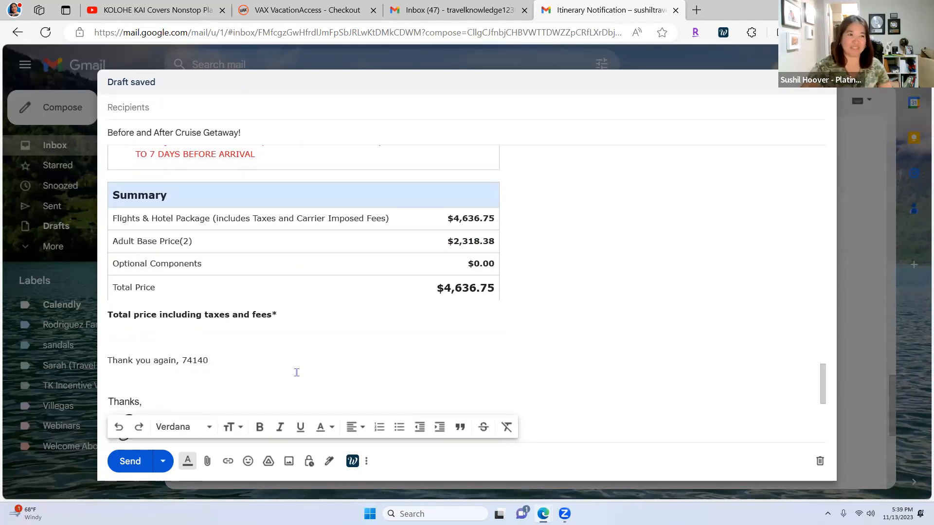
pyautogui.scroll(-1, 299, 370)
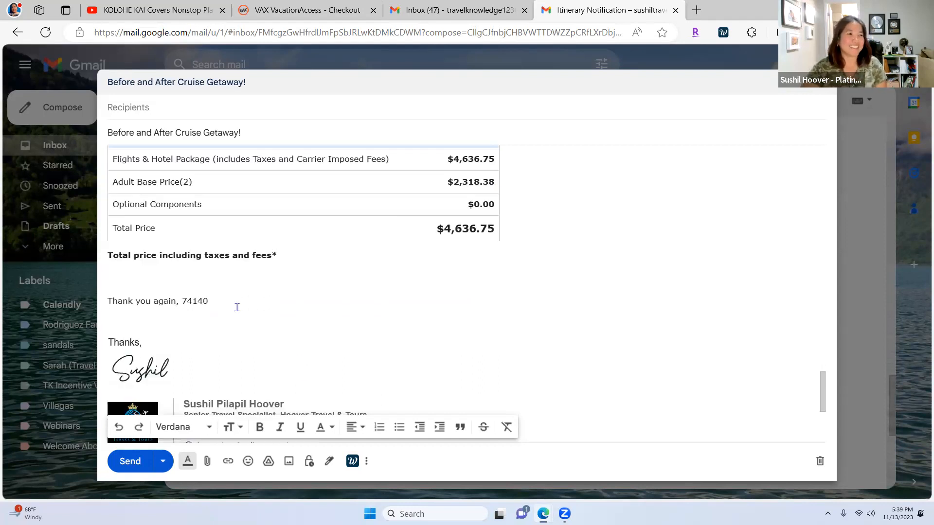
pyautogui.scroll(3, 596, 342)
pyautogui.scroll(8, 591, 345)
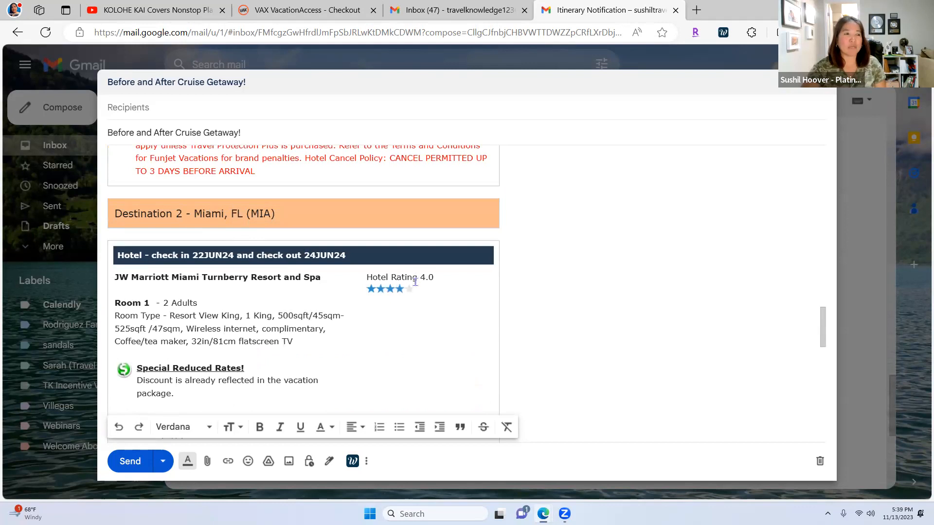
pyautogui.scroll(3, 438, 292)
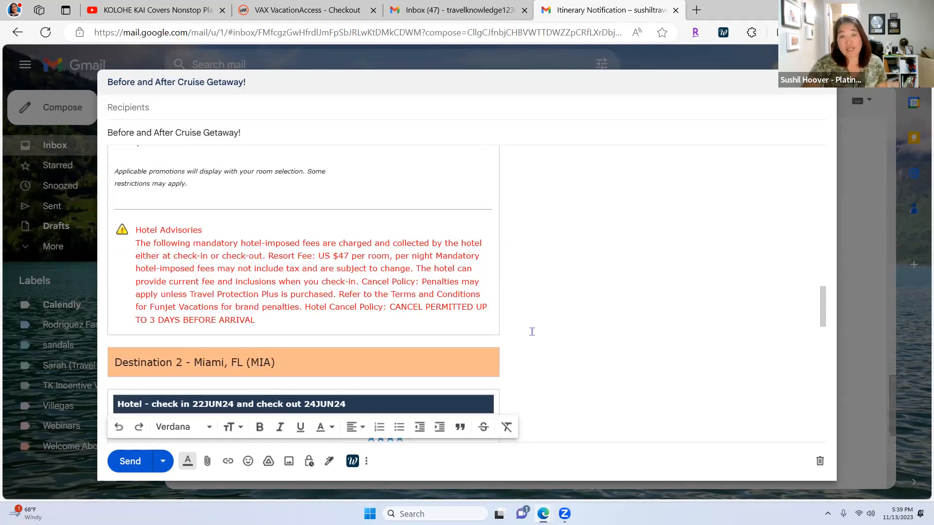
pyautogui.scroll(-6, 499, 326)
pyautogui.scroll(-5, 499, 333)
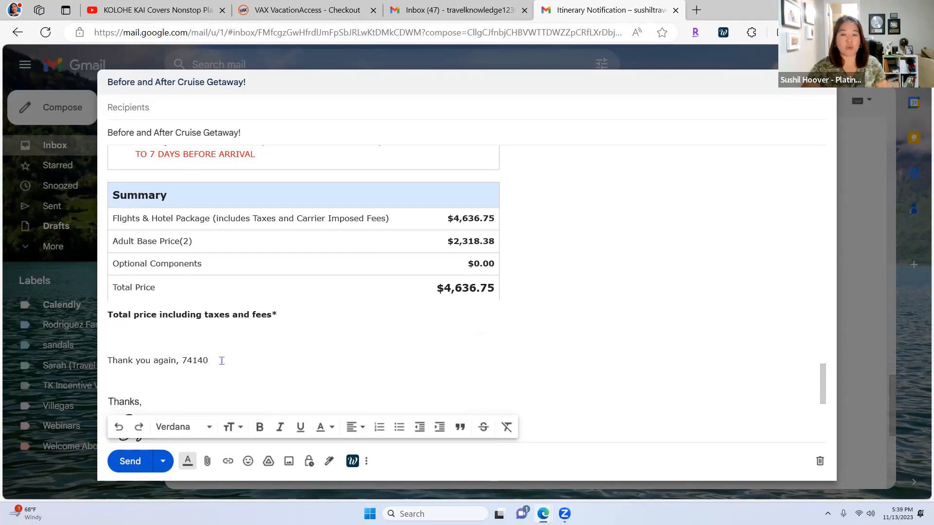
# Step: Delete the 'Thank you again' reference-number line and the empty lines above 'Thanks,'
pyautogui.moveTo(222, 360); pyautogui.dragTo(107, 361)
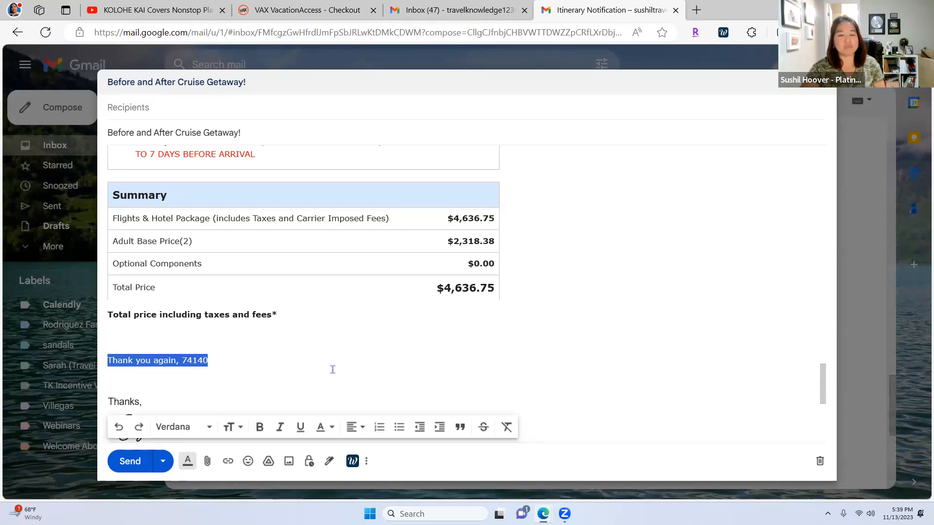
pyautogui.press('BackSpace')
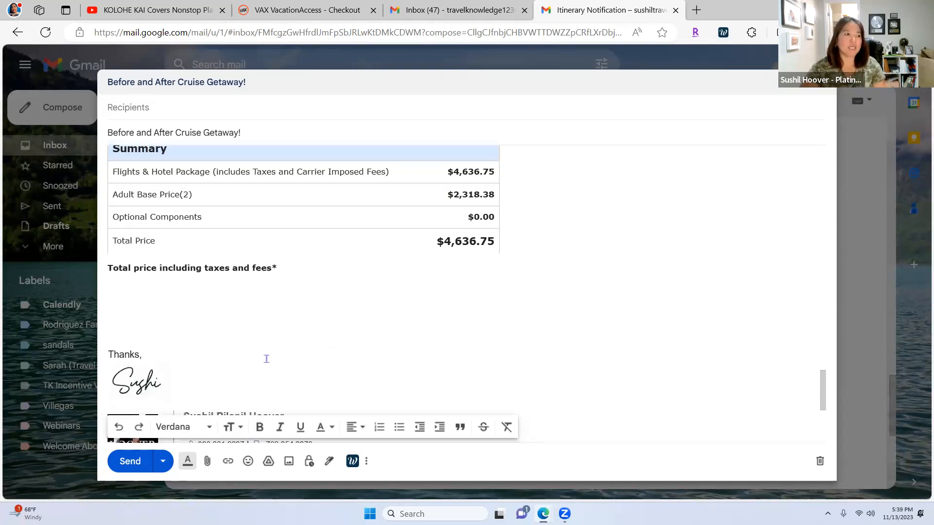
pyautogui.scroll(-3, 267, 359)
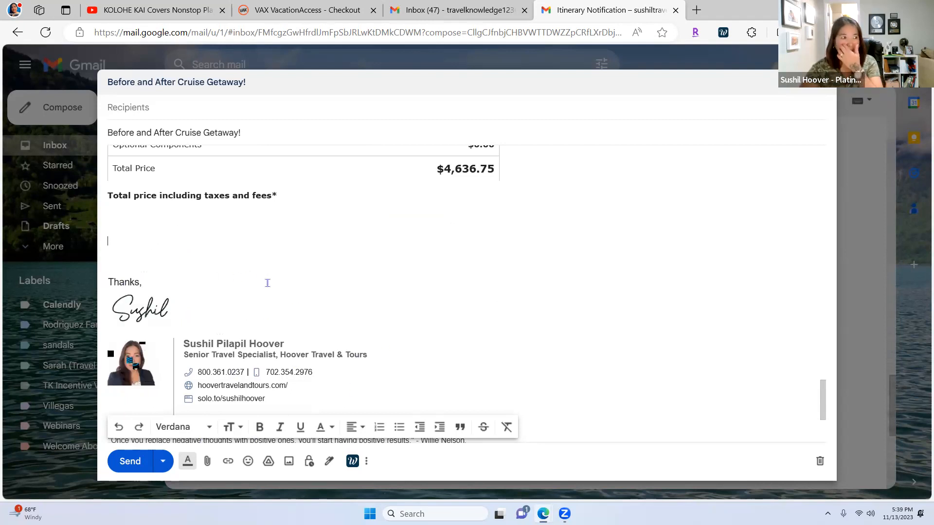
pyautogui.press('BackSpace')
pyautogui.press('BackSpace')
pyautogui.press('BackSpace')
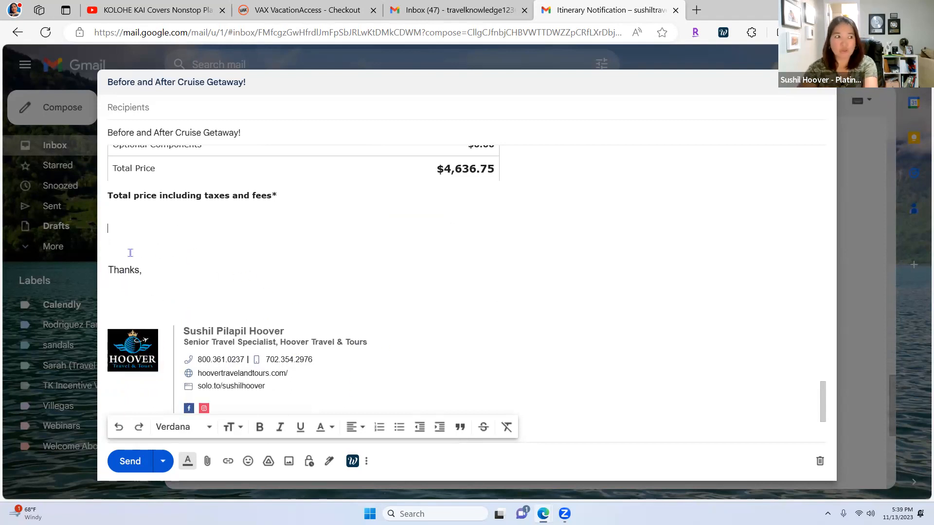
pyautogui.scroll(-3, 483, 367)
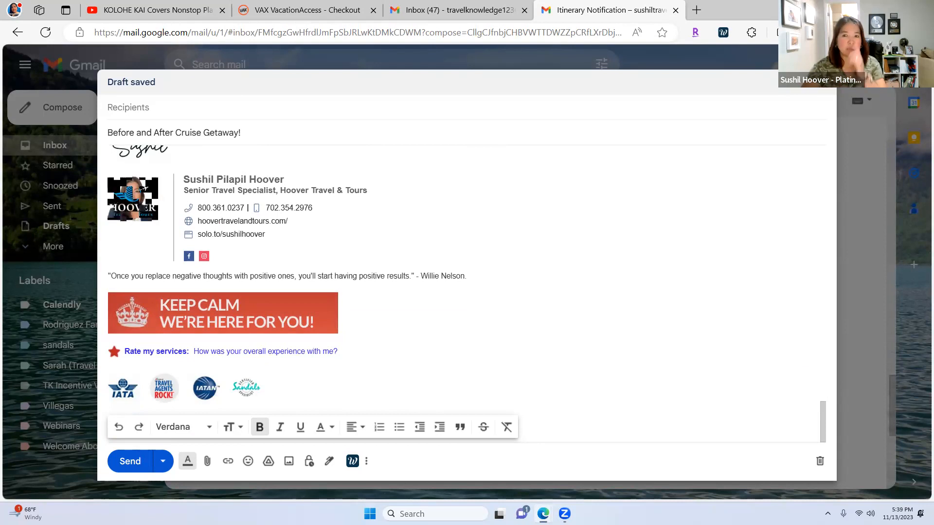
pyautogui.scroll(10, 666, 339)
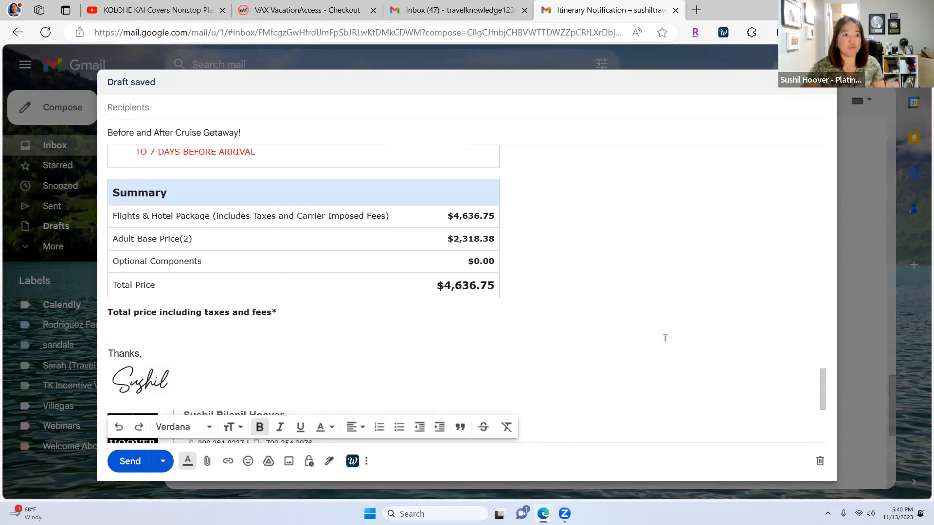
pyautogui.scroll(8, 665, 338)
# Step: Review the edited itinerary draft, then return to the VAX VacationAccess Checkout page
pyautogui.click(167, 109)
pyautogui.moveTo(825, 326); pyautogui.dragTo(837, 146)
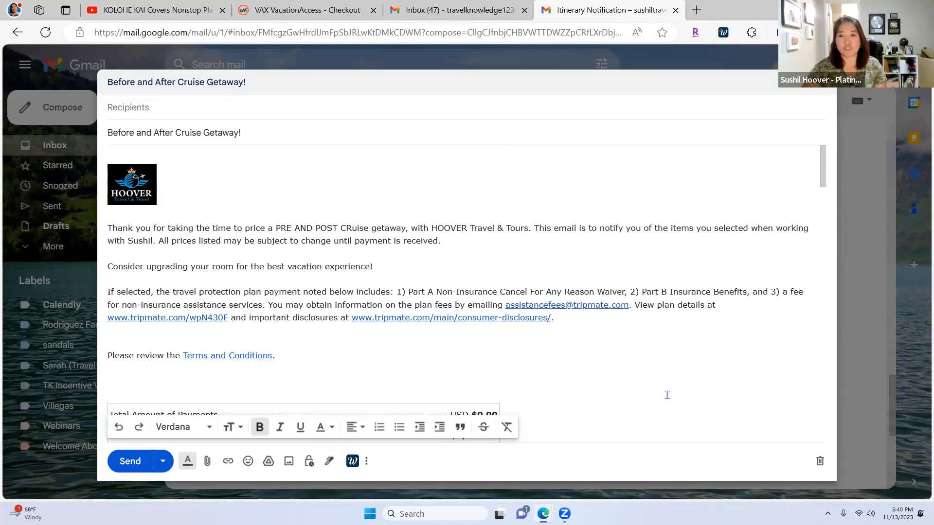
pyautogui.scroll(-5, 724, 396)
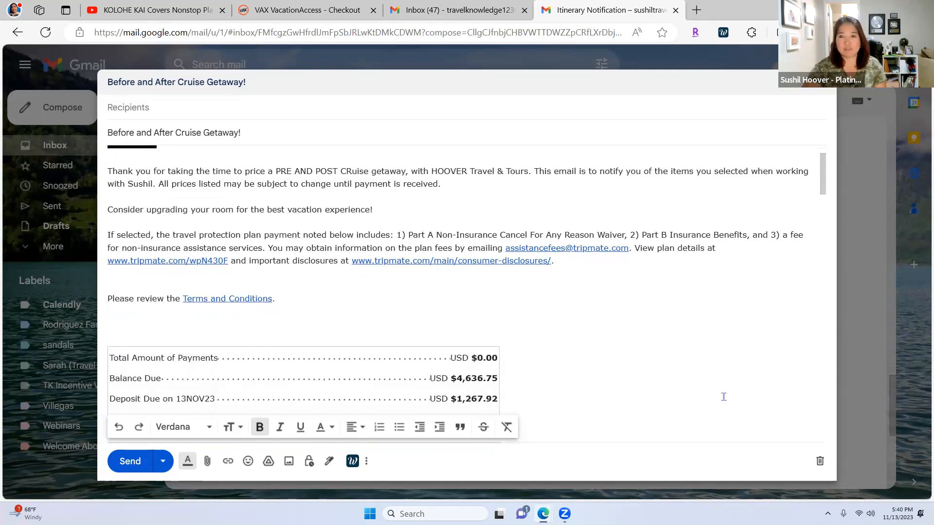
pyautogui.scroll(-1, 724, 396)
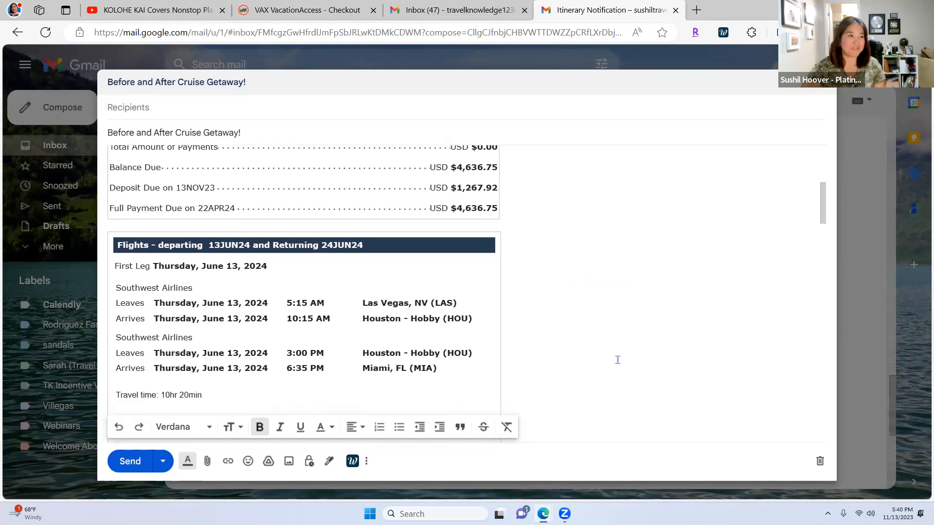
pyautogui.scroll(-4, 616, 358)
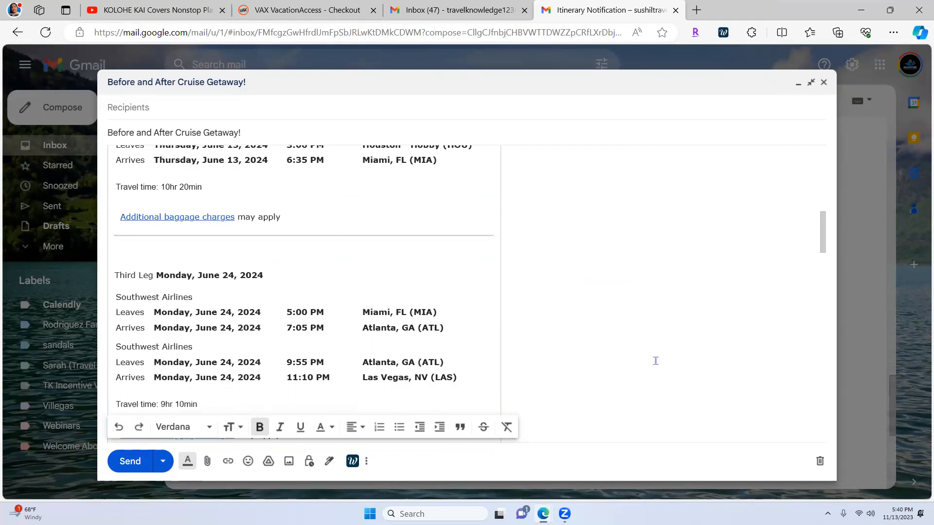
pyautogui.scroll(-2, 655, 361)
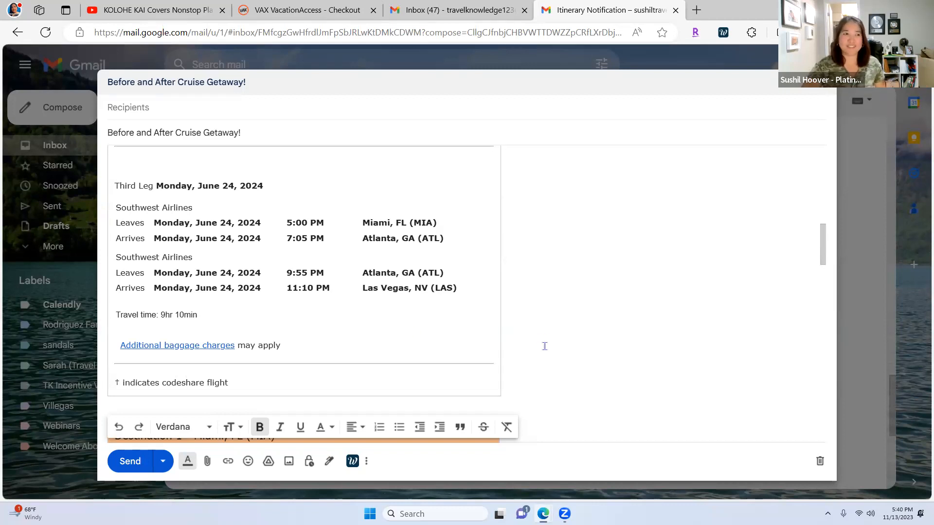
pyautogui.scroll(2, 541, 350)
pyautogui.scroll(5, 560, 356)
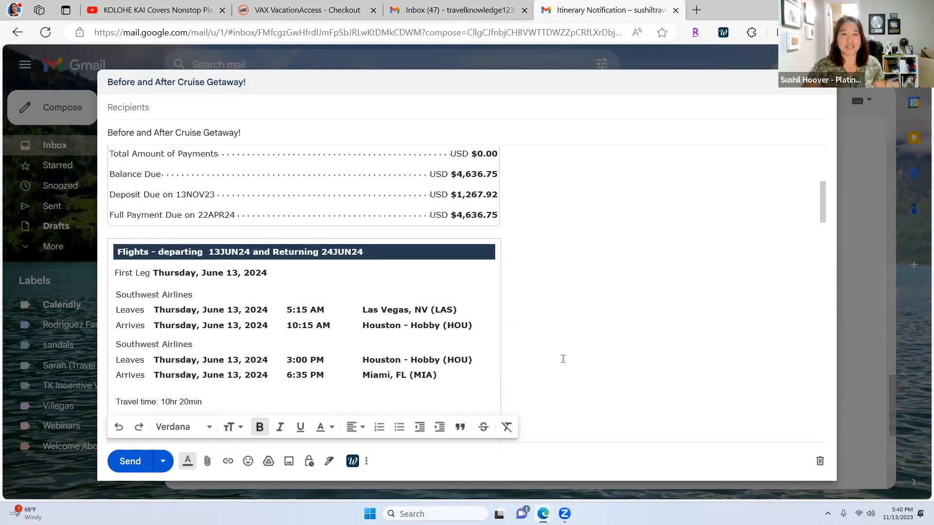
pyautogui.scroll(5, 562, 359)
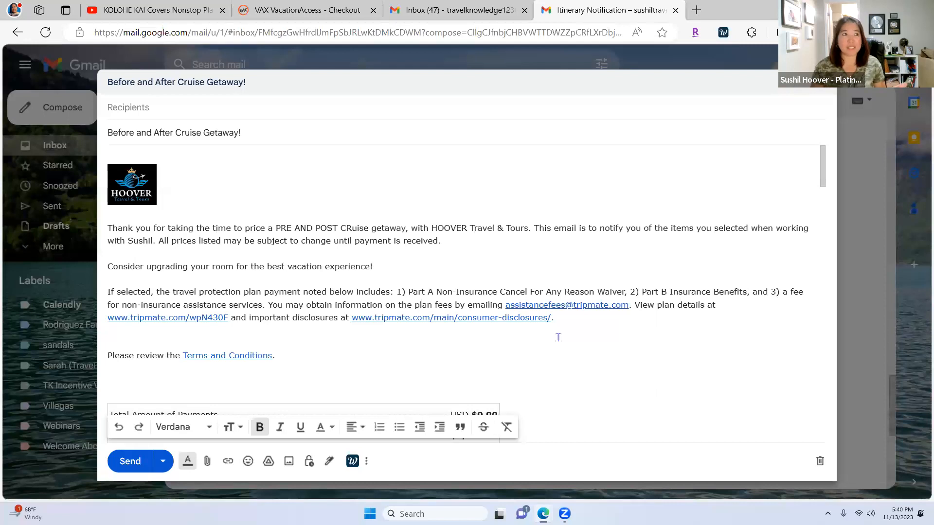
pyautogui.click(282, 9)
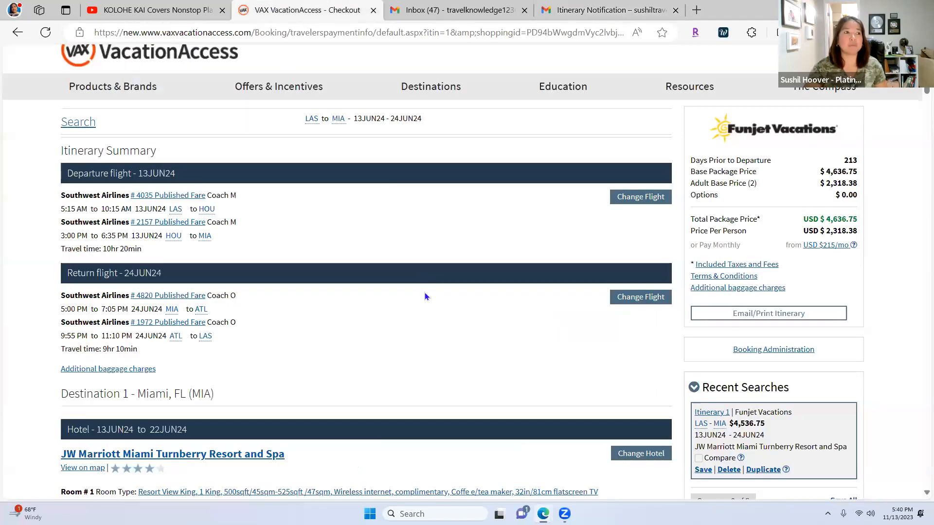